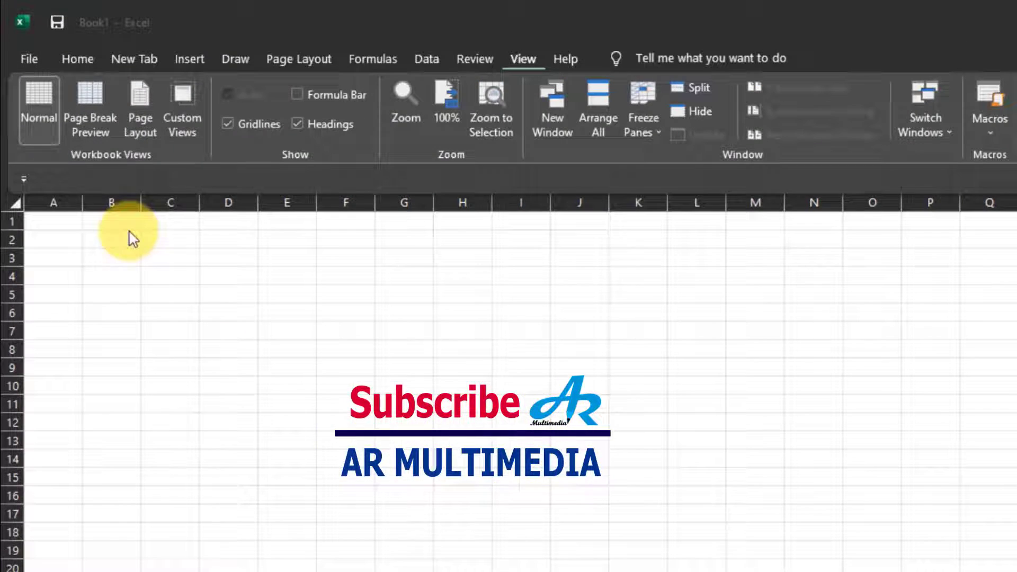
- Widen columns A, B, C, E, F and G, narrow column D, and increase the height of row 1
drag(82, 203, 321, 208)
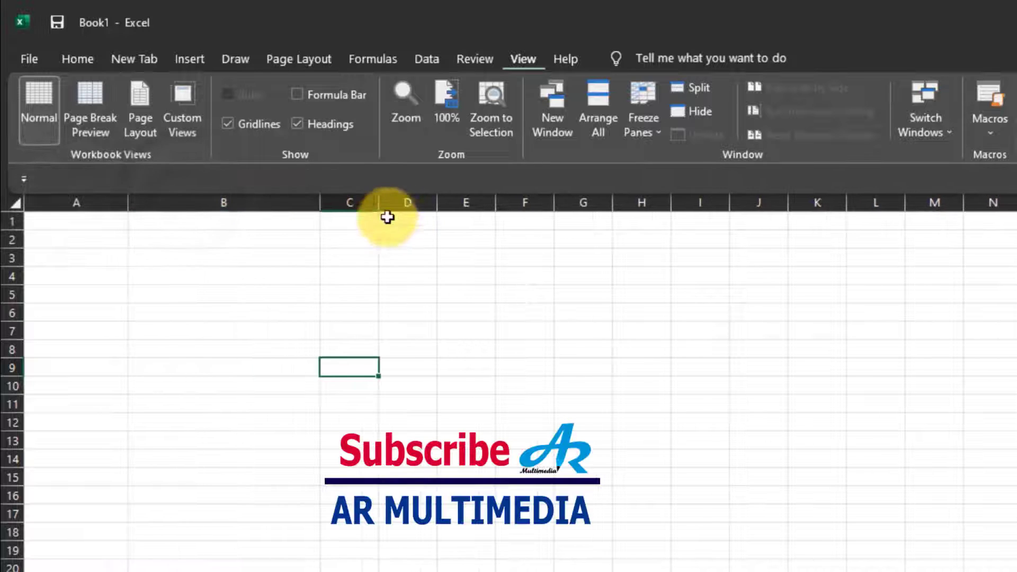
drag(381, 202, 847, 233)
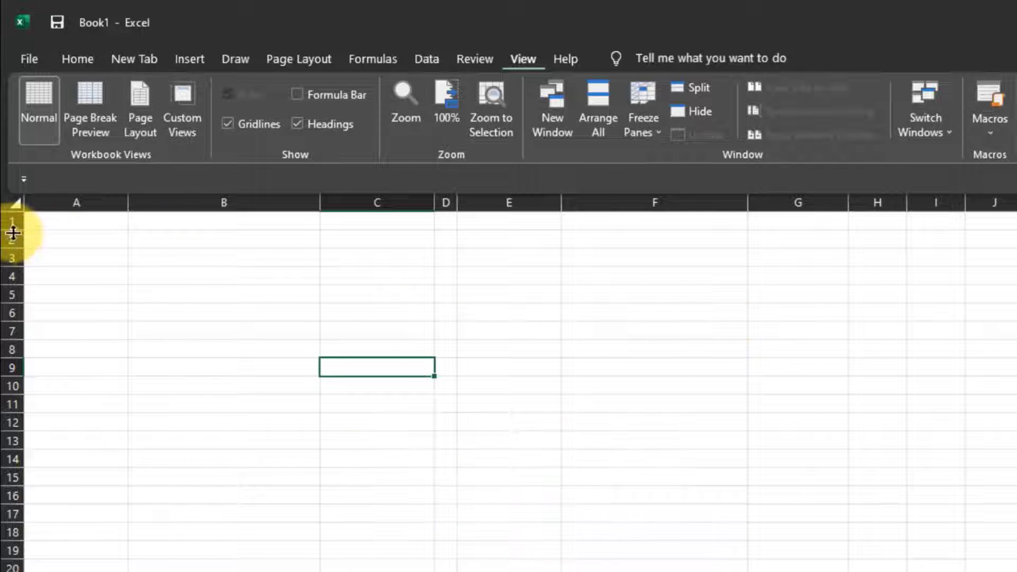
drag(13, 233, 10, 255)
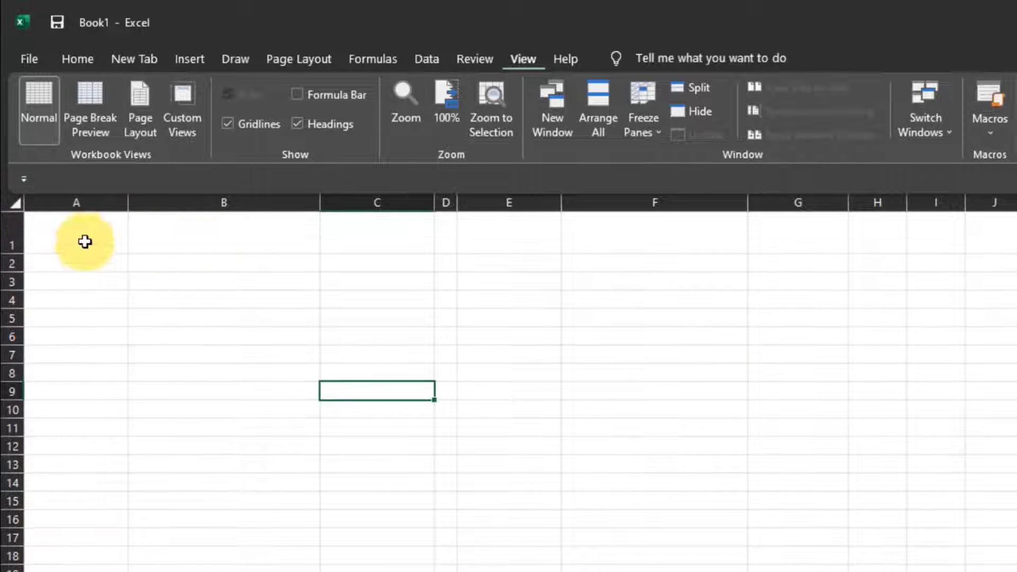
- Merge and center cells A1 through G1 for the title
drag(68, 230, 819, 232)
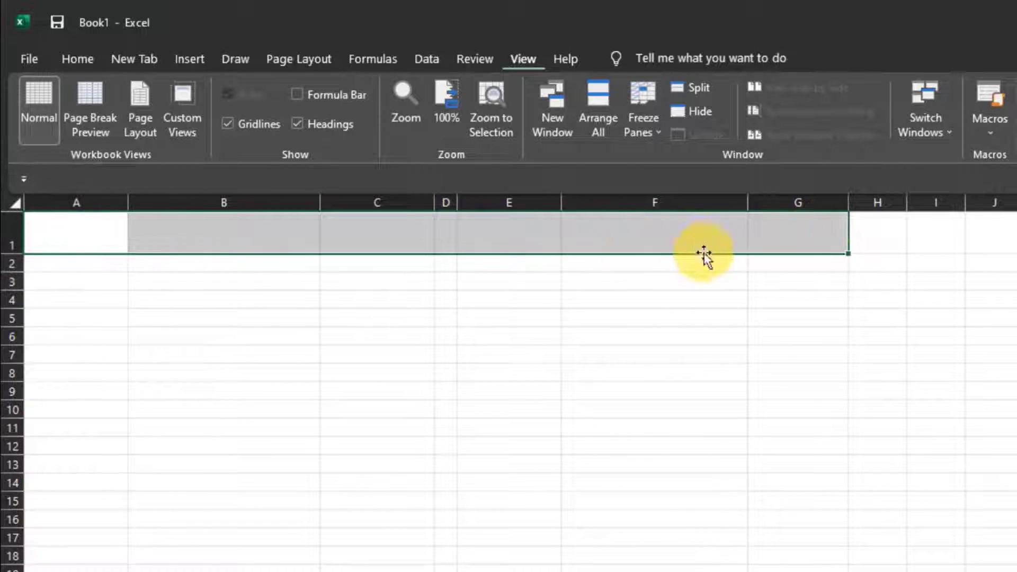
click(76, 56)
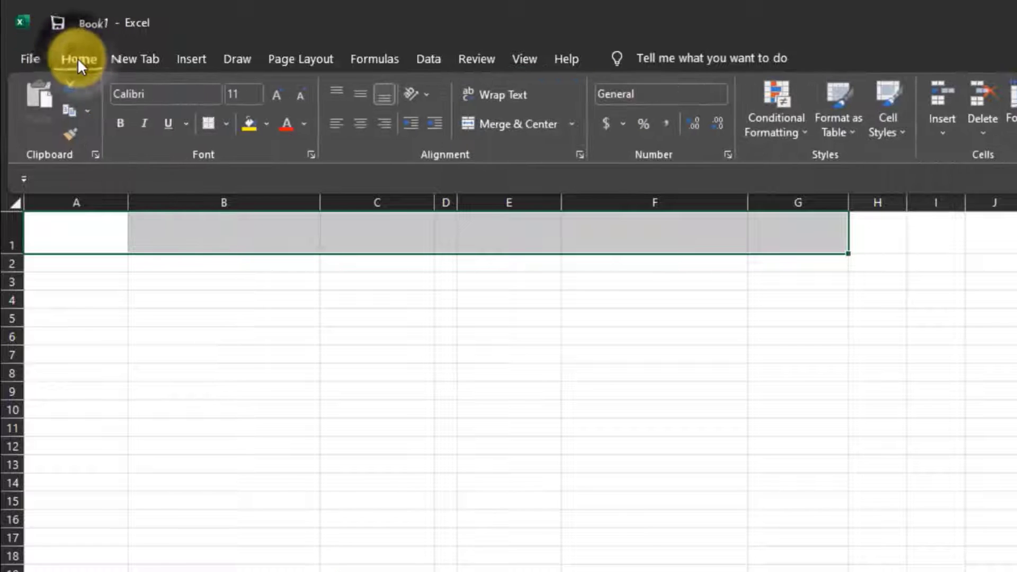
click(513, 125)
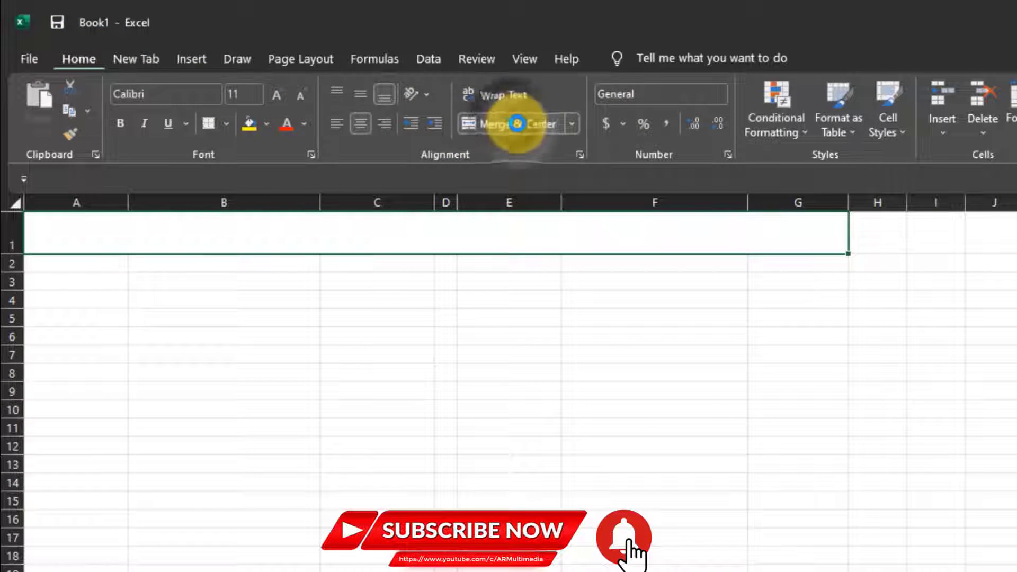
scroll(516, 133, down, 1)
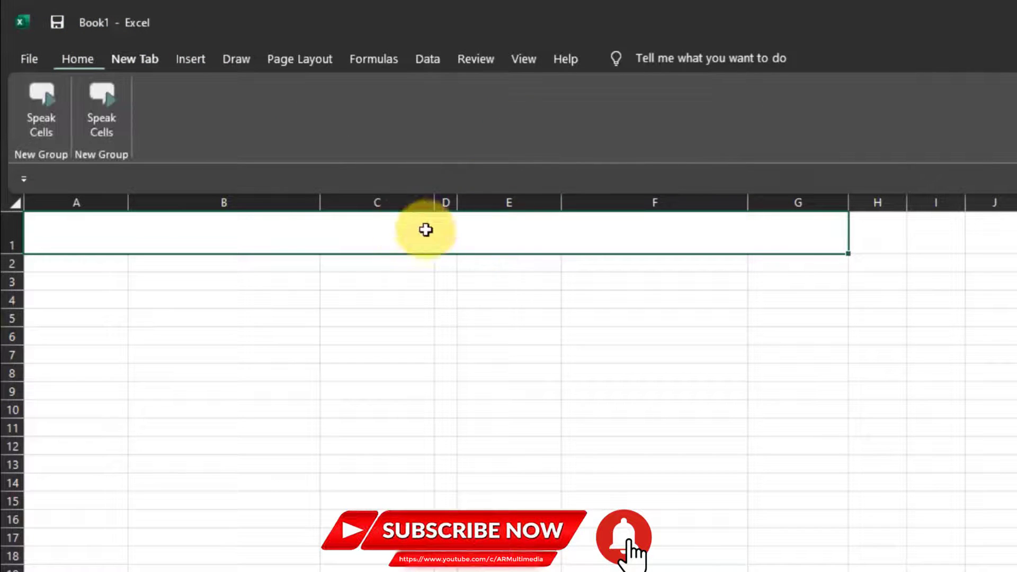
click(78, 57)
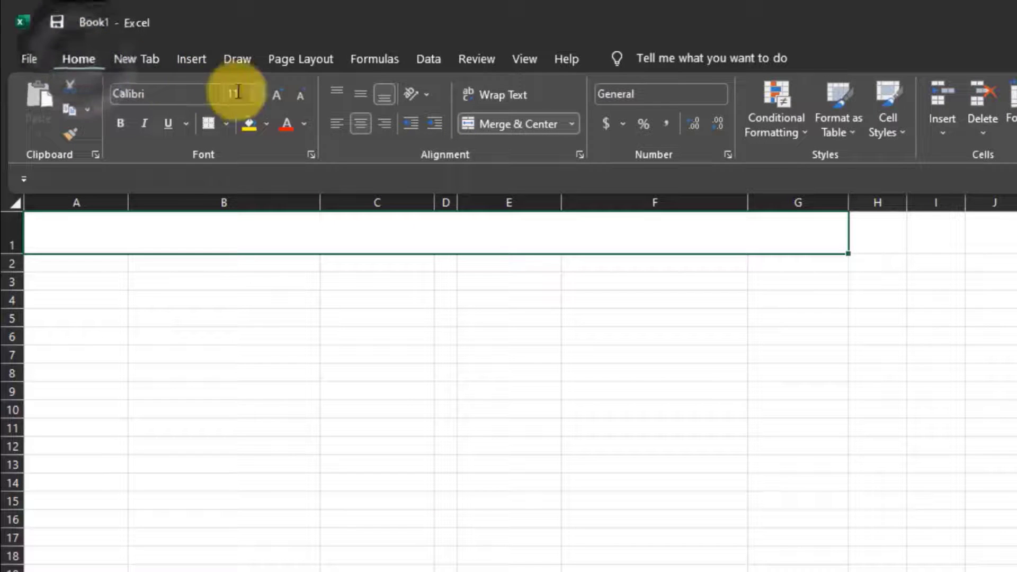
- Enter the title AR MULTIMEDIA COMPUTER in the merged row 1 cell in bold at font size 28
click(260, 93)
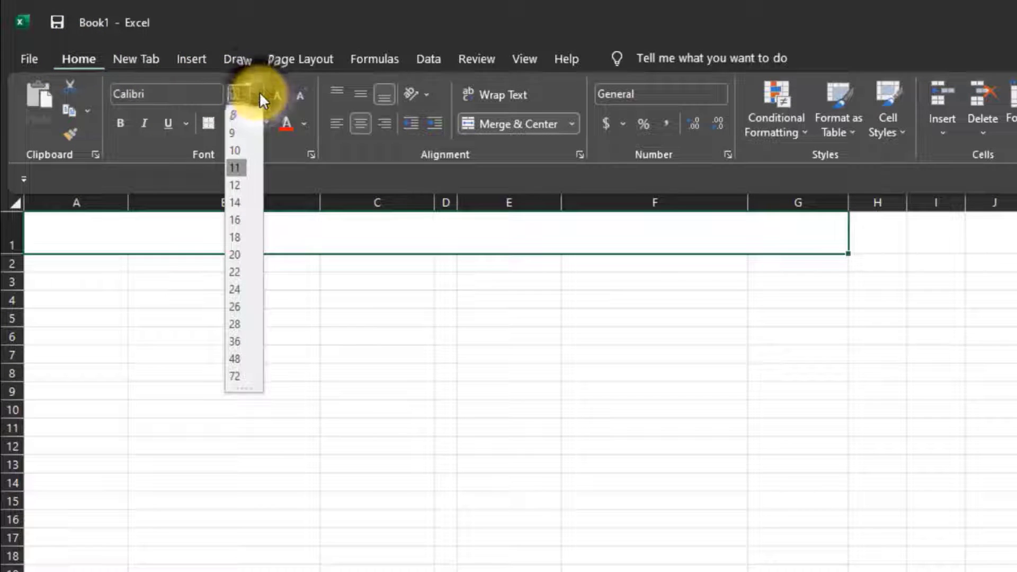
click(236, 324)
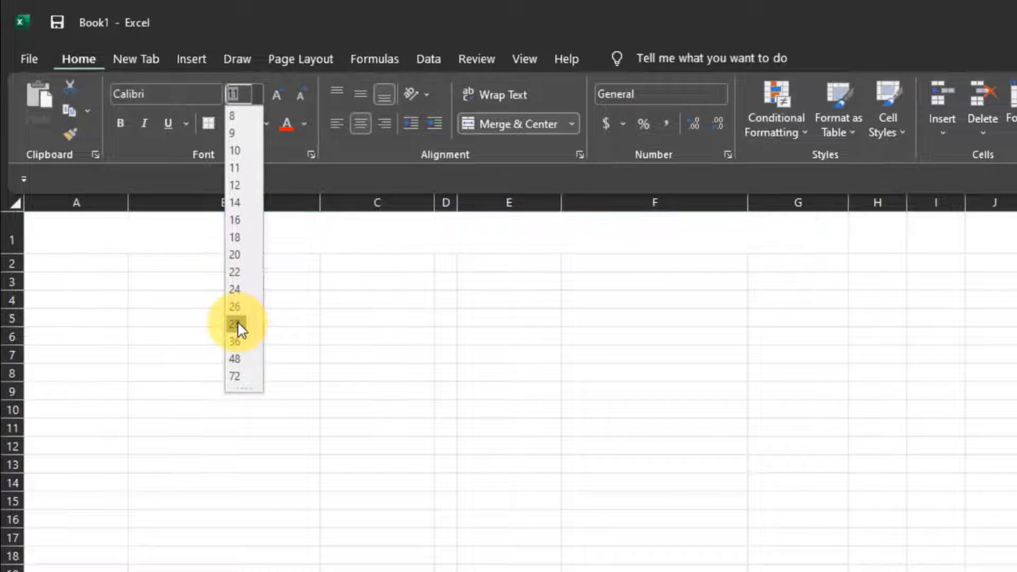
click(121, 125)
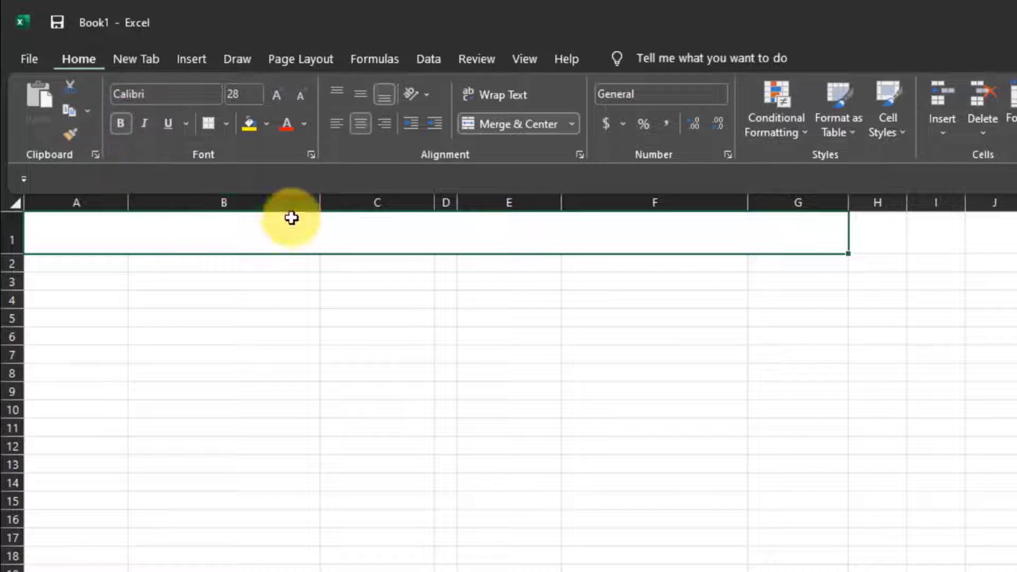
text(AR MULTIMEDIA CO)
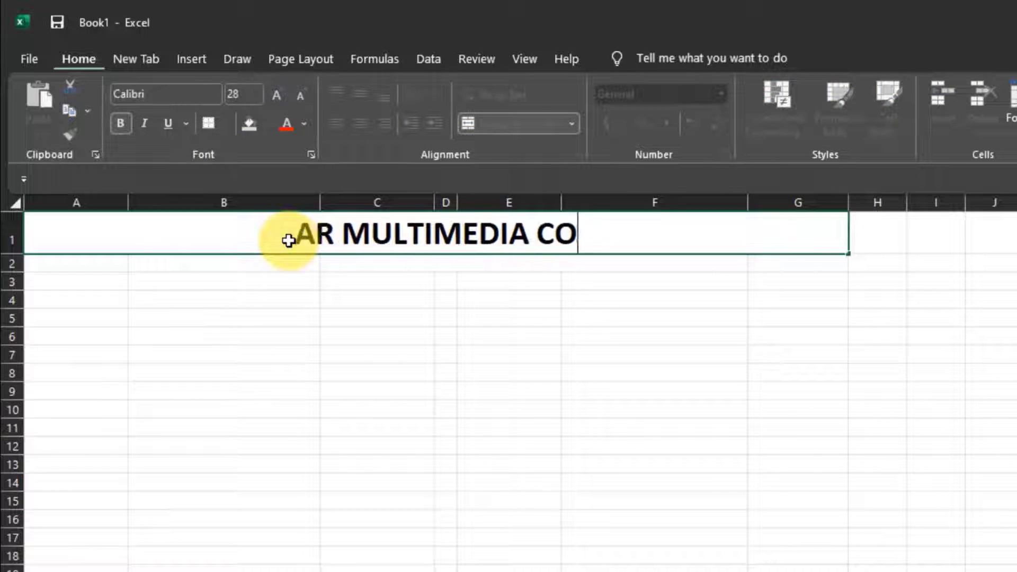
text(MPUTER)
click(621, 231)
- Fill the title cell in row 1 with light gray
click(268, 125)
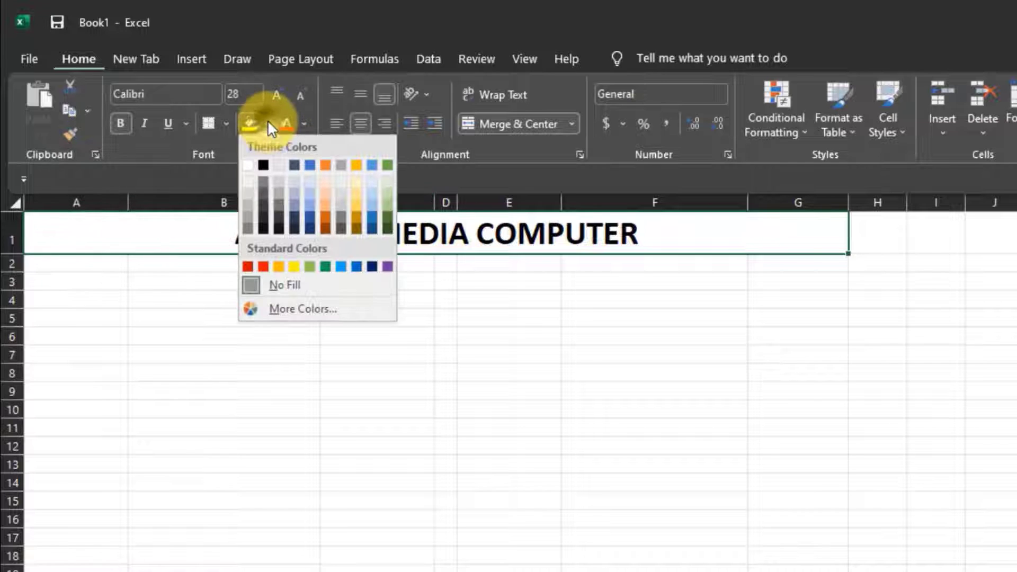
click(247, 201)
click(490, 339)
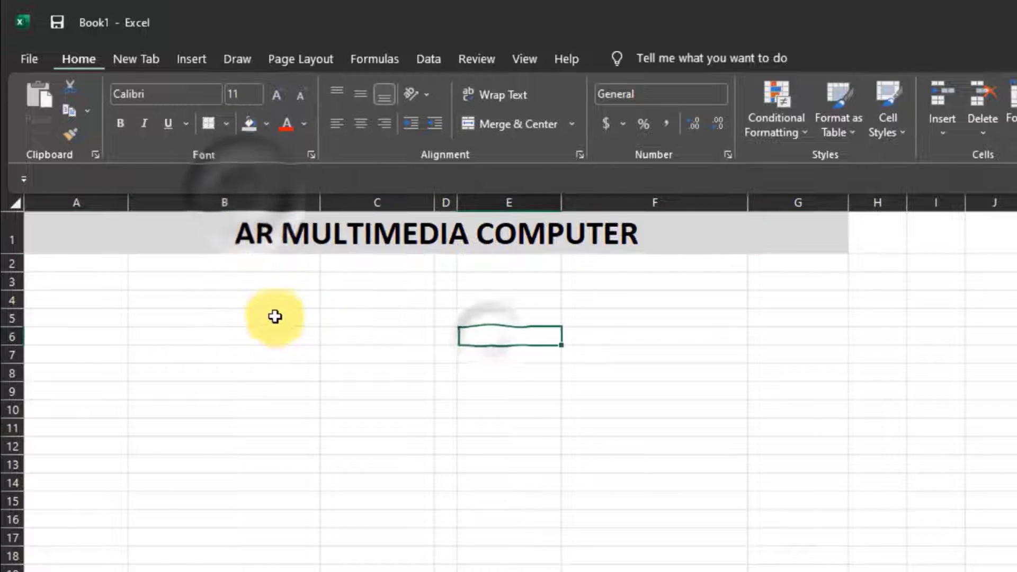
- Increase the height of row 2, then merge and center A2:G2 and fill it with gold
drag(17, 271, 790, 275)
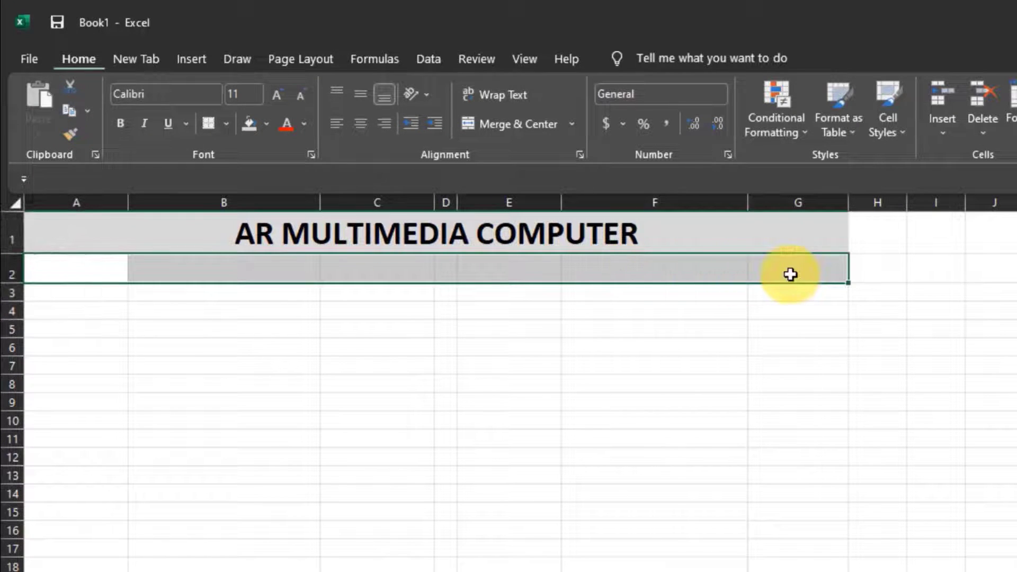
click(524, 123)
click(266, 122)
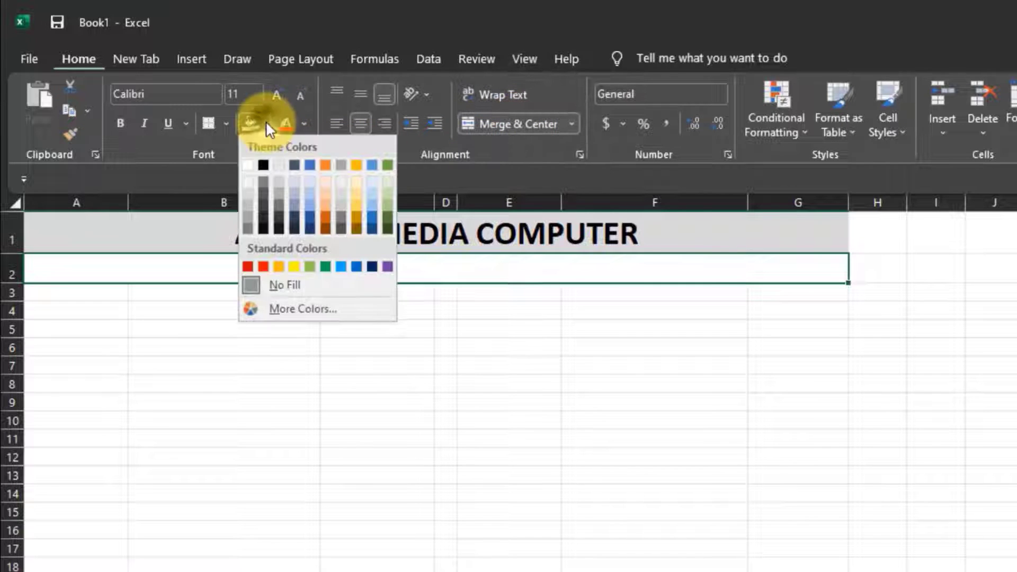
click(357, 166)
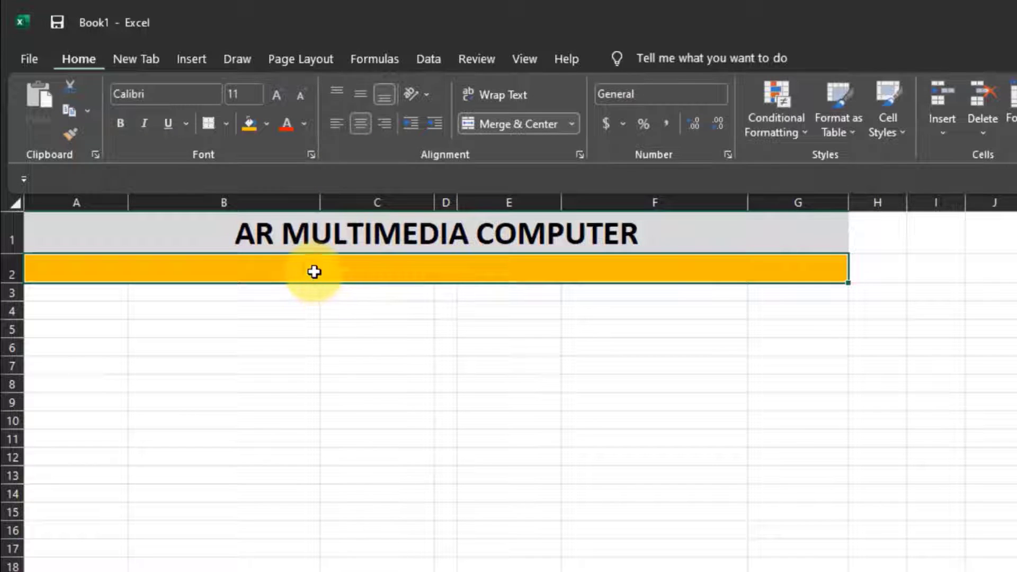
- Enter the subtitle PERSONAL INCOME & EXPENSE in the merged row 2 cell at font size 14
click(259, 94)
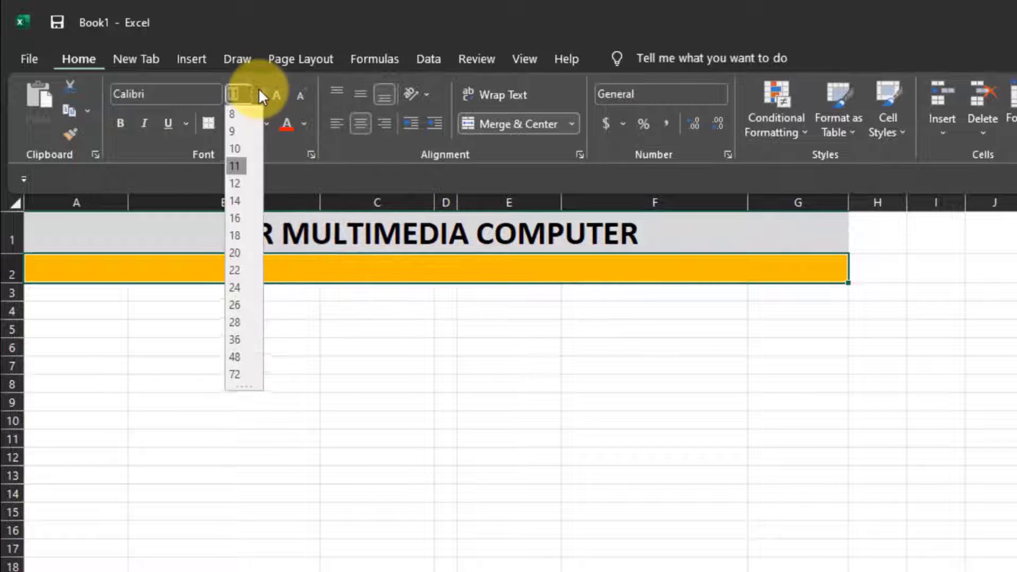
click(232, 199)
text(PERSONAL INCOME & EXPENSE)
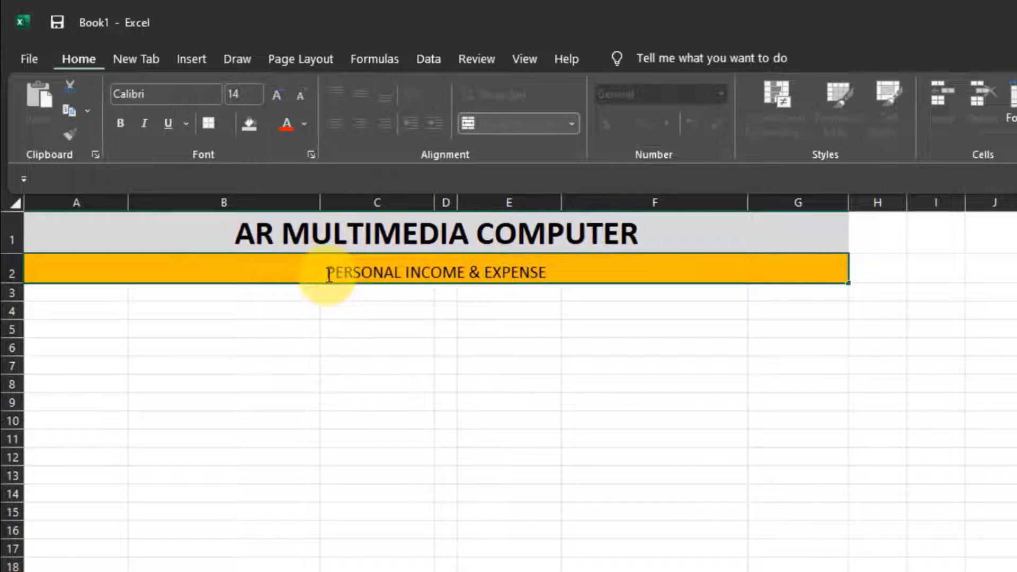
- Make the subtitle in row 2 bold and set its font size to 16
drag(329, 274, 579, 270)
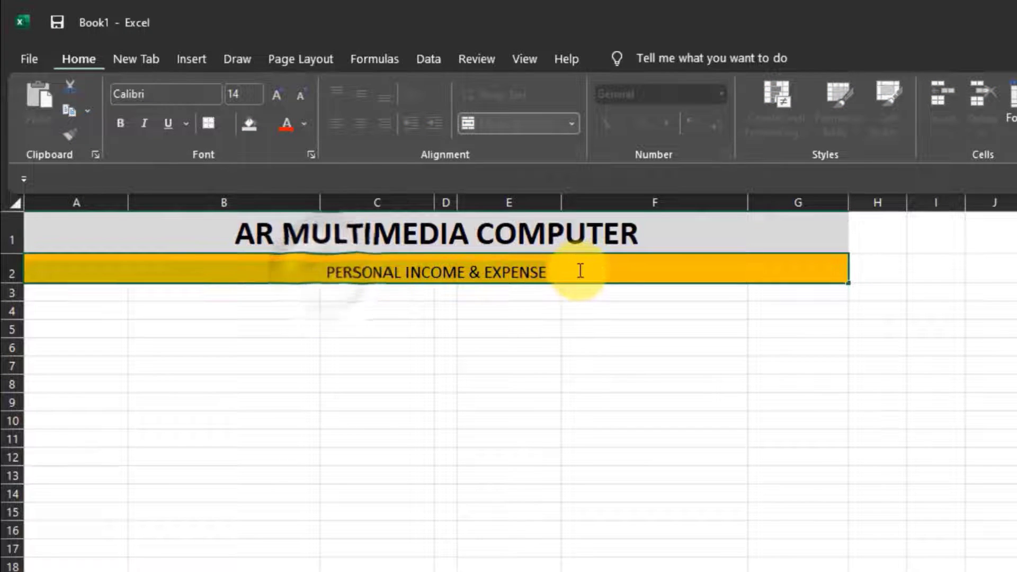
click(123, 123)
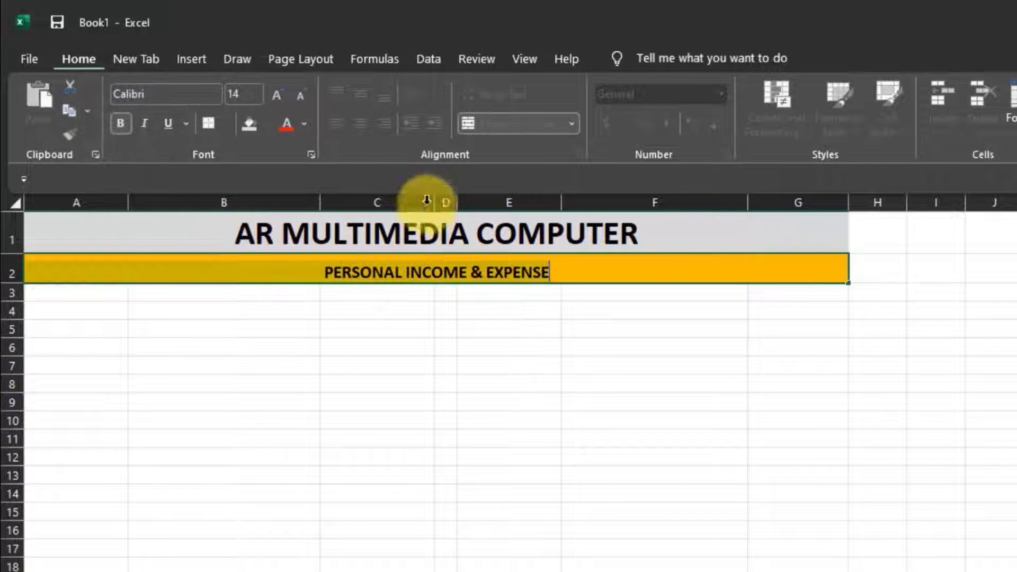
click(248, 94)
click(256, 95)
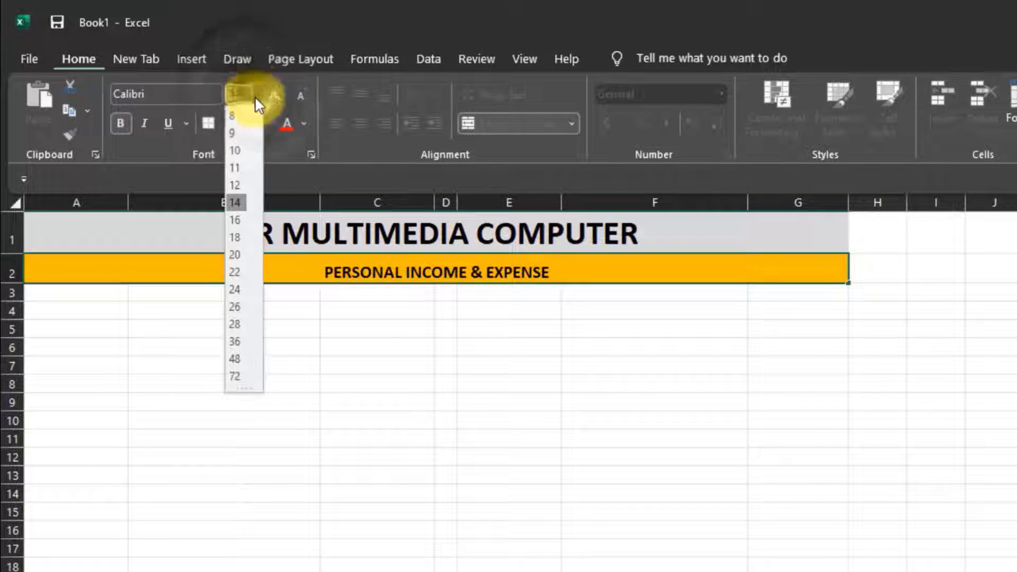
click(240, 220)
click(485, 360)
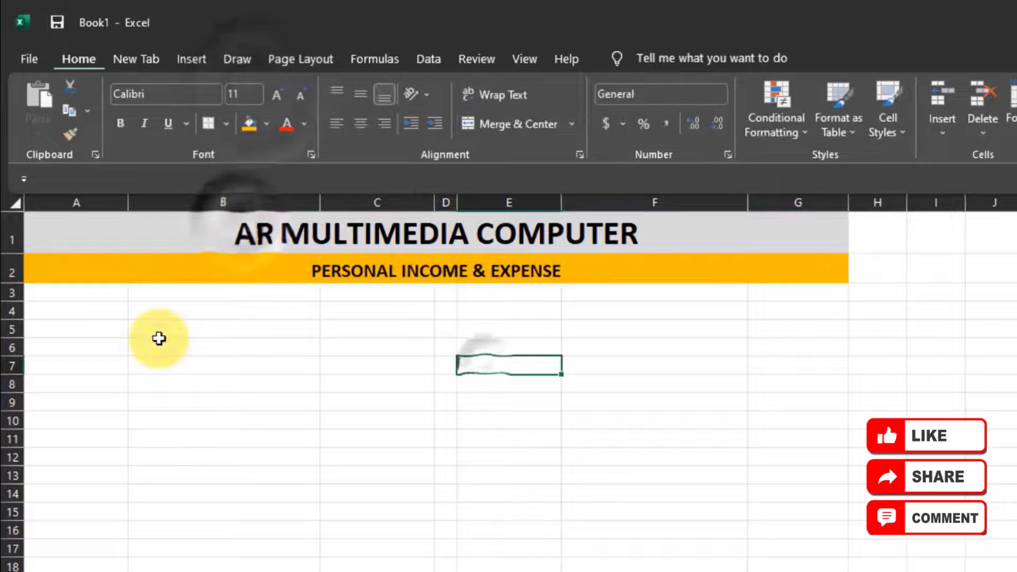
- Set the font size of cells A3 through G3 to 18
drag(69, 293, 811, 291)
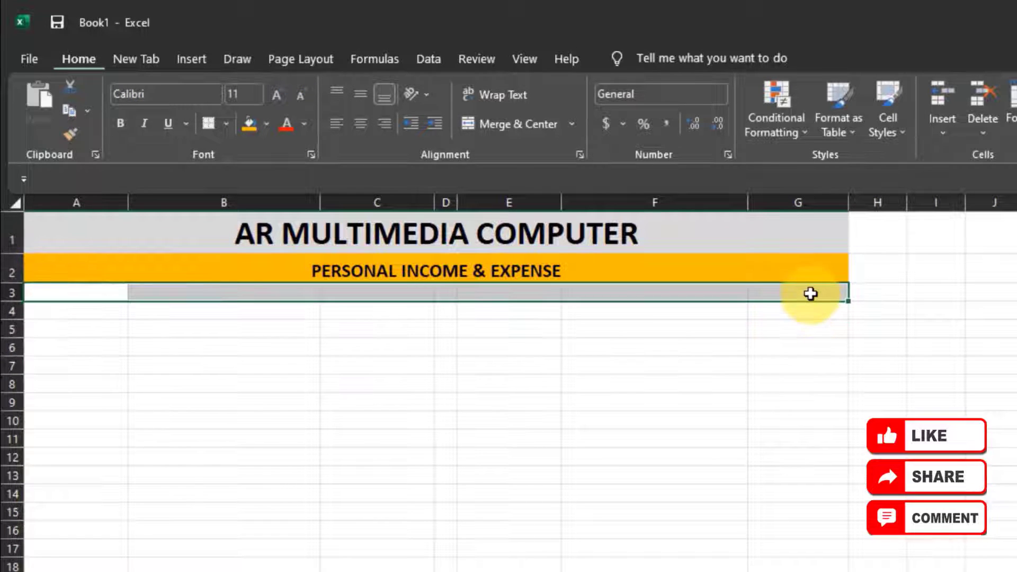
click(262, 100)
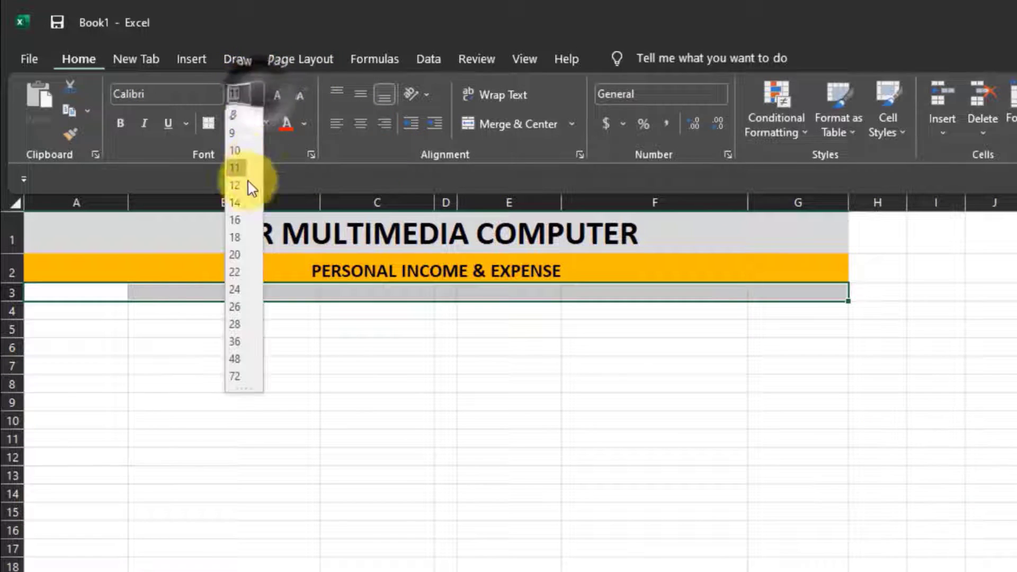
click(237, 235)
click(208, 304)
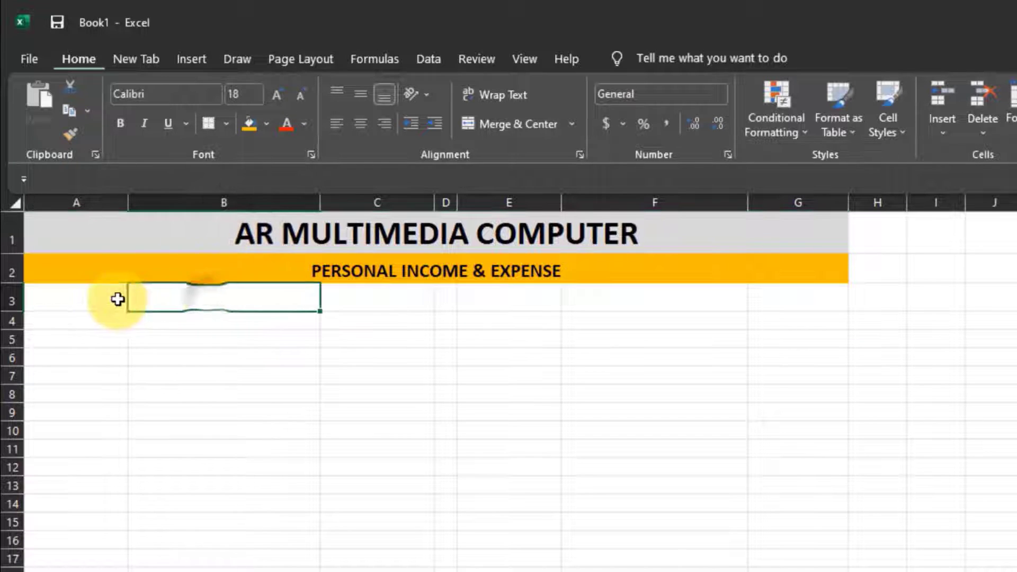
- Merge and center A3:C3 and enter MONTH SEPTERBER 2021 there in bold
drag(74, 297, 355, 297)
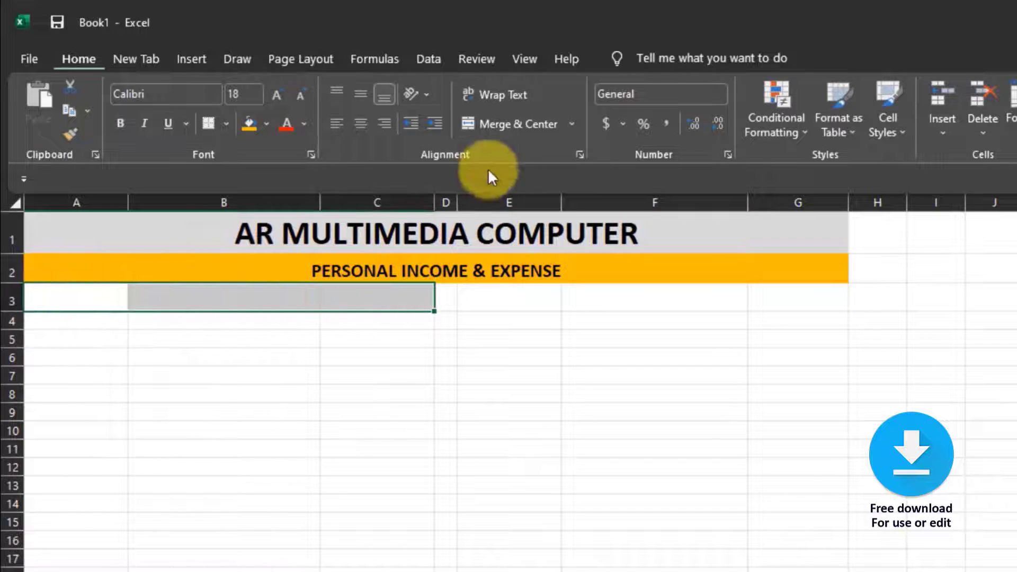
click(503, 124)
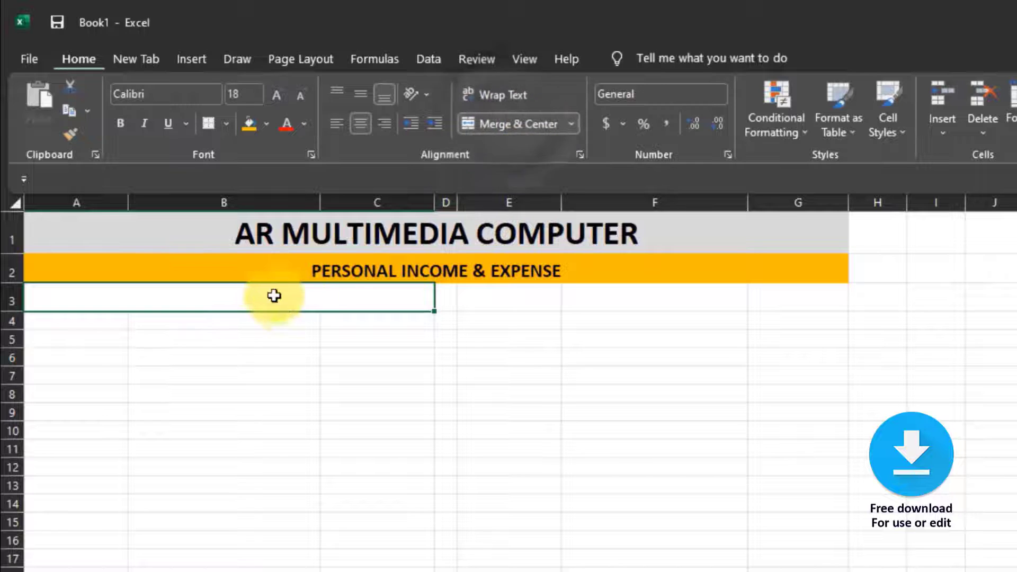
text(MONTH SEPTERB)
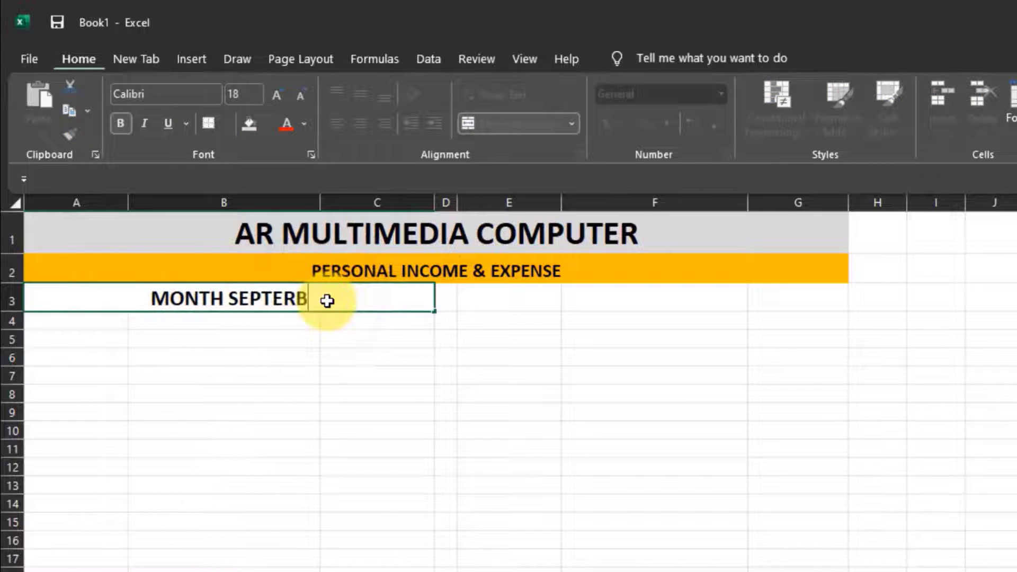
text(ER 2021)
click(461, 358)
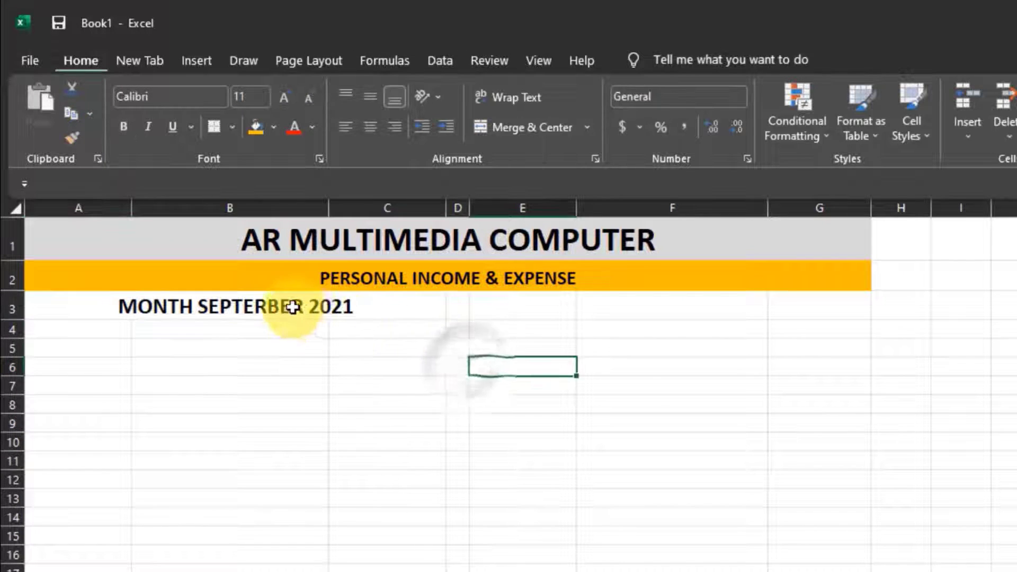
- Align the month label in row 3 to the right and vertically to the middle
click(293, 308)
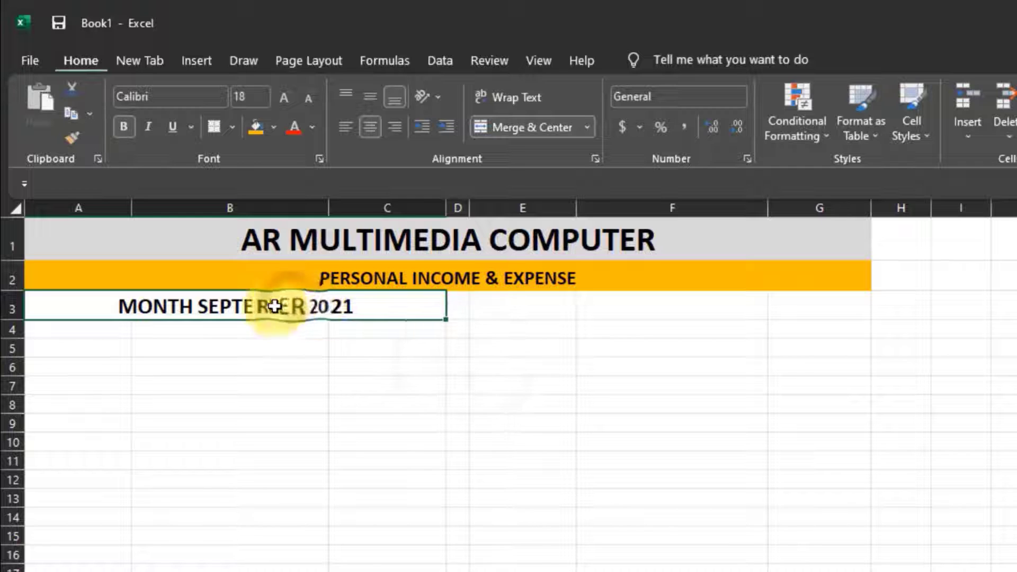
click(401, 128)
click(370, 97)
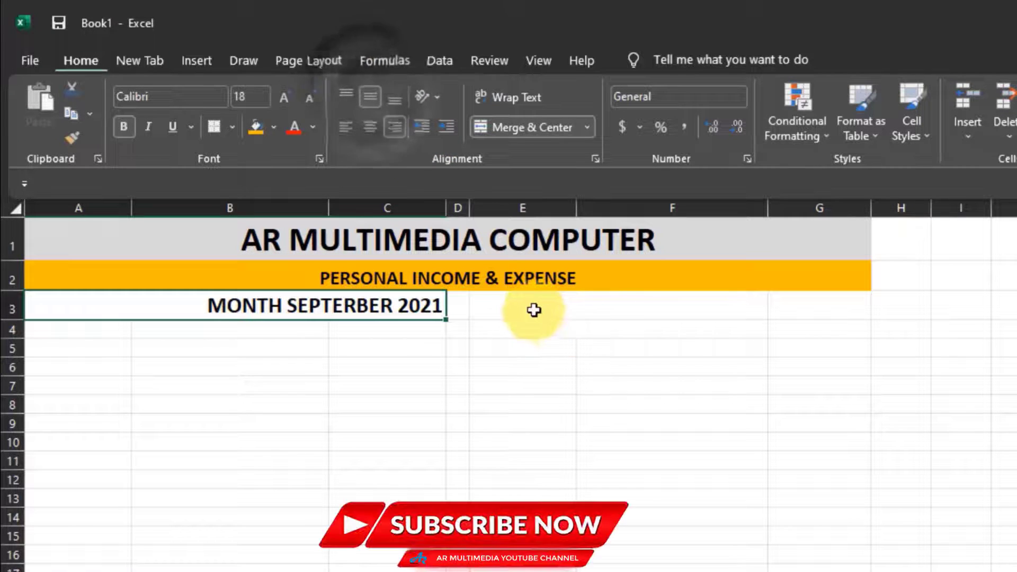
- Enter the label BALANCE in cell F3 in bold, aligned right and vertically to the middle
click(618, 301)
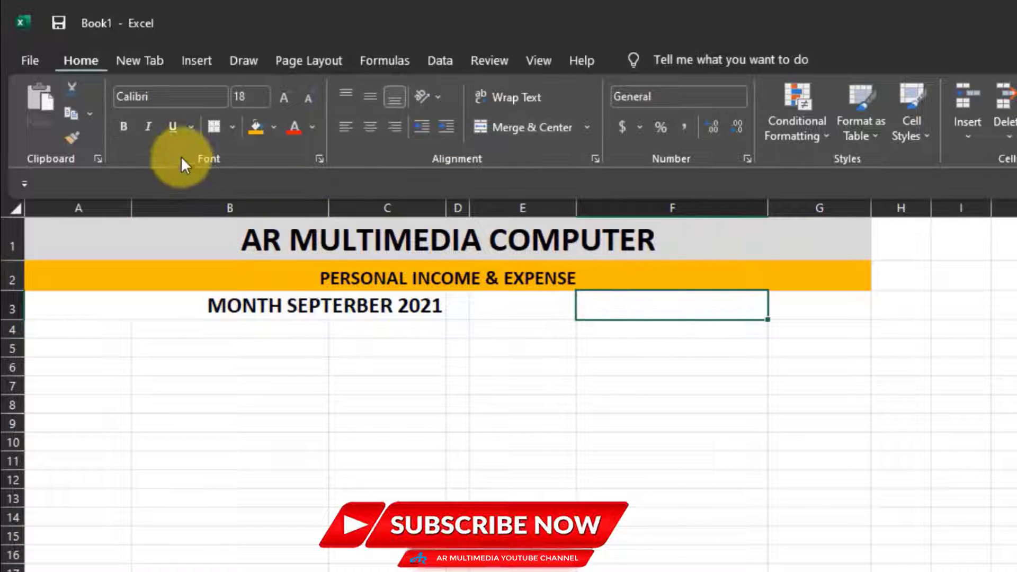
click(123, 126)
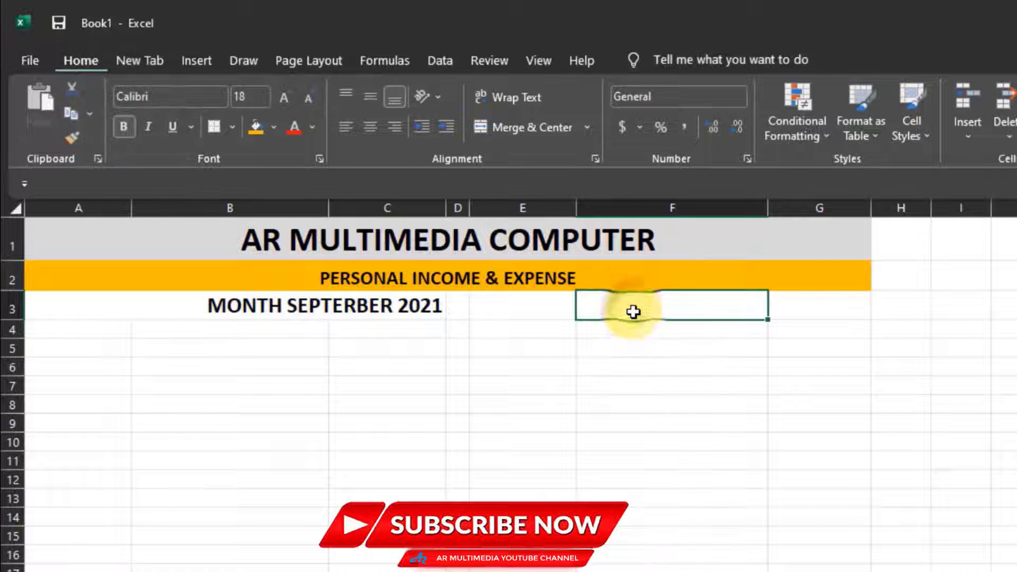
text(BALANCE)
key(ctrl+Return)
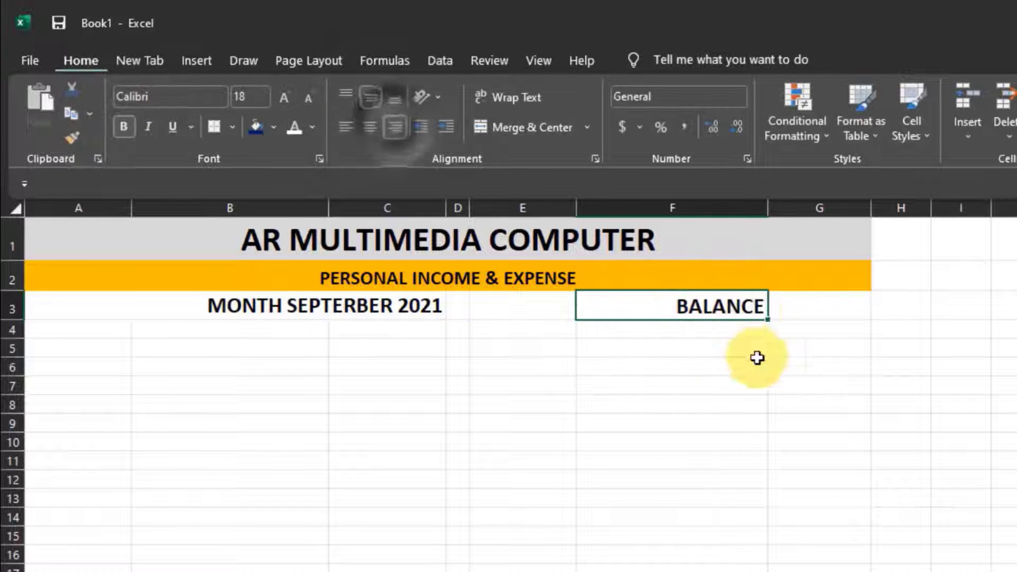
- Fill cells A3 through G3 with dark blue and set their font color to white
click(715, 407)
drag(51, 302, 806, 306)
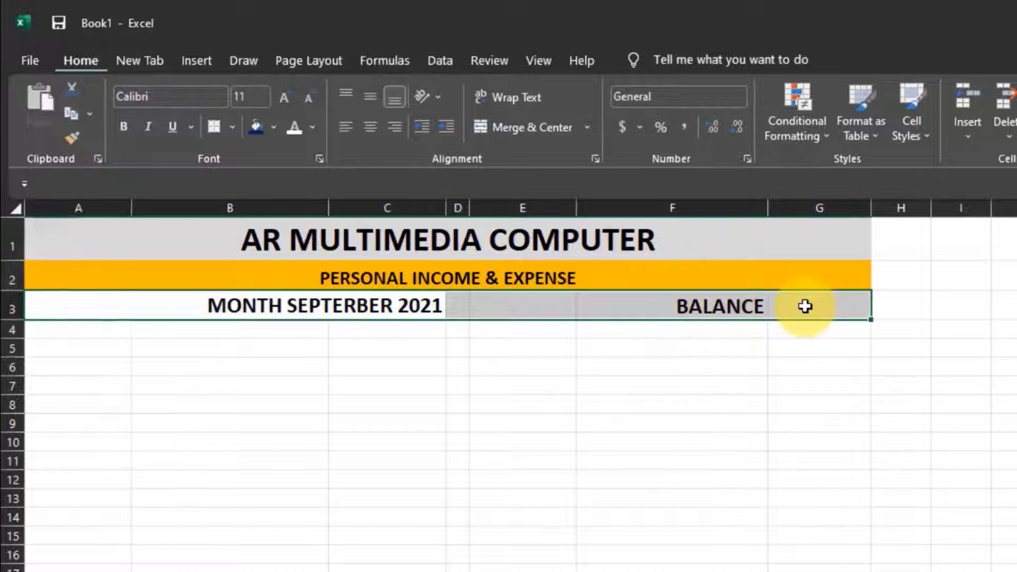
click(275, 127)
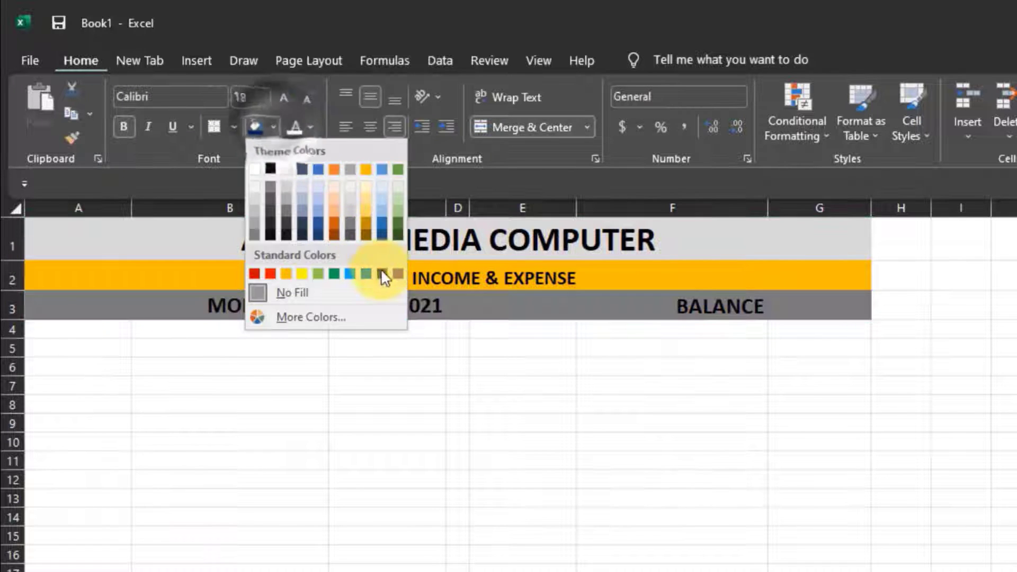
click(381, 272)
click(312, 127)
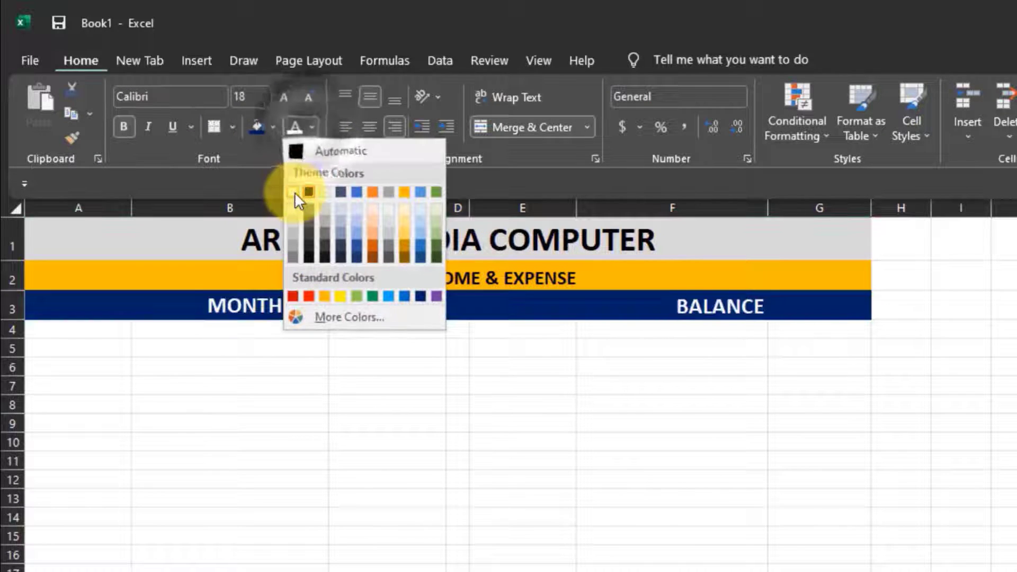
click(294, 191)
- Make row 4 taller and set the font size of cells A4 through G4 to 16
click(76, 336)
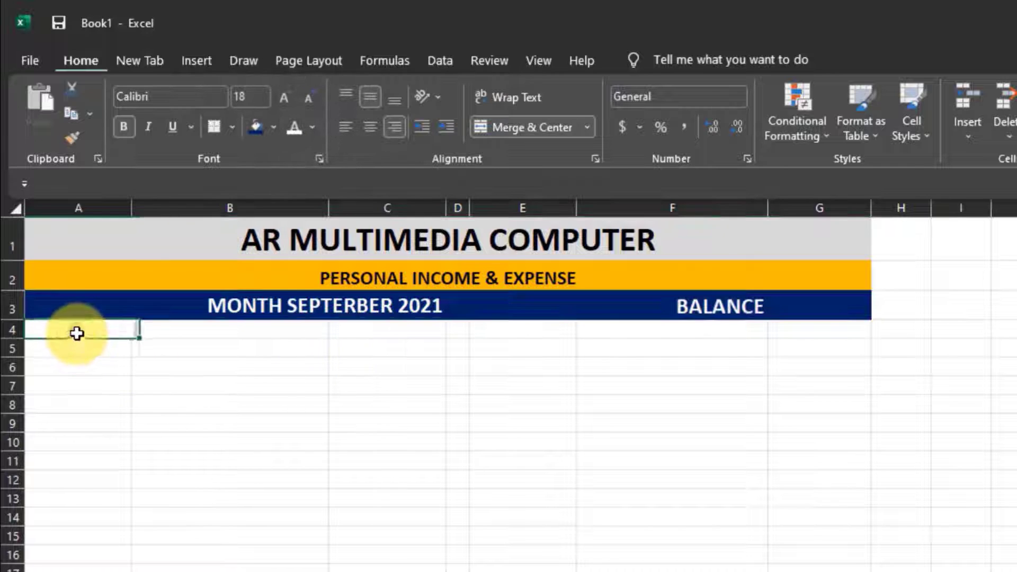
drag(7, 337, 785, 337)
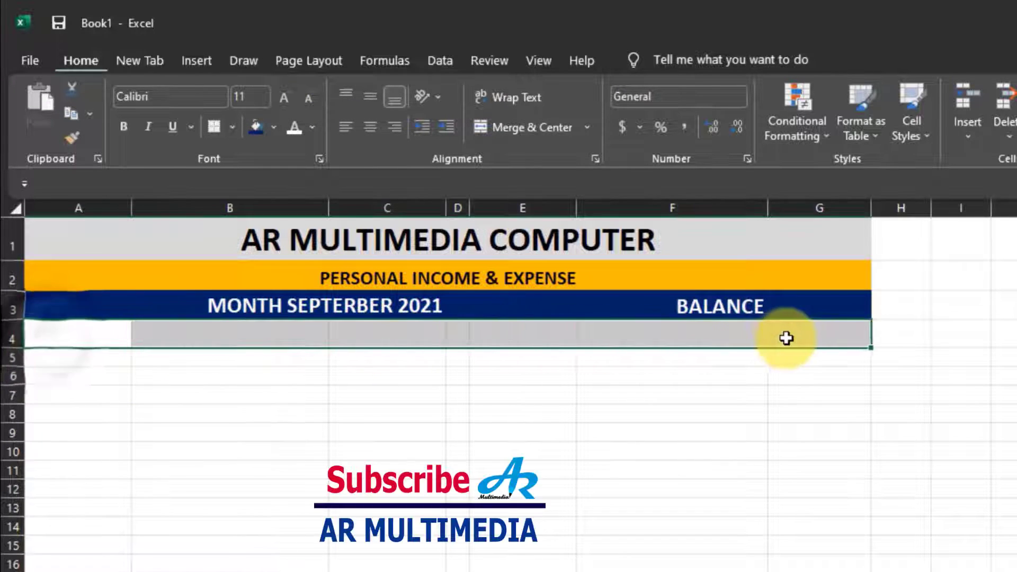
click(264, 104)
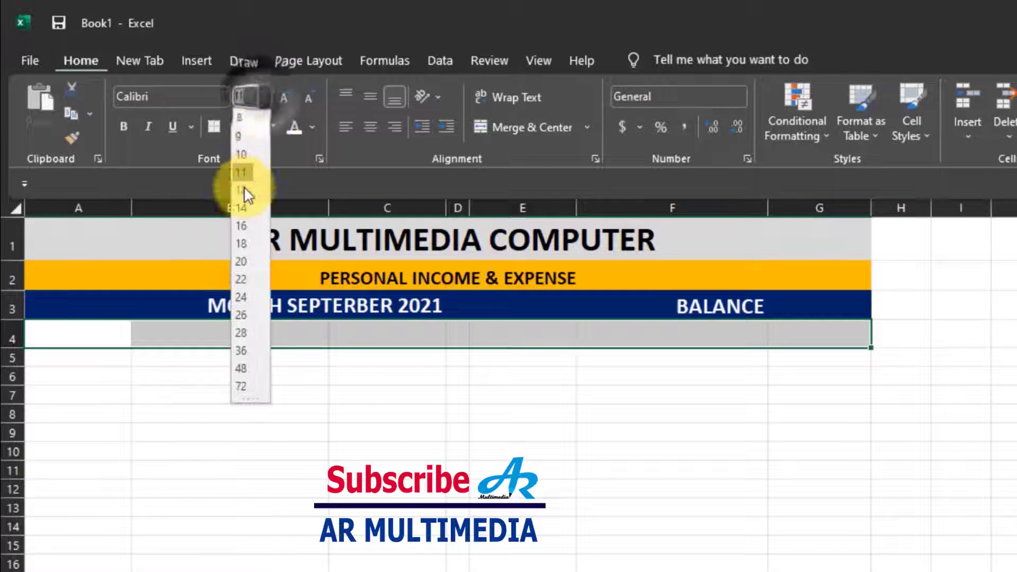
click(241, 222)
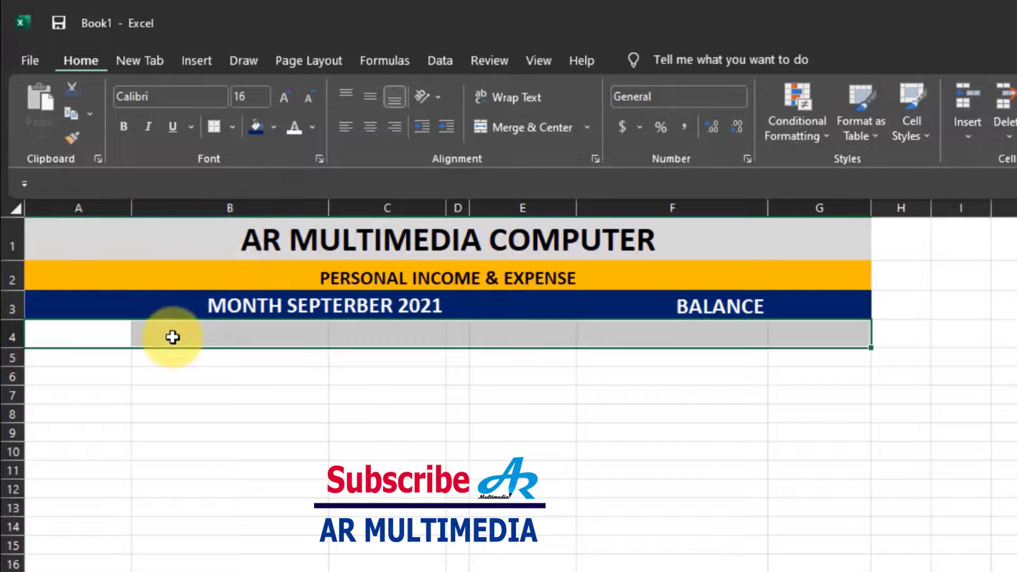
- Fill cells A4 through G4 with light gold and make their text bold
click(274, 126)
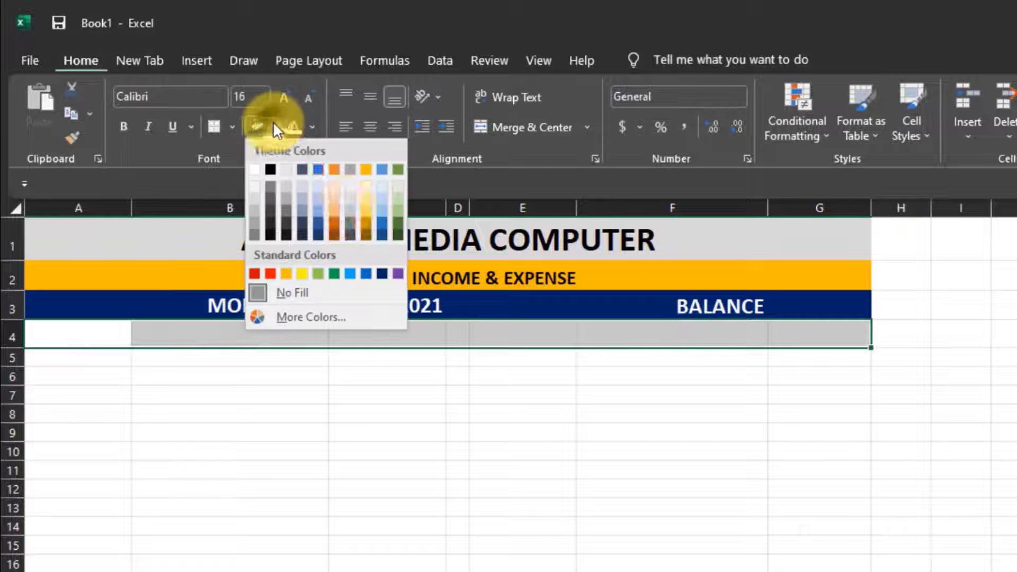
click(364, 214)
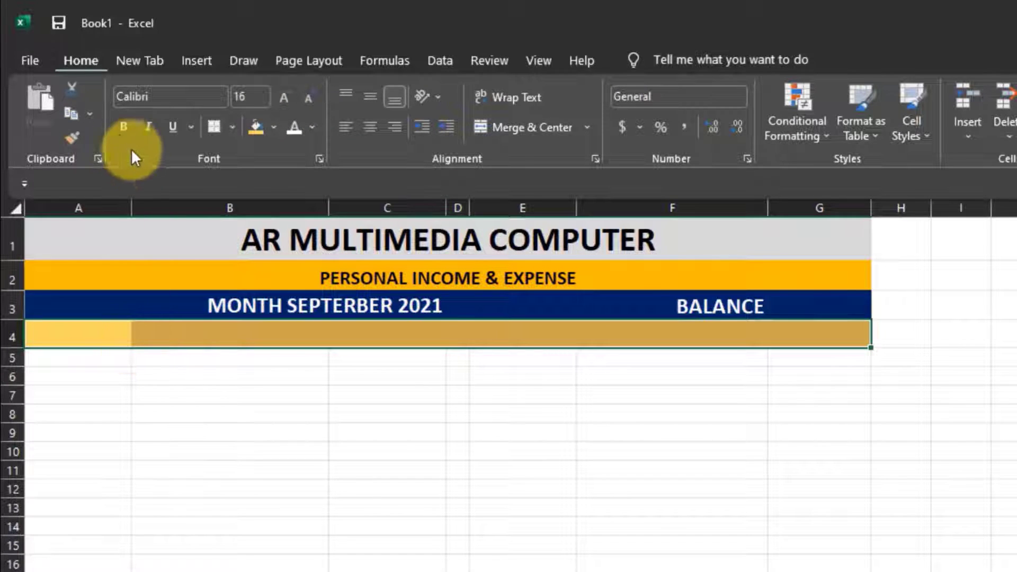
click(123, 126)
- Enter the income column headings SERIAL NO, DETAIL OF INCOME and AMOUNT in cells A4, B4 and C4
click(106, 342)
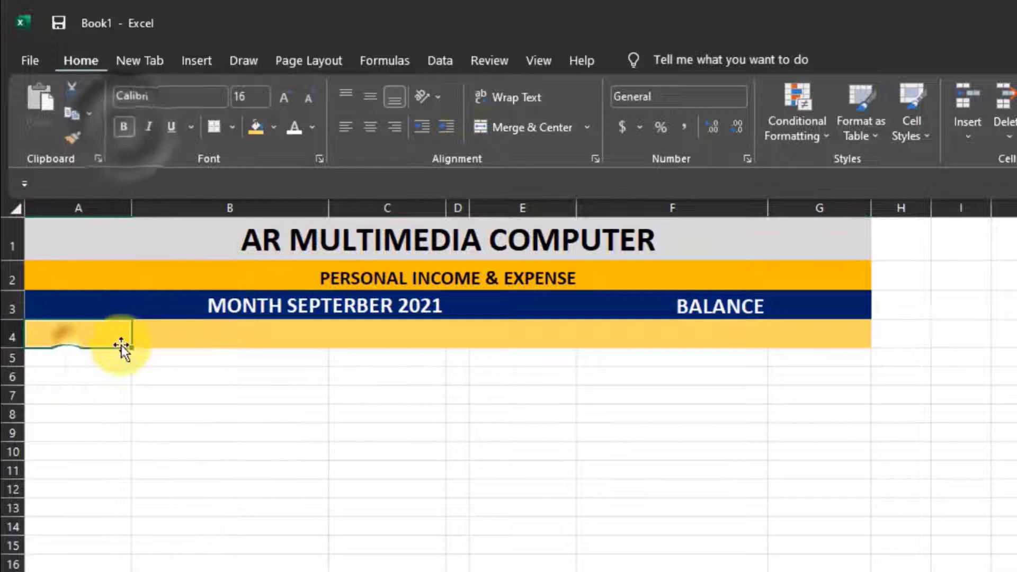
text(SERIAL NO)
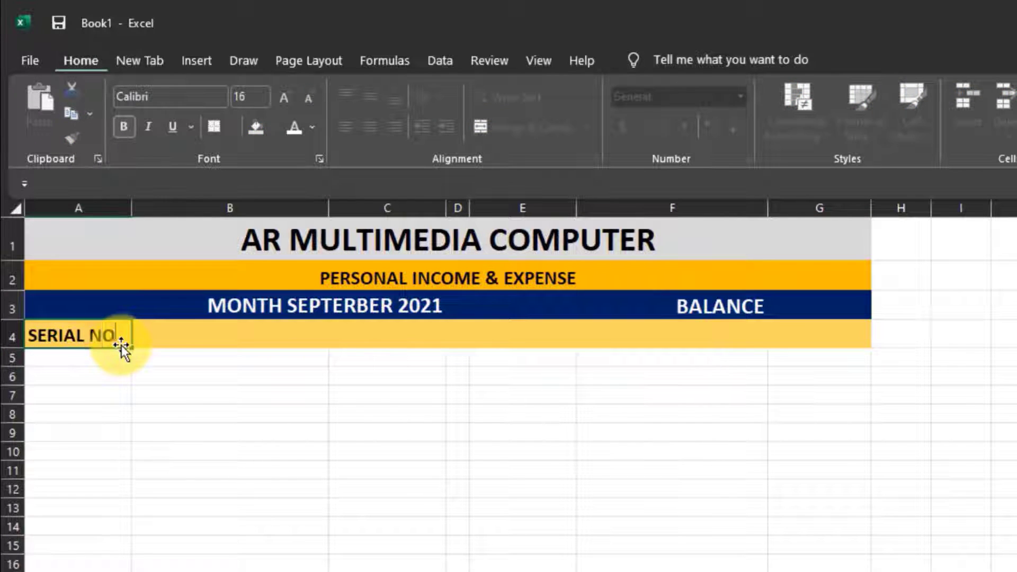
click(204, 341)
text(DETAIL)
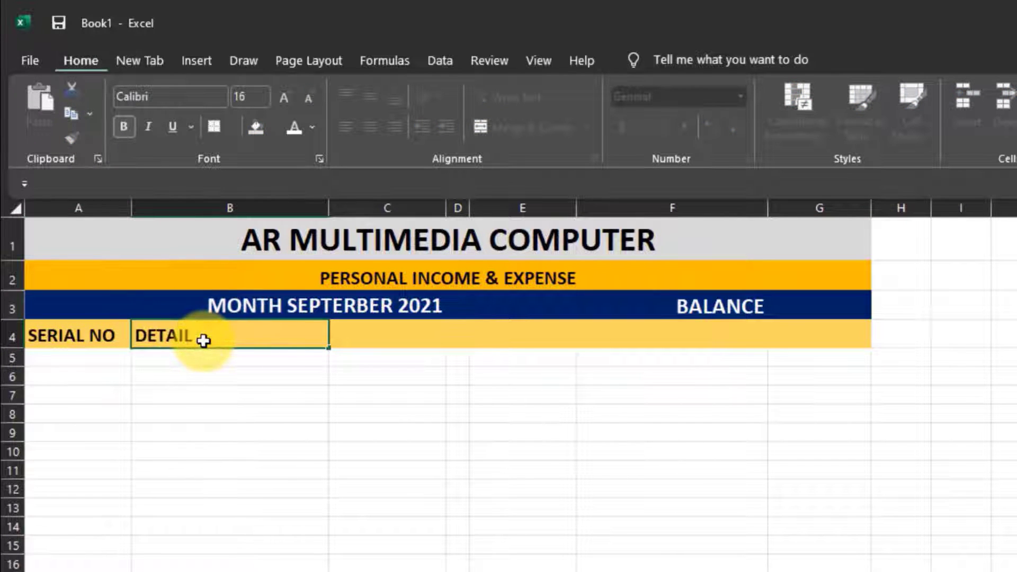
text( OF INCOME)
click(381, 337)
text(AM)
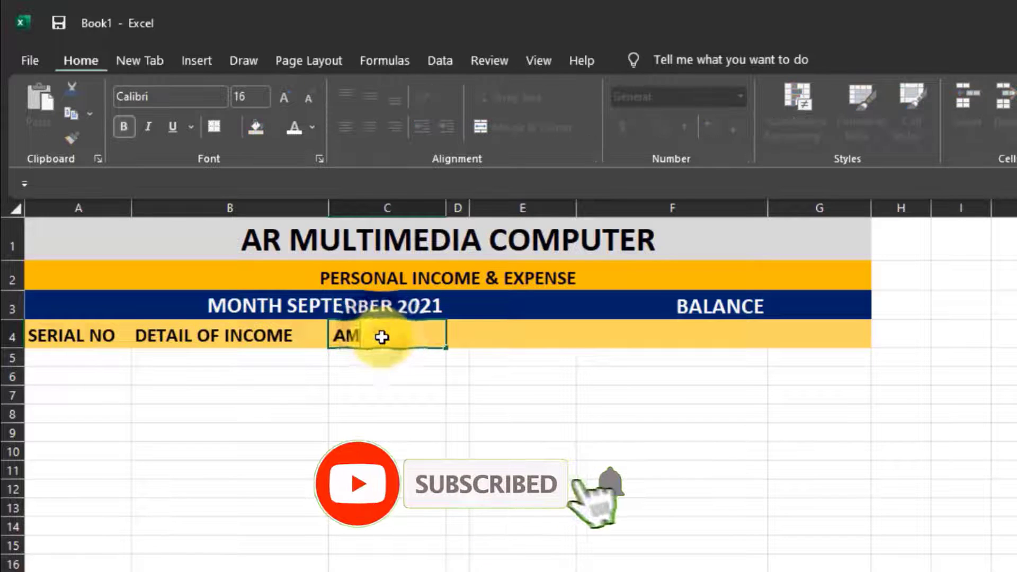
text(OUNT)
- Enter the expense column headings SERIAL NO, DETAIL OF EXPENSE and AMOUNT in cells E4, F4 and G4
click(524, 336)
text(SERIA)
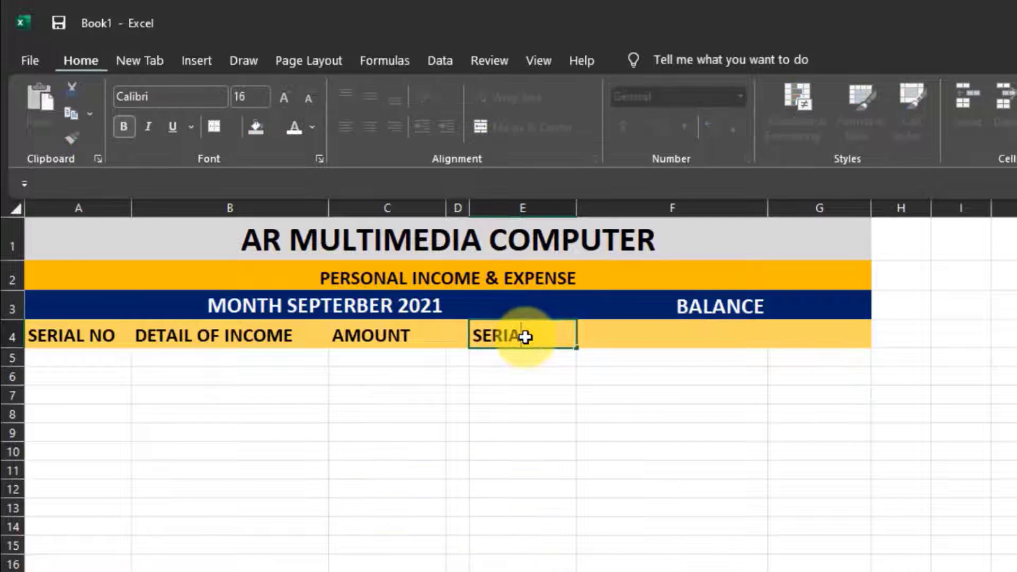
text(L NO)
click(638, 343)
text(DETAIL OF)
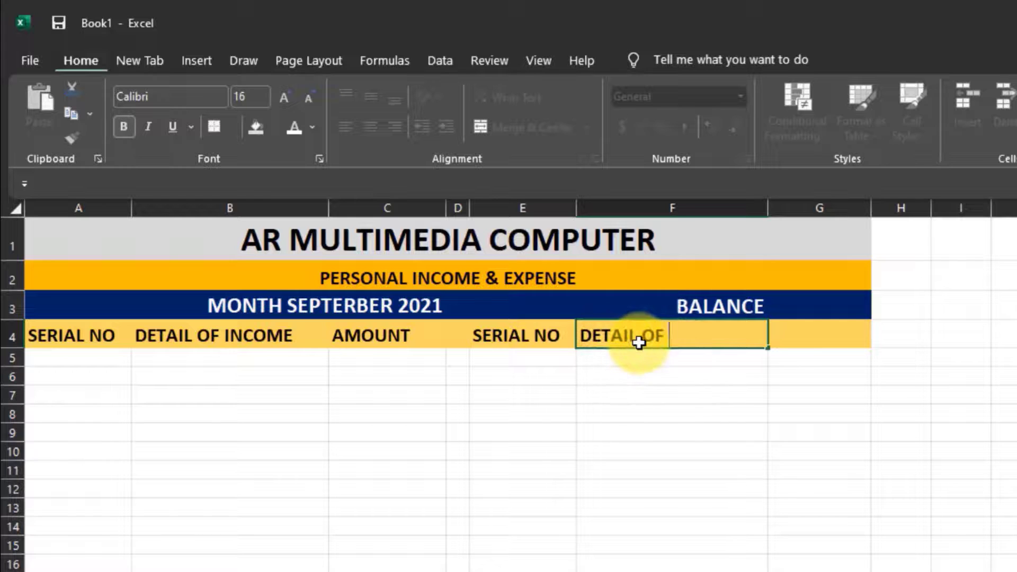
text( EXPENSE)
click(795, 332)
text(AMOUNT)
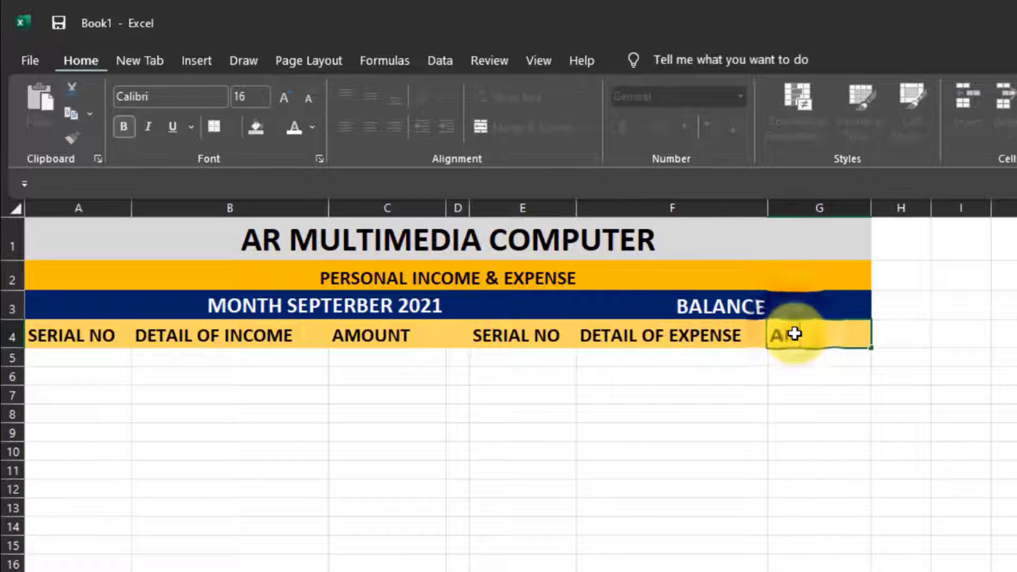
click(789, 394)
- Set the font size of the data area A5 through G56 to 14
drag(106, 358, 797, 571)
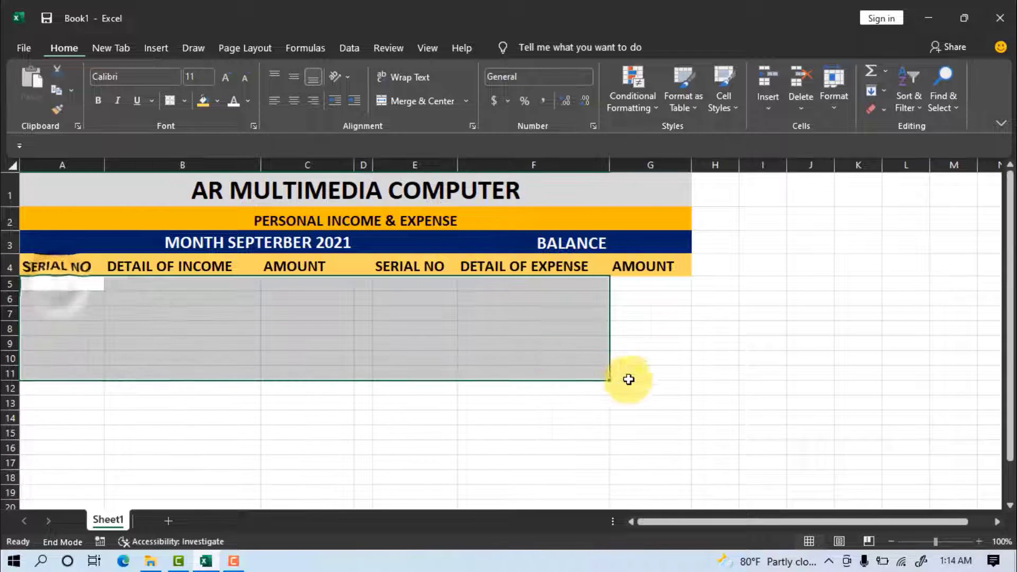
drag(633, 556, 633, 556)
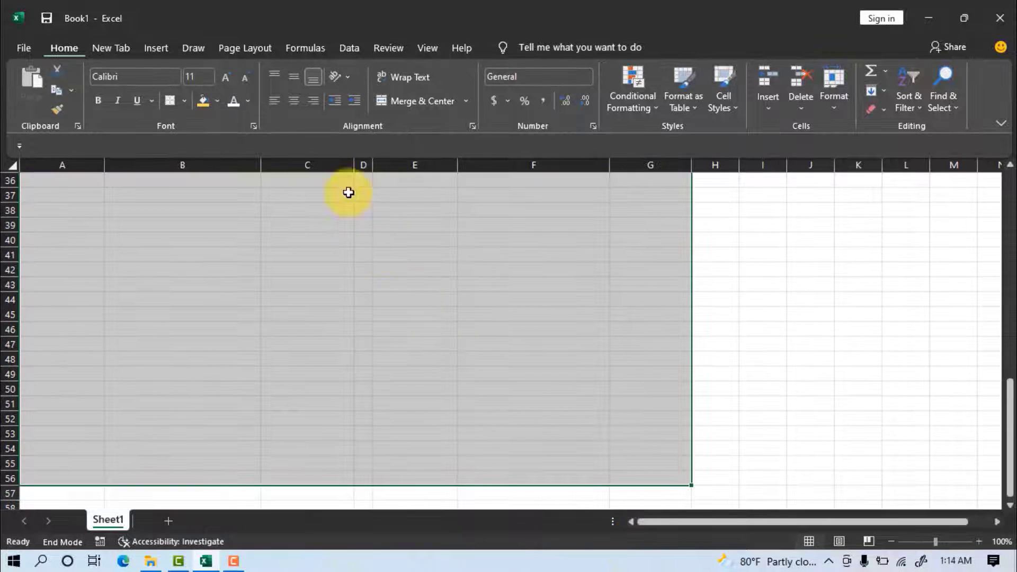
click(210, 74)
click(196, 178)
scroll(554, 332, up, 12)
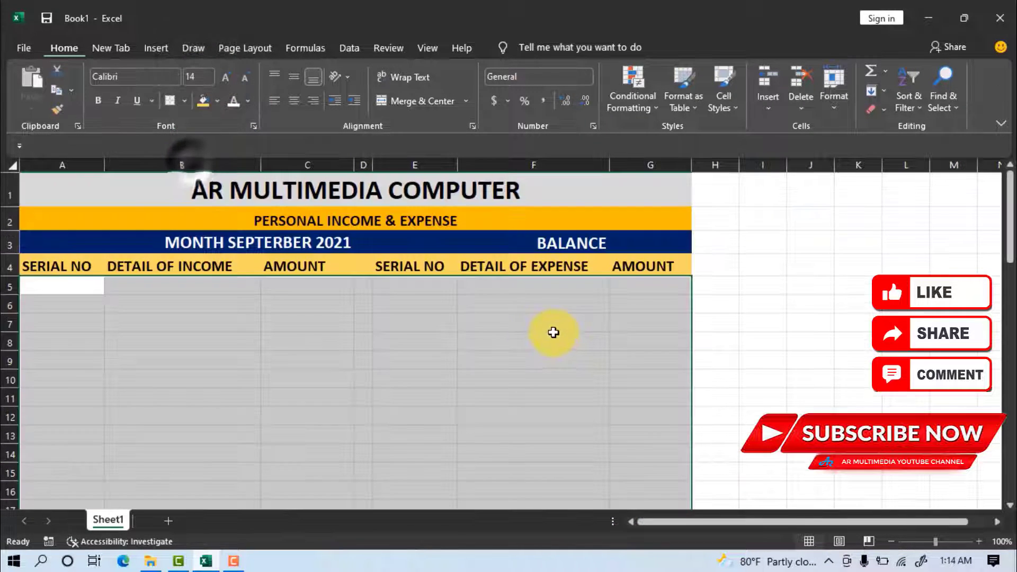
- Enter the first income record in row 5: serial number 1, Youtube Channel, amount 35500
click(60, 286)
text(1)
click(118, 290)
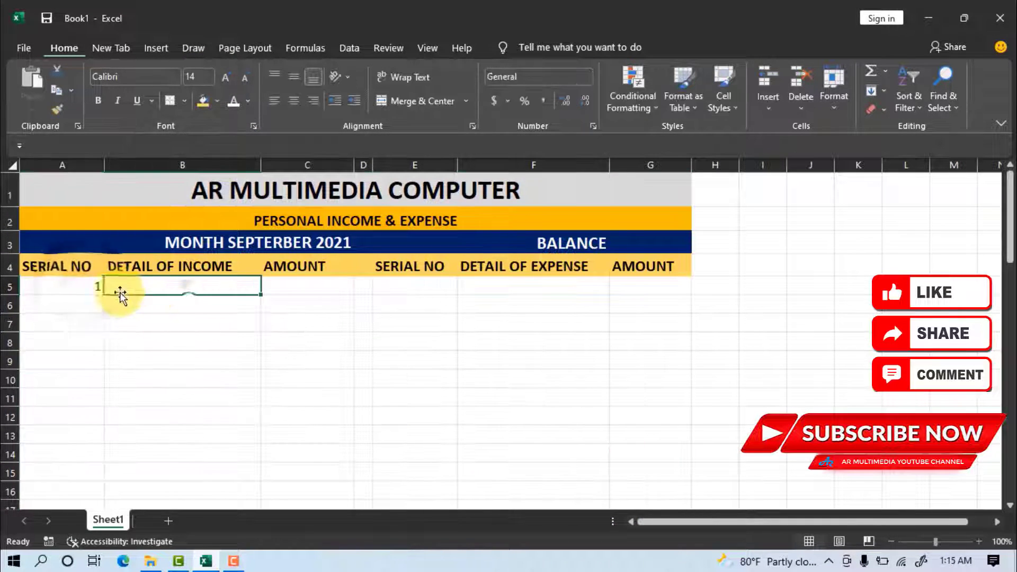
text(Youtube Channel)
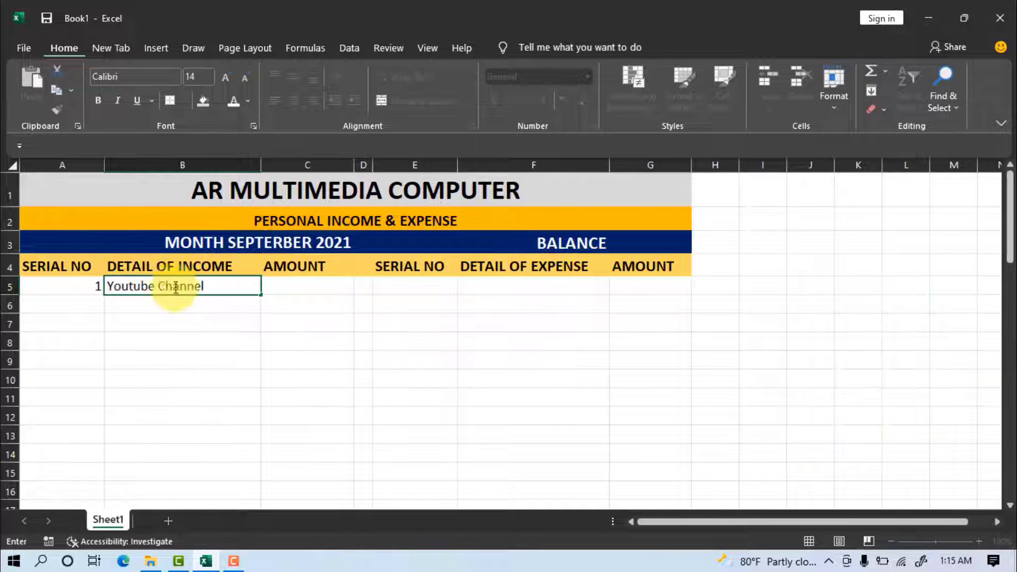
click(293, 286)
text(35)
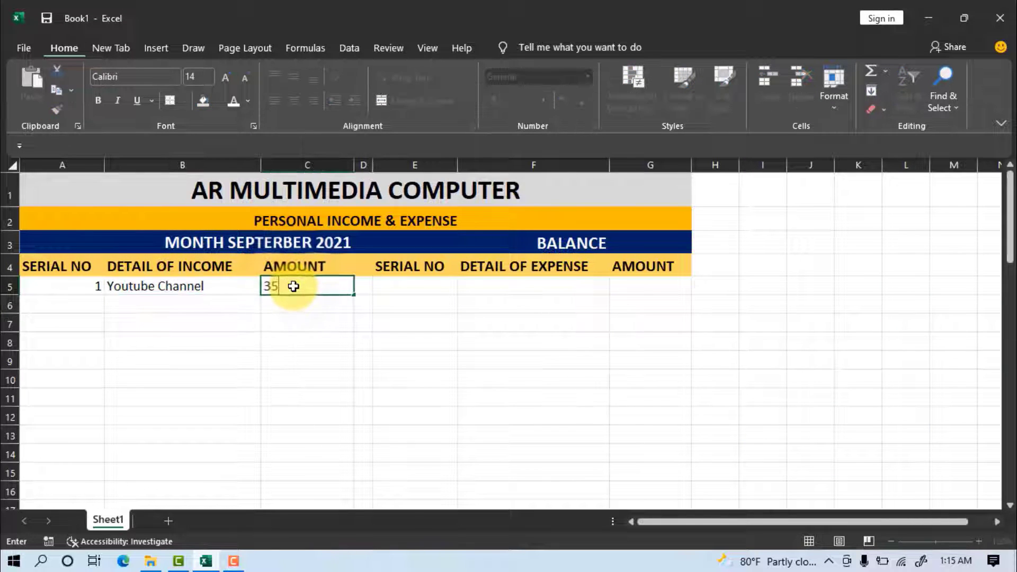
text(500)
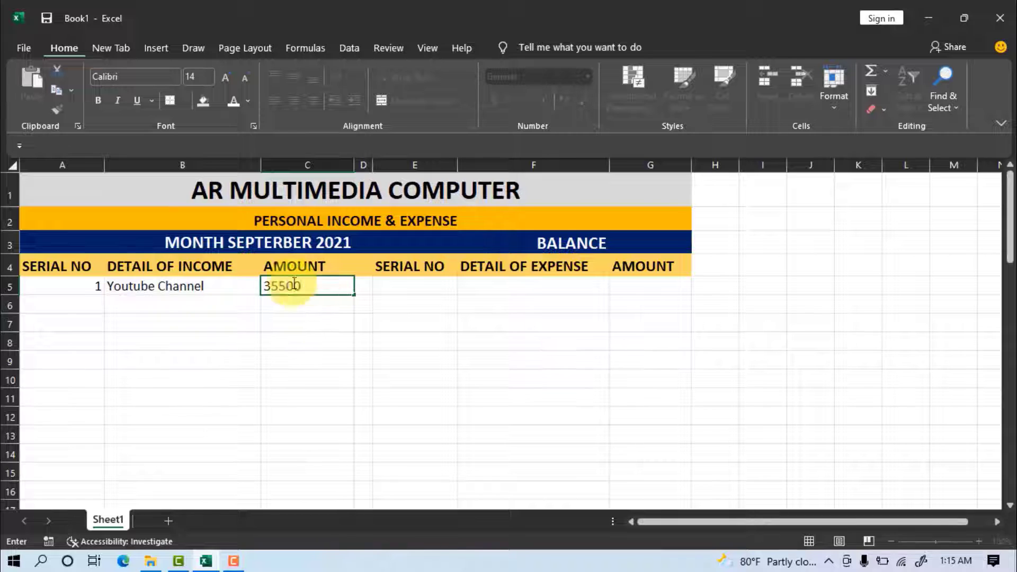
- Enter the second income record in row 6: serial number 2, Content Writing, amount 15900
click(85, 301)
text(2)
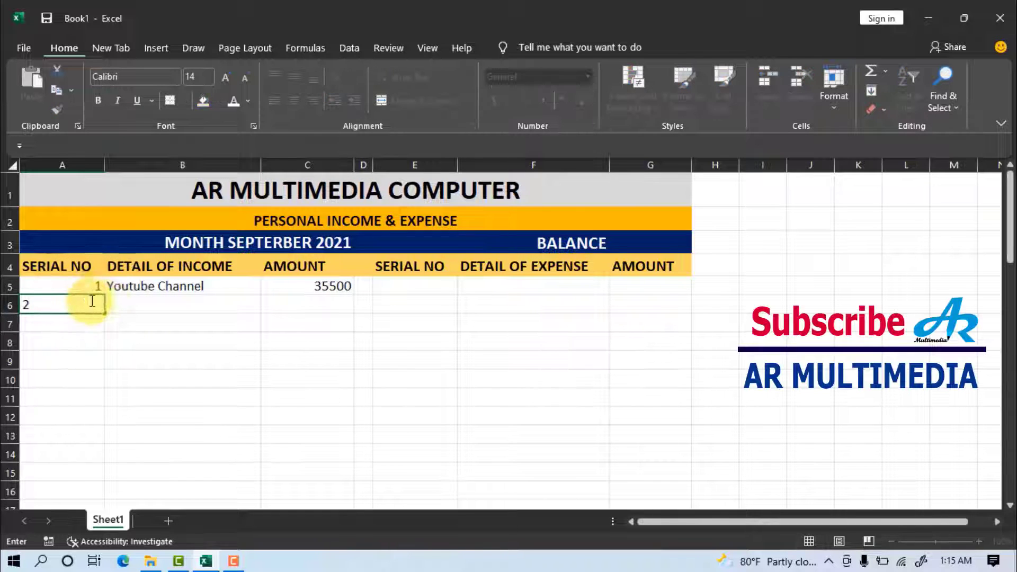
click(130, 303)
text(Content)
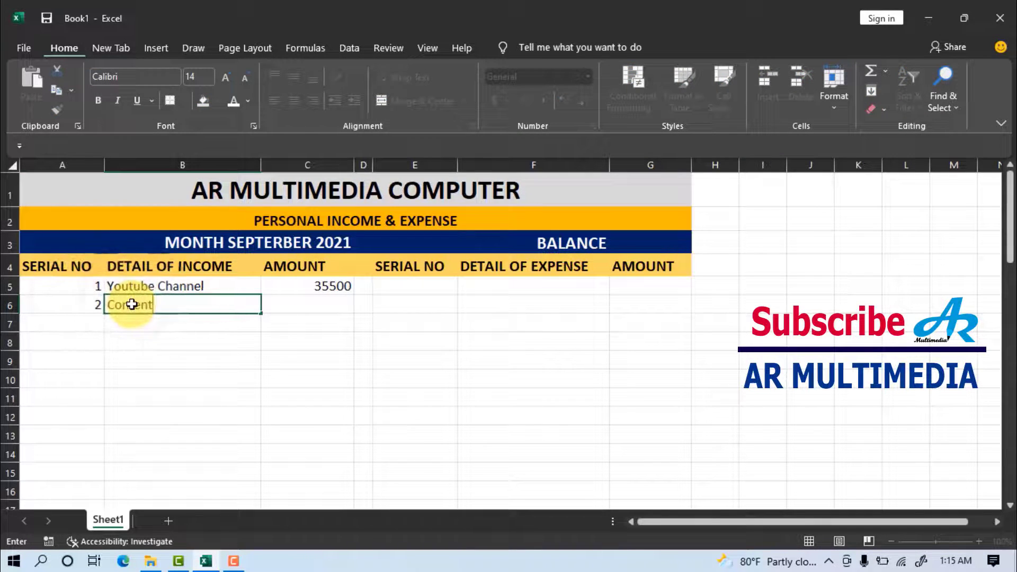
text( Writing)
click(320, 307)
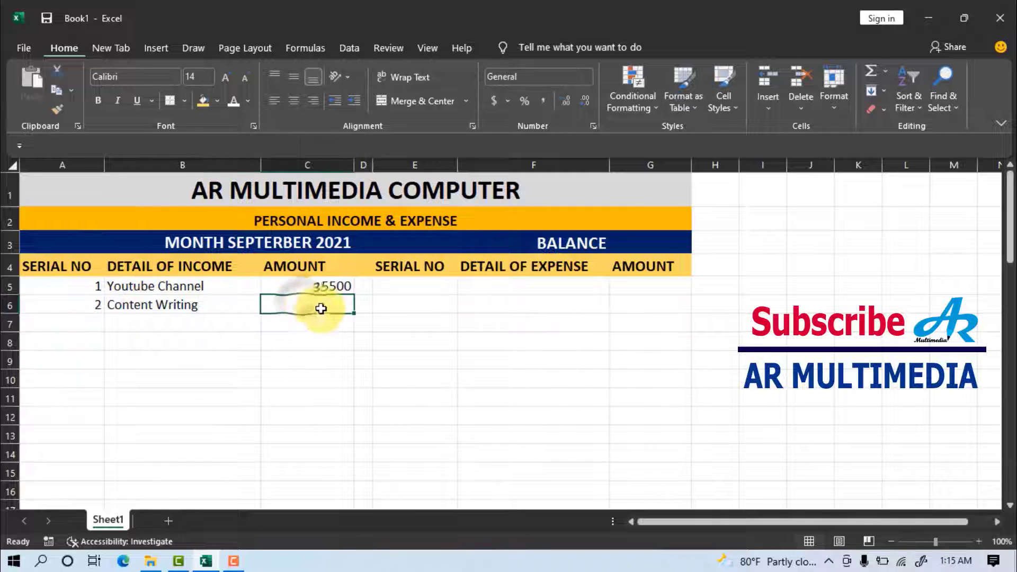
text(15900)
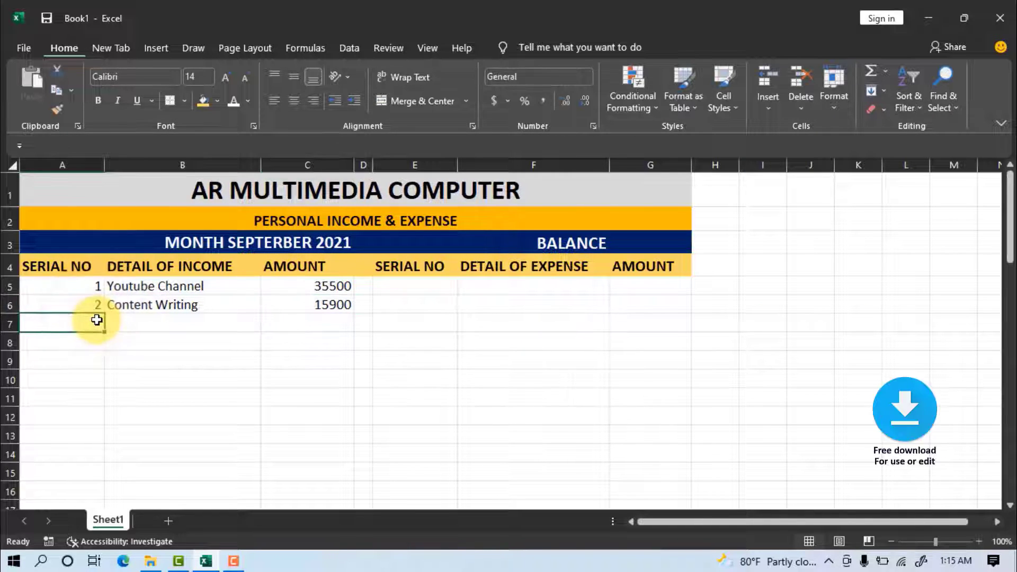
- Enter the third income record in row 7: serial number 3, Website Development, amount 46200
text(3)
click(170, 318)
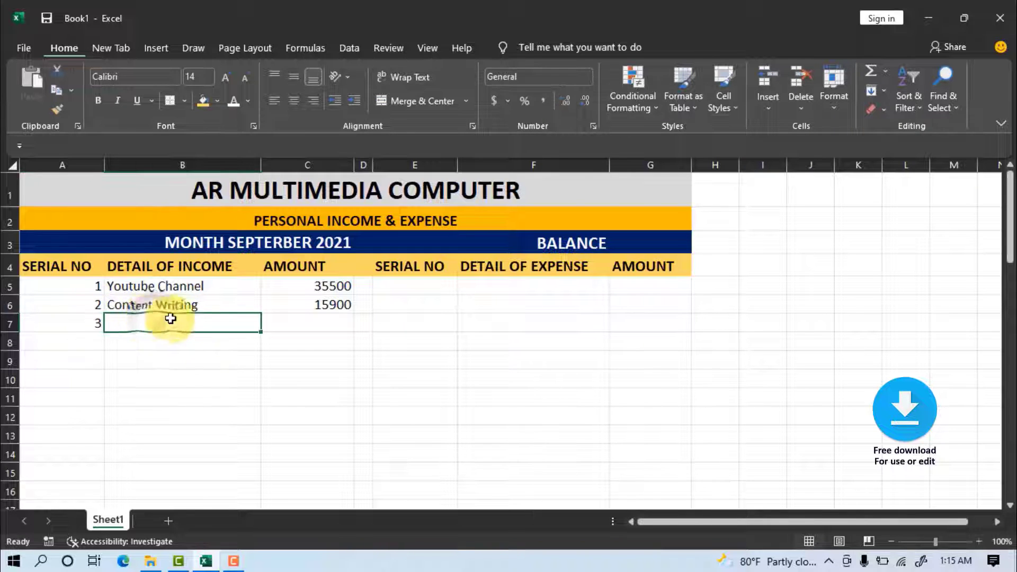
text(Website Develo)
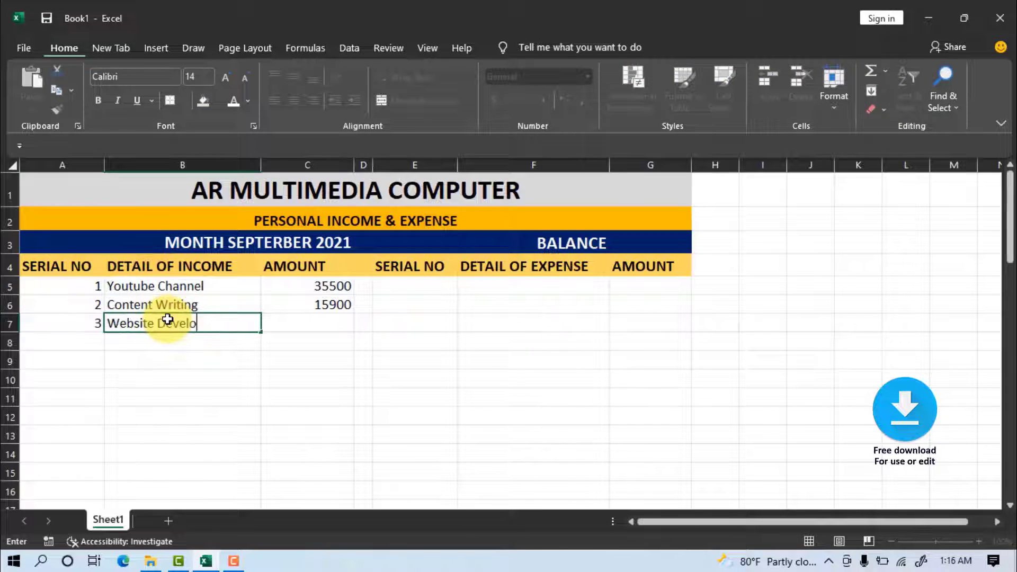
text(pment)
click(310, 323)
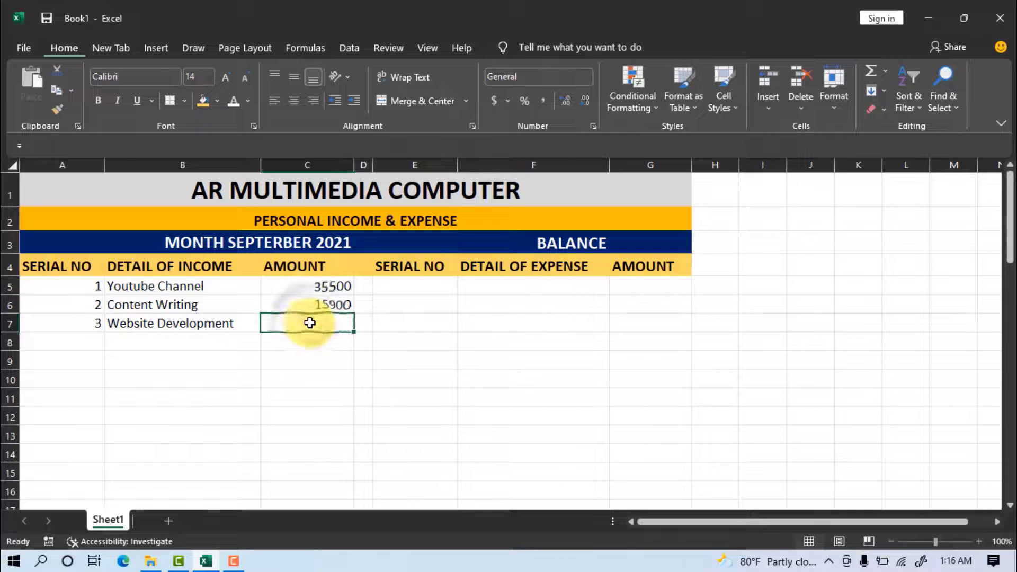
text(46200)
- Enter the fourth income record in row 8: serial number 4, Teaching, amount 26000
click(100, 339)
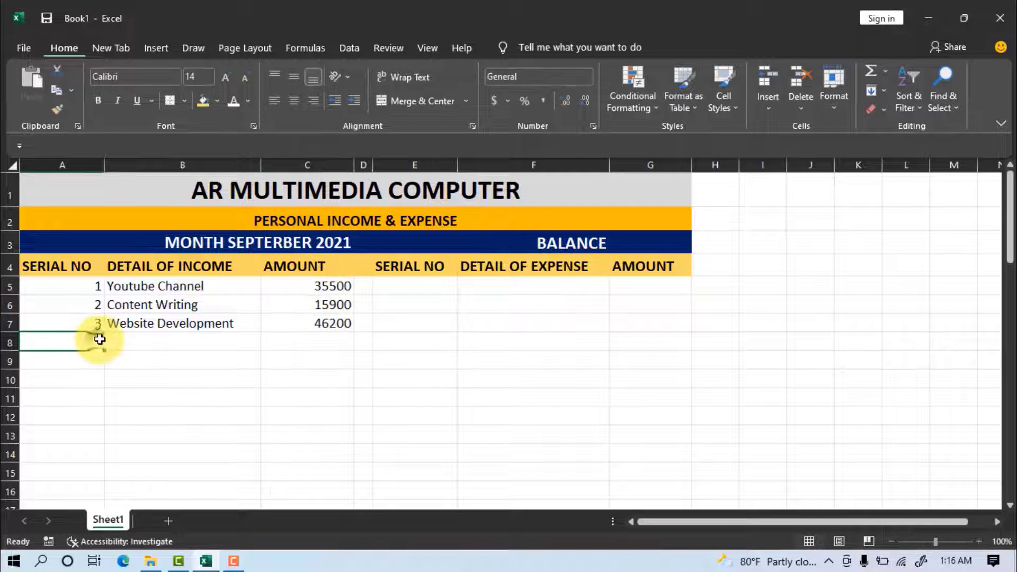
text(4)
click(177, 340)
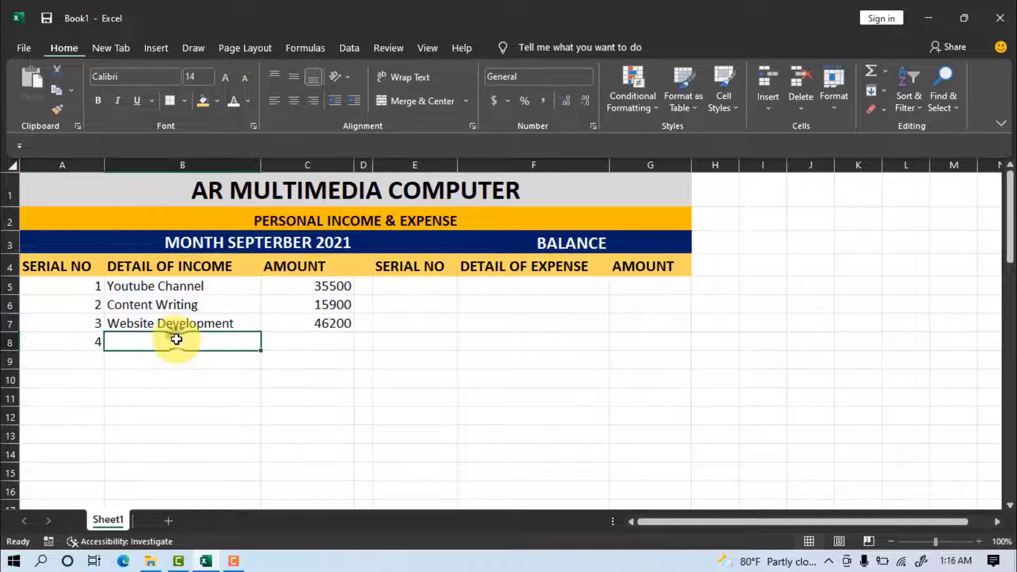
text(Teaching)
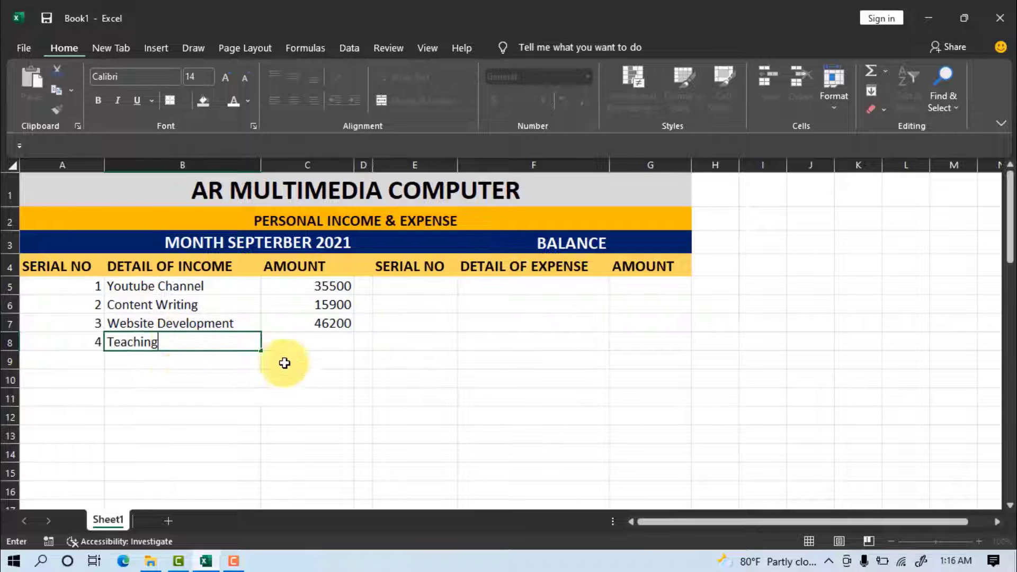
click(322, 340)
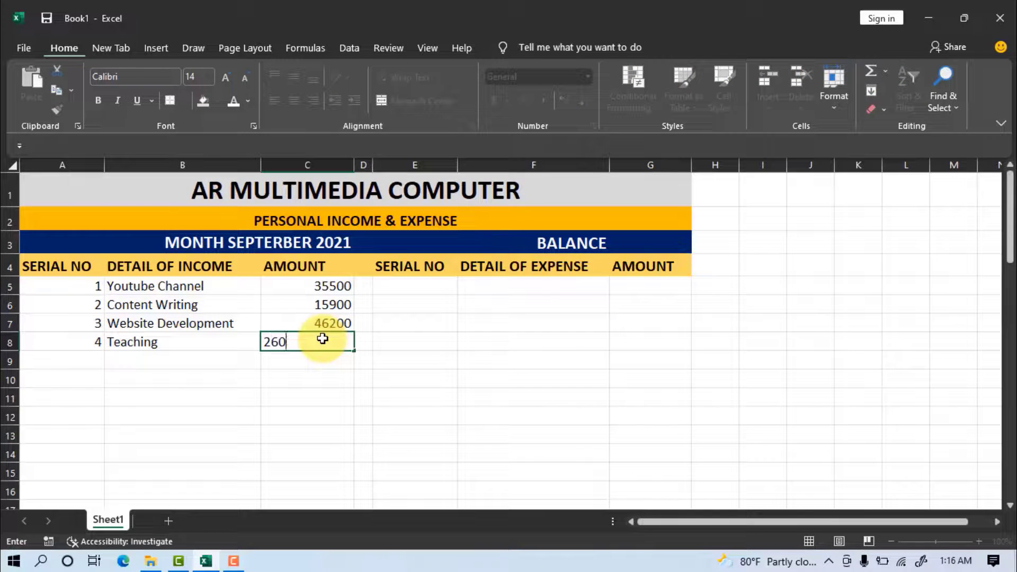
key(Return)
click(87, 359)
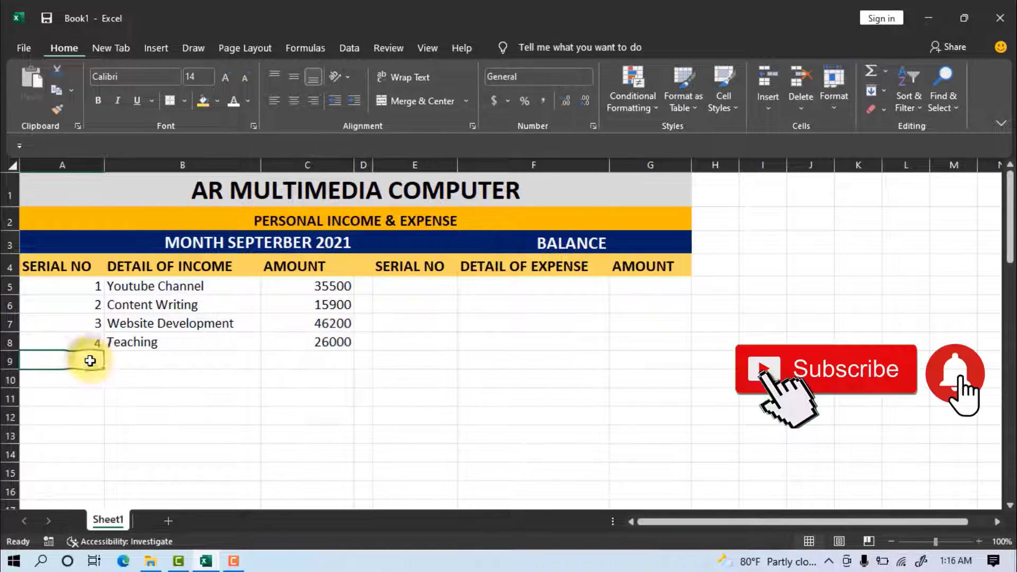
- Enter the fifth income record in row 9: serial number 5, Computer Sales, amount 19800
text(5)
click(137, 363)
text(Compute)
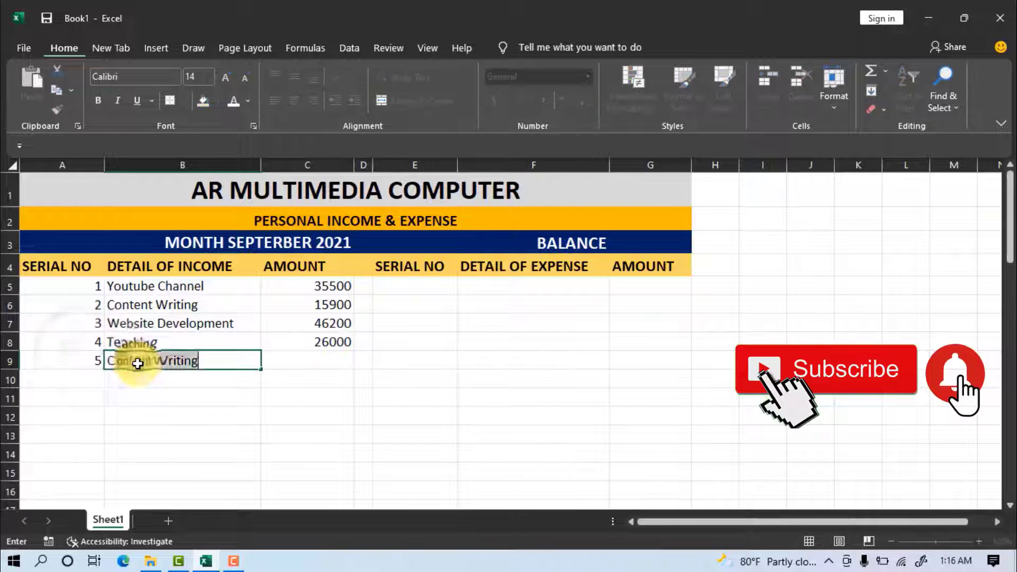
text(r Sales)
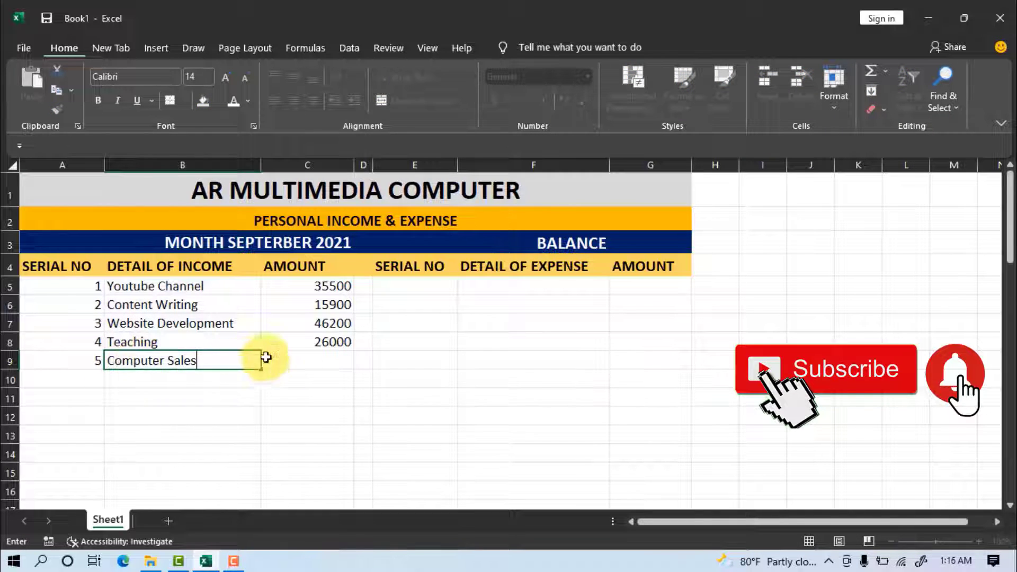
click(299, 358)
text(19800)
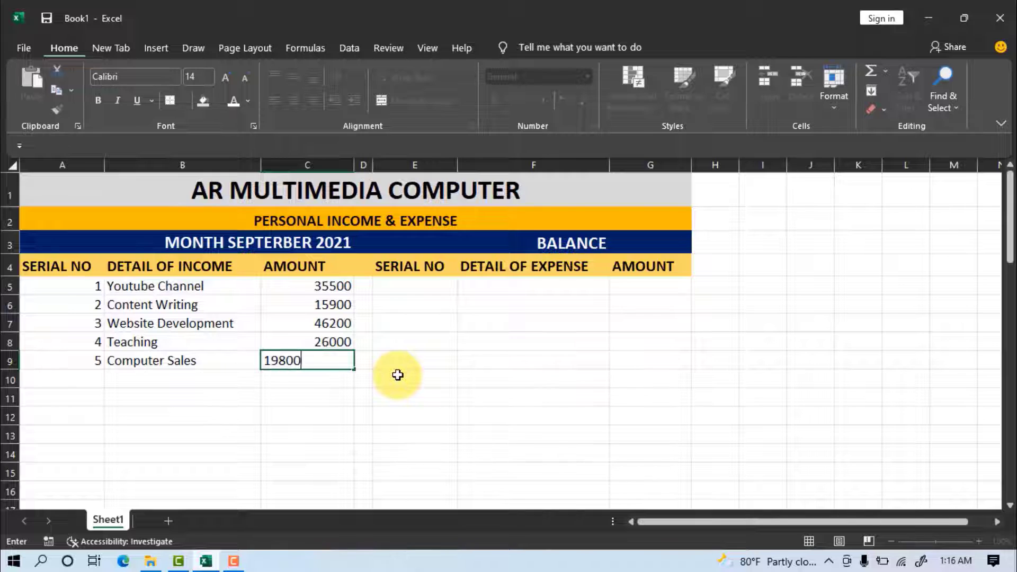
- Enter serial number 6 and the income detail Graphics Design in row 10
click(95, 380)
text(6)
click(144, 378)
text(G)
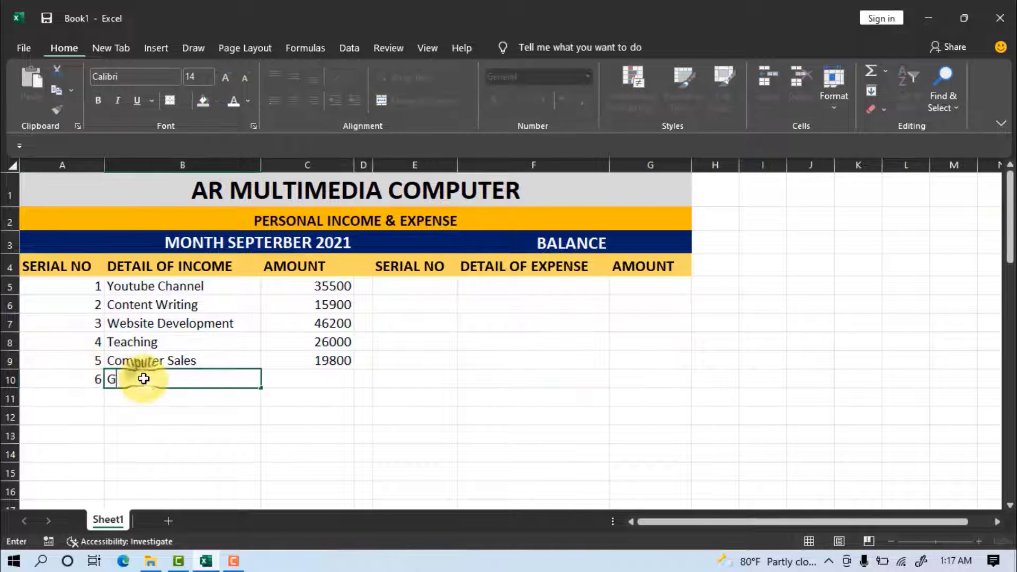
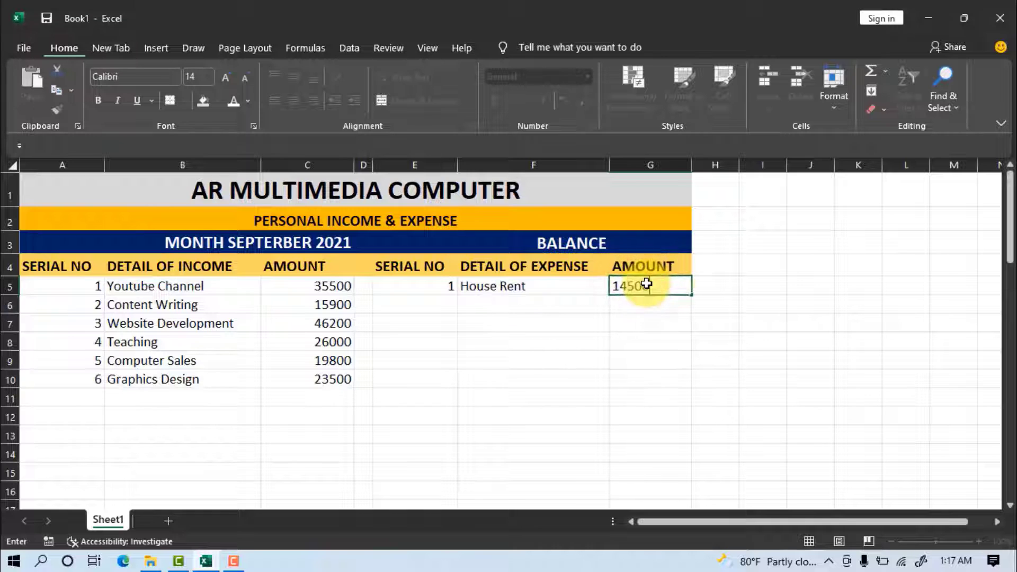
- Enter the second expense record in row 6: serial number 2, Travel, amount 7600
click(447, 301)
text(2)
click(491, 302)
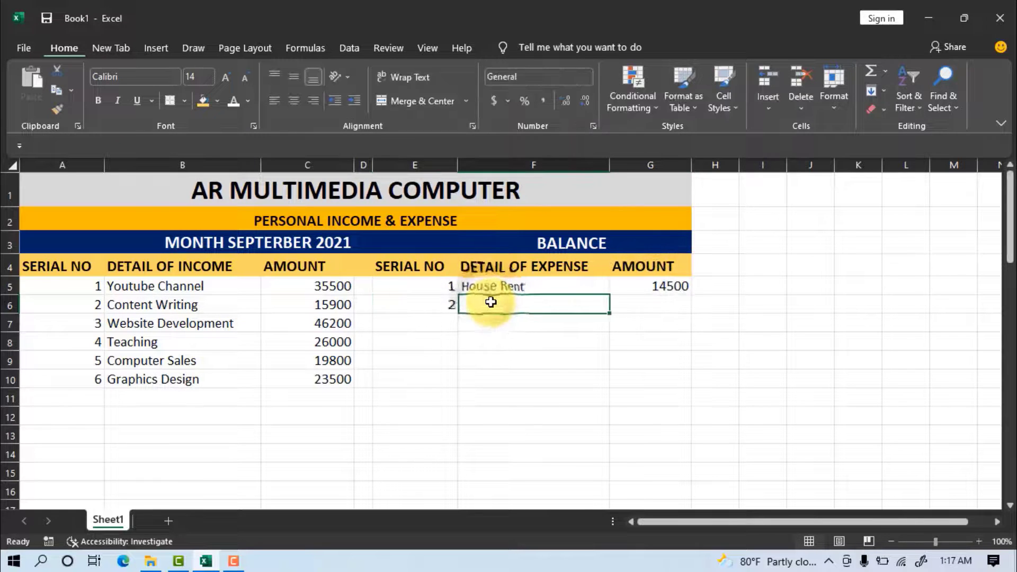
text(Trav)
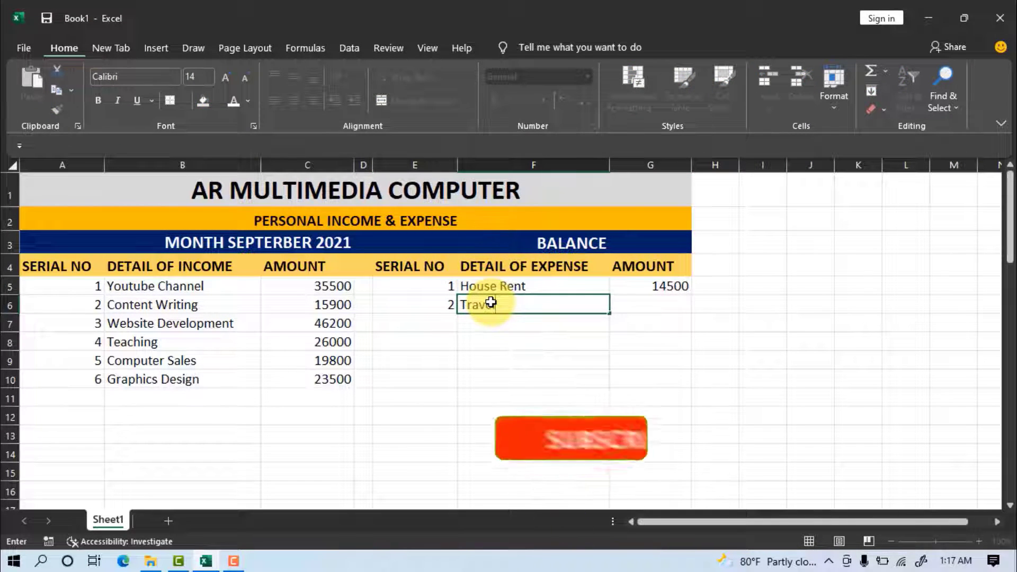
text(el)
click(666, 303)
text(7600)
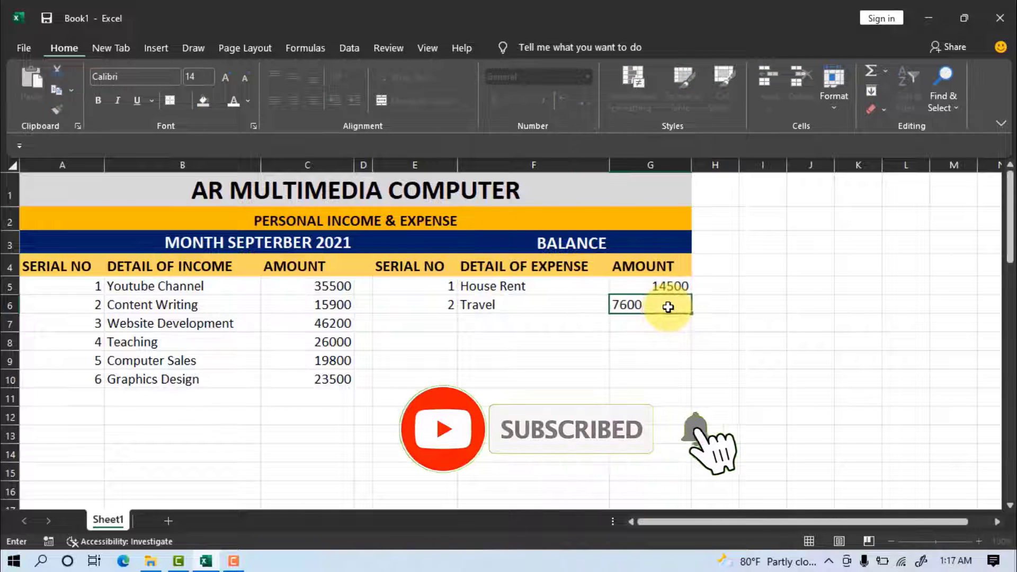
- Enter the third expense record in row 7: serial number 3, Shipping, amount 3000
click(449, 319)
text(3)
click(491, 322)
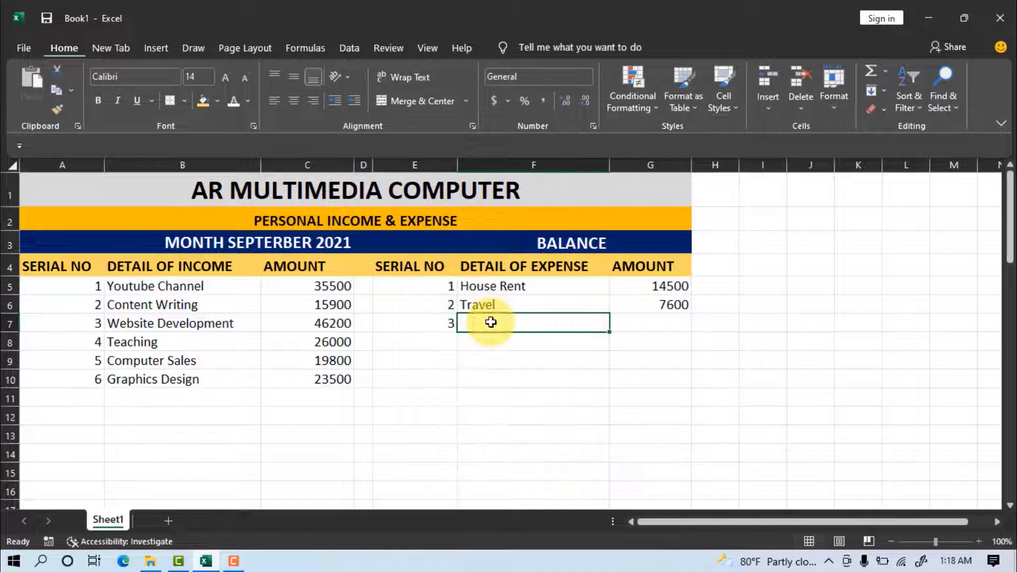
text(Shipping)
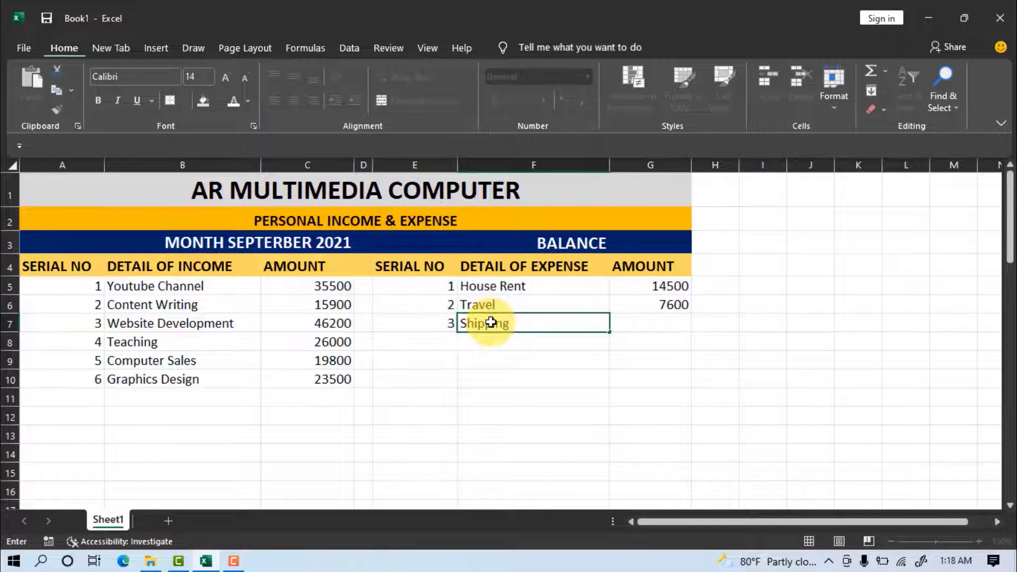
click(634, 321)
text(3000)
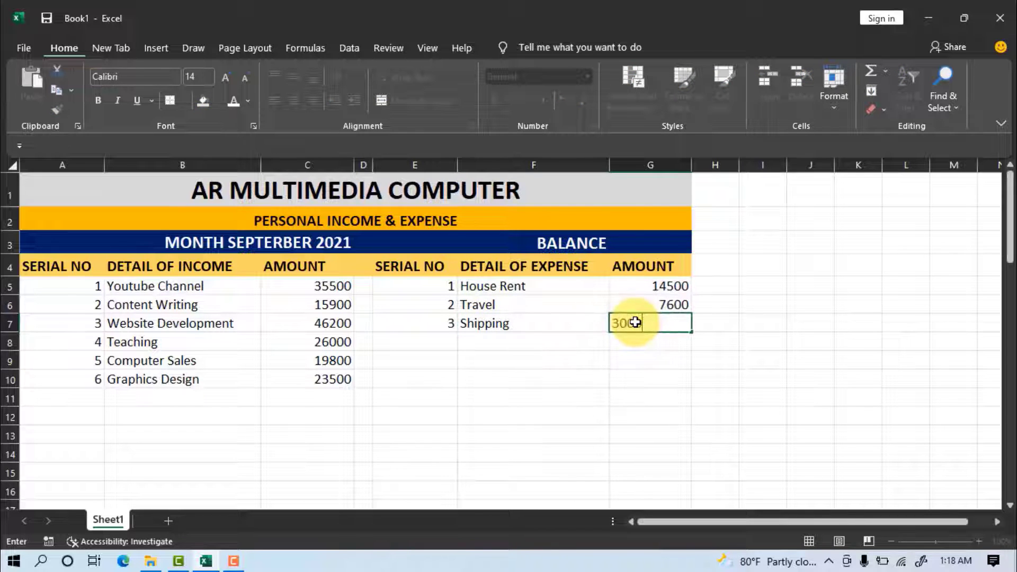
- Enter the fourth expense record in row 8: serial number 4, Personal Loan, amount 6000
click(437, 340)
text(4)
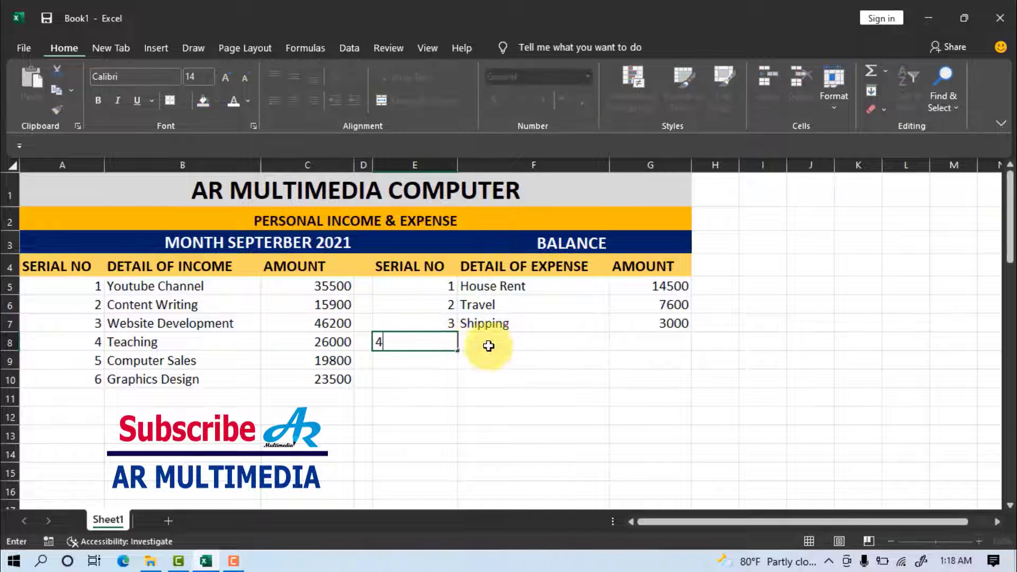
click(508, 343)
text(Perso)
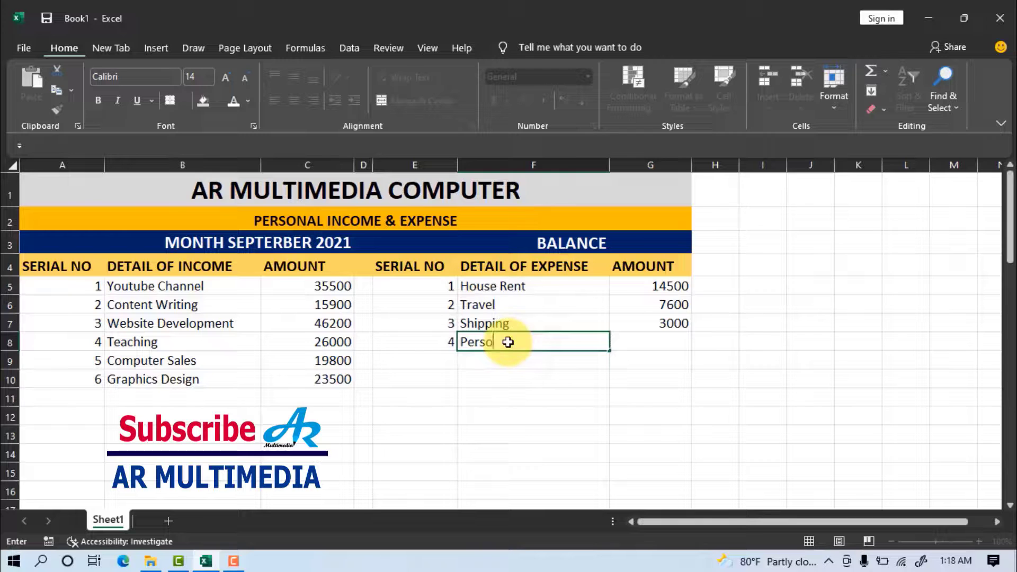
text(nal Loan)
click(654, 341)
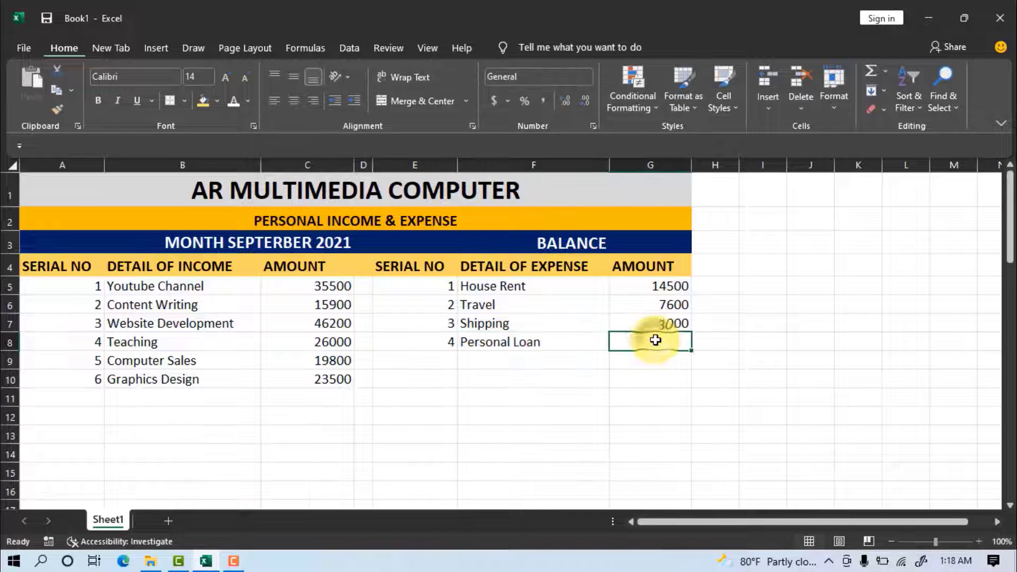
text(6000)
- Enter the fifth expense record in row 9: serial number 5, Internet Bill, amount 1250
click(445, 361)
text(5)
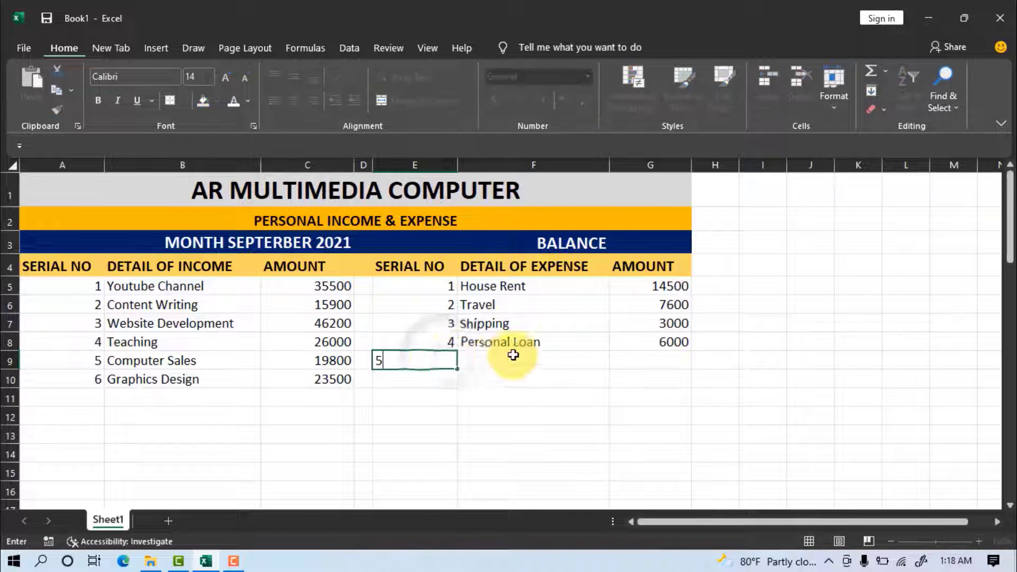
click(487, 361)
text(Inter)
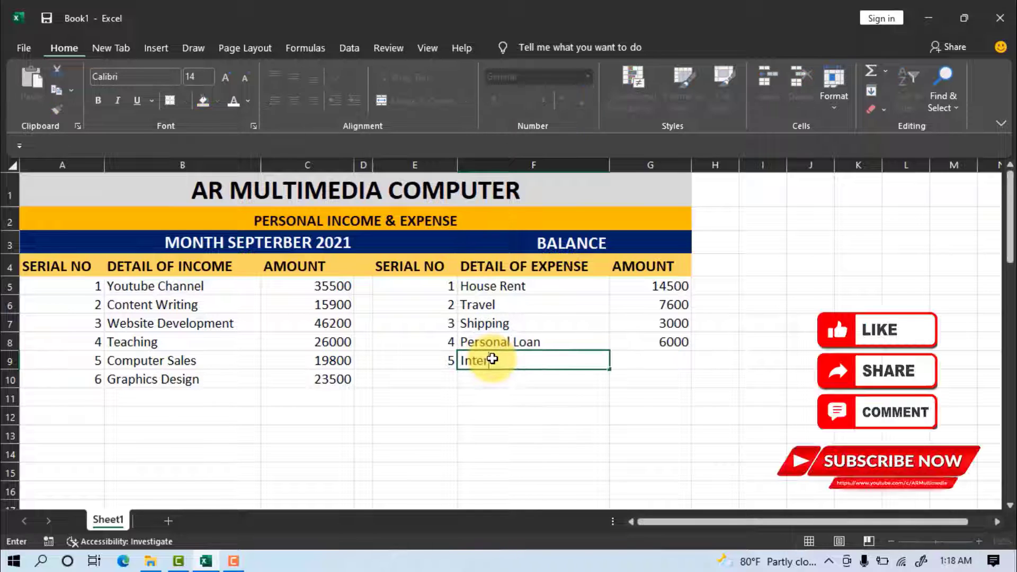
text(net Bill)
click(655, 360)
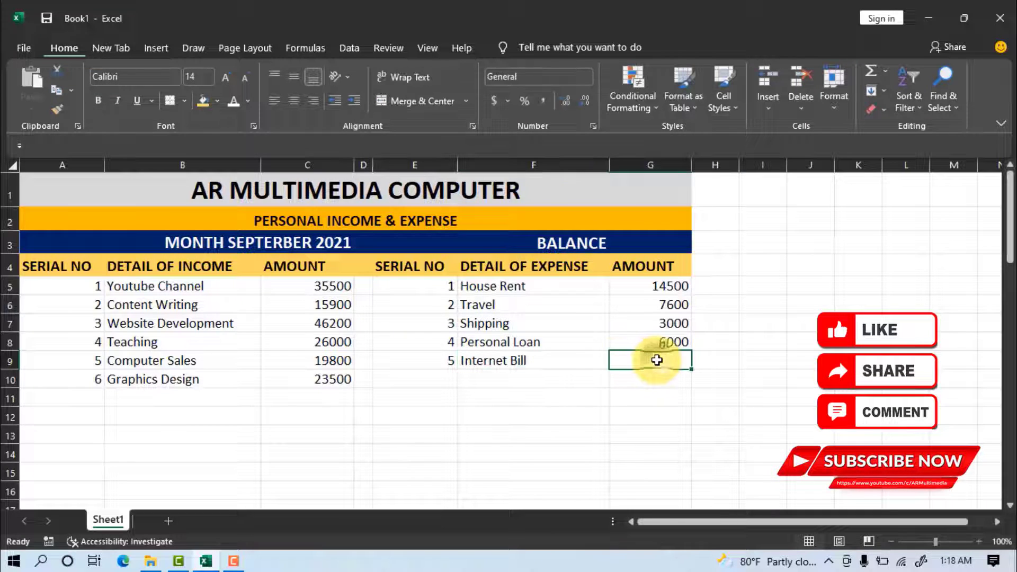
text(1250)
- Enter the sixth expense record in row 10: serial number 6, Telephone & Mobile Bill, amount 1870
click(445, 379)
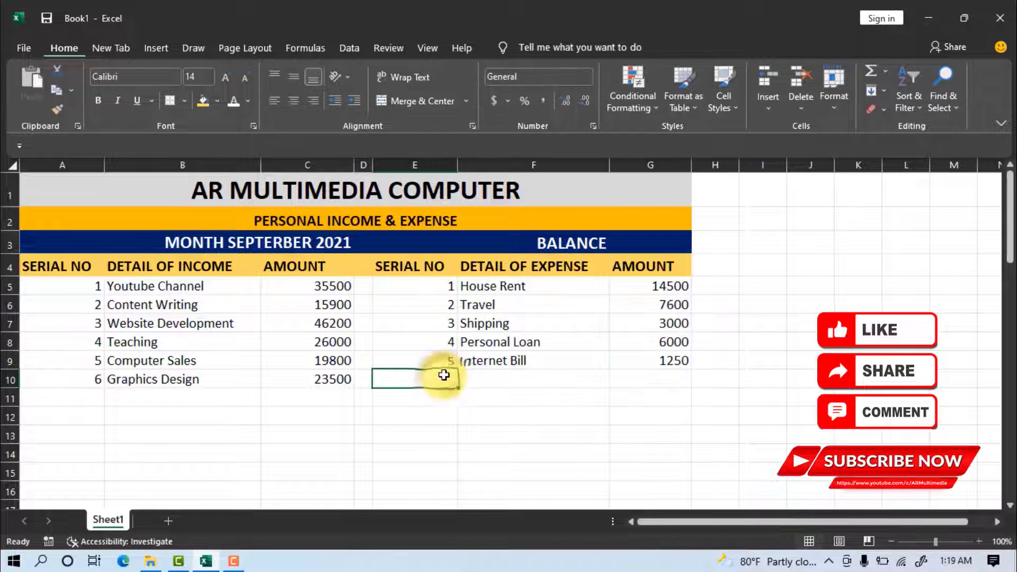
text(6)
click(499, 378)
text(Telephone & Mobile Bill)
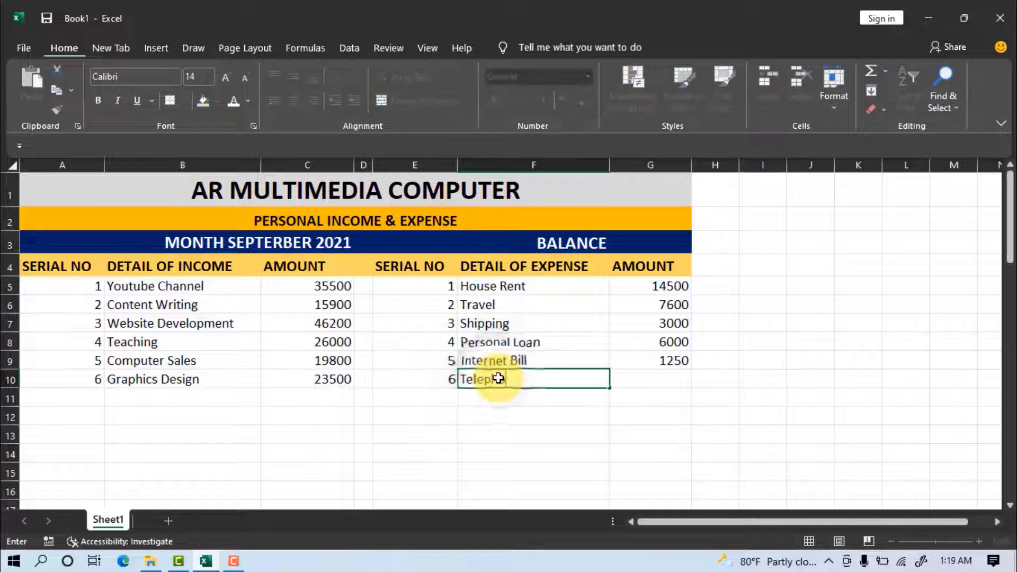
click(659, 379)
text(1870)
- Enter the seventh expense record in row 11: serial number 7, Electricity Bill, amount 1560
click(445, 397)
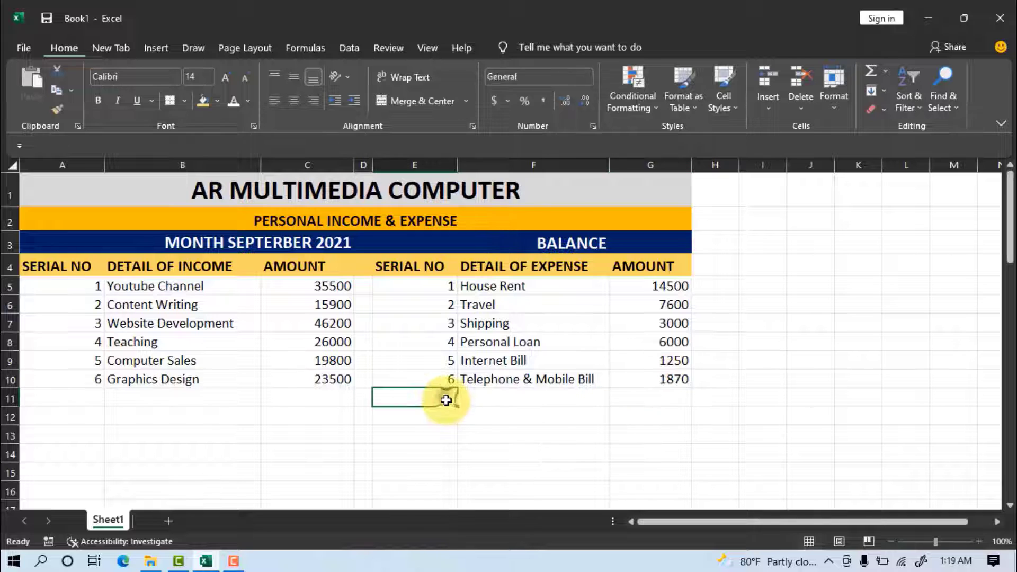
text(7)
click(483, 396)
text(Electric)
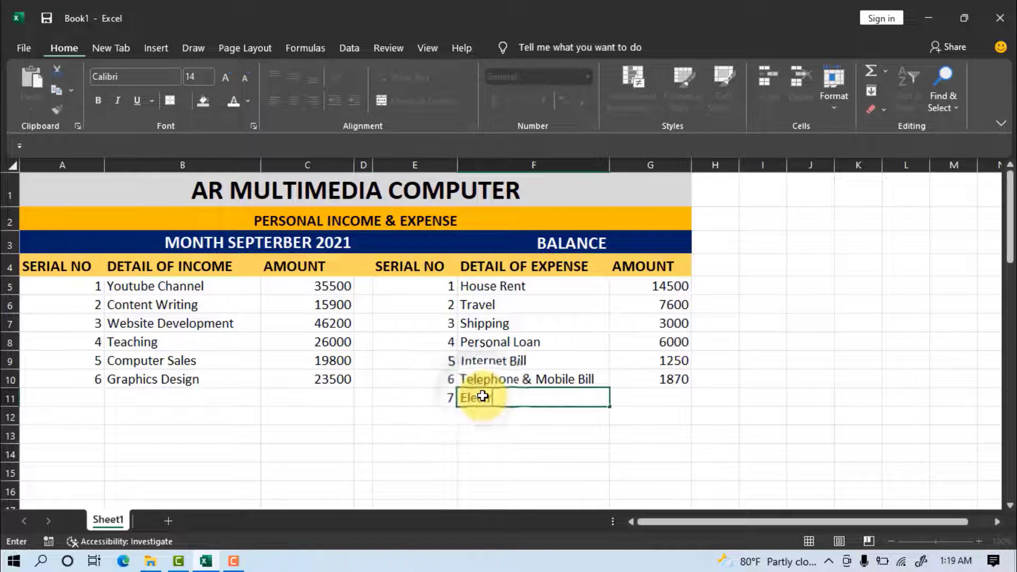
text(ity Bill)
click(644, 400)
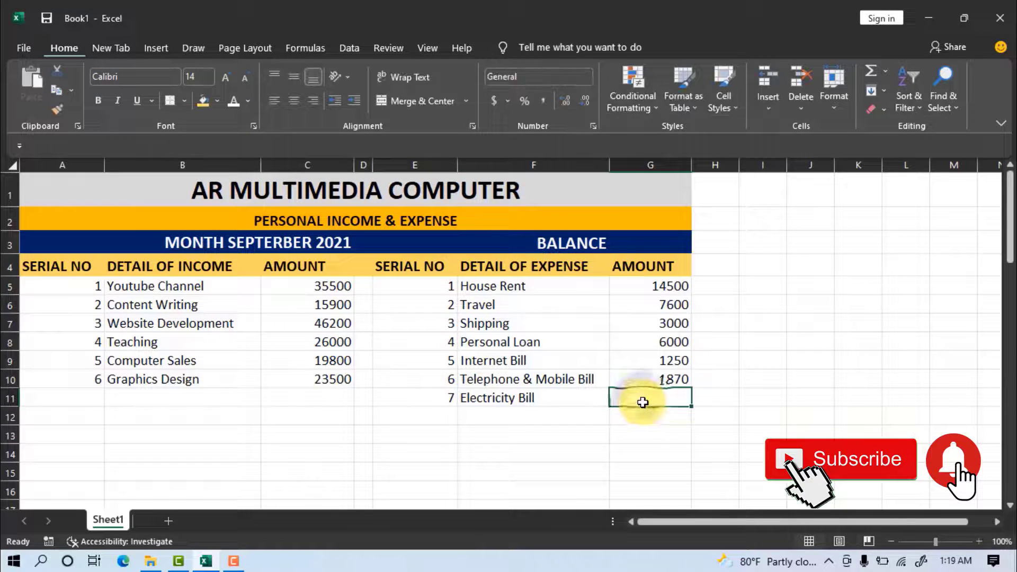
text(1560)
- Enter the eighth expense record in row 12: serial number 8, House Expenses (Food), amount 3000
click(442, 416)
text(8)
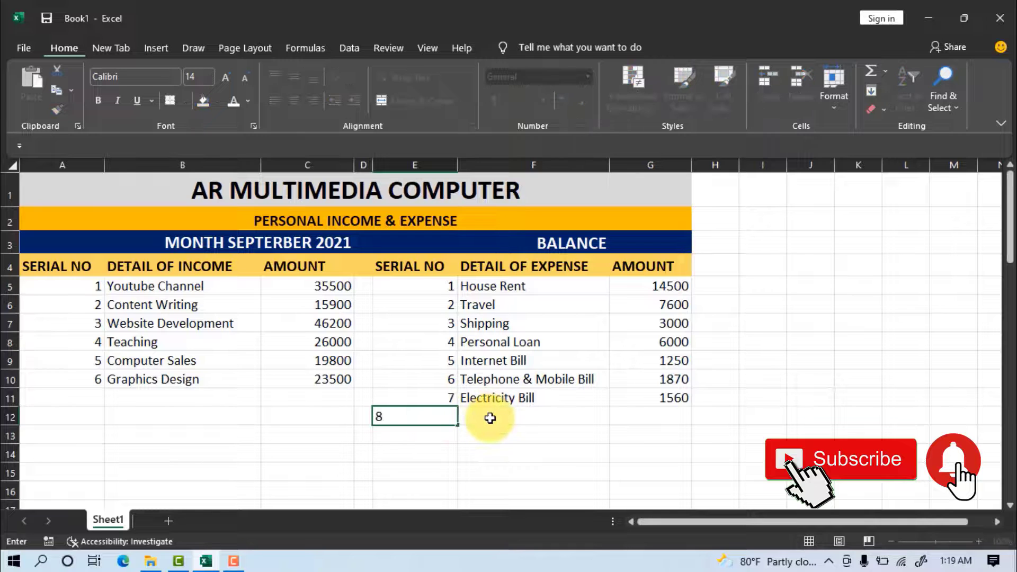
click(489, 418)
text(House Expenses (Food))
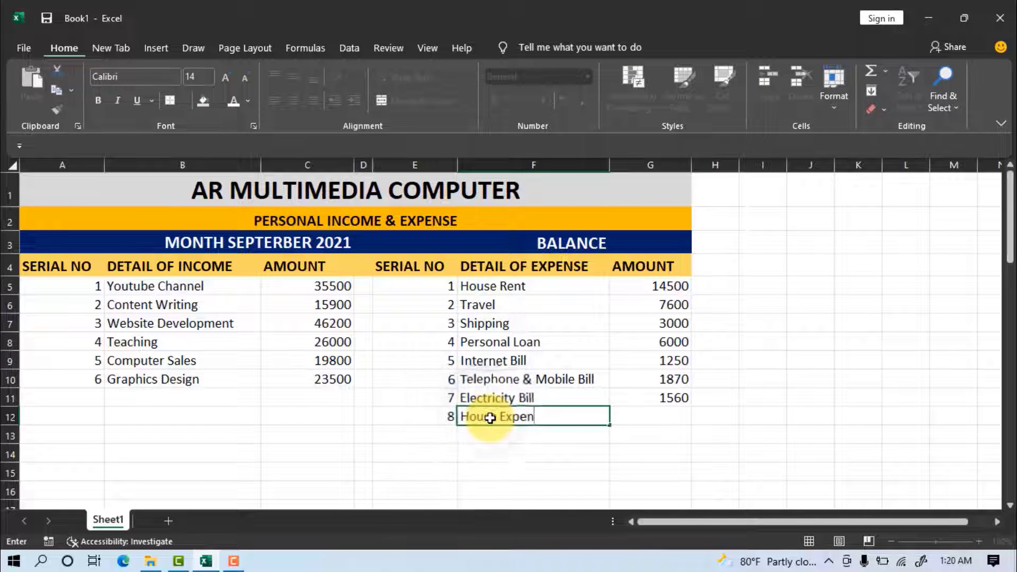
click(621, 416)
text(3000)
- Enter the ninth expense record in row 13: serial number 9, Gift Giving, amount 2000
click(442, 434)
text(9)
click(495, 431)
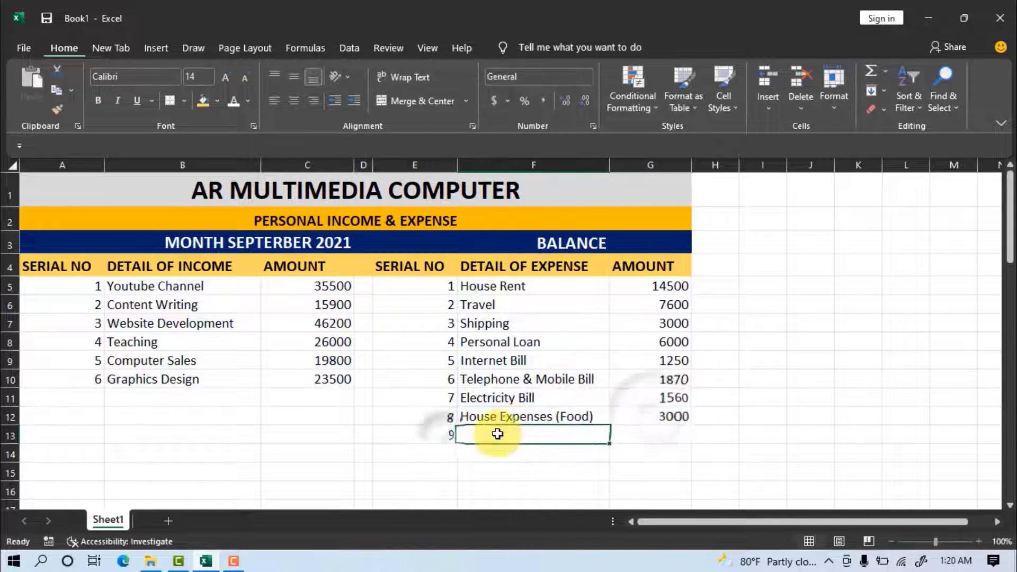
text(Gift Givin)
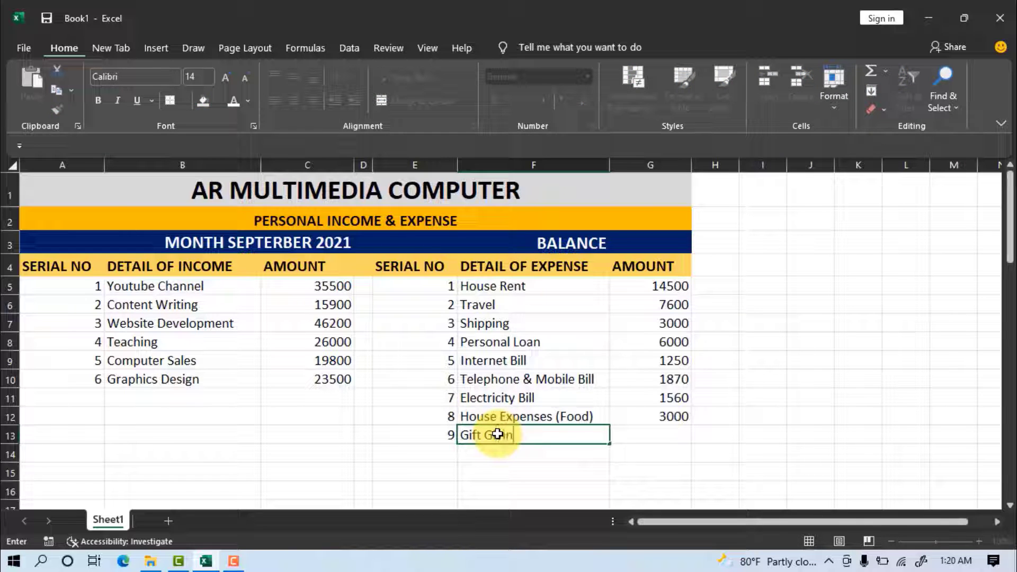
text(g)
click(642, 432)
text(2000)
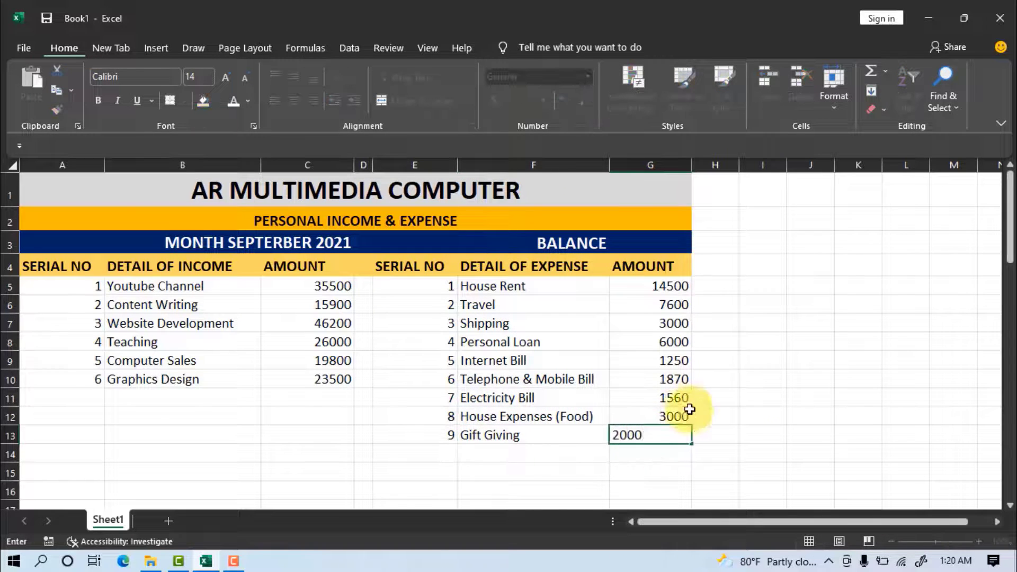
key(Return)
- Enter the tenth expense record in row 14: serial number 10, Send to Bank for Saving, amount 2000
click(436, 452)
text(10)
click(491, 453)
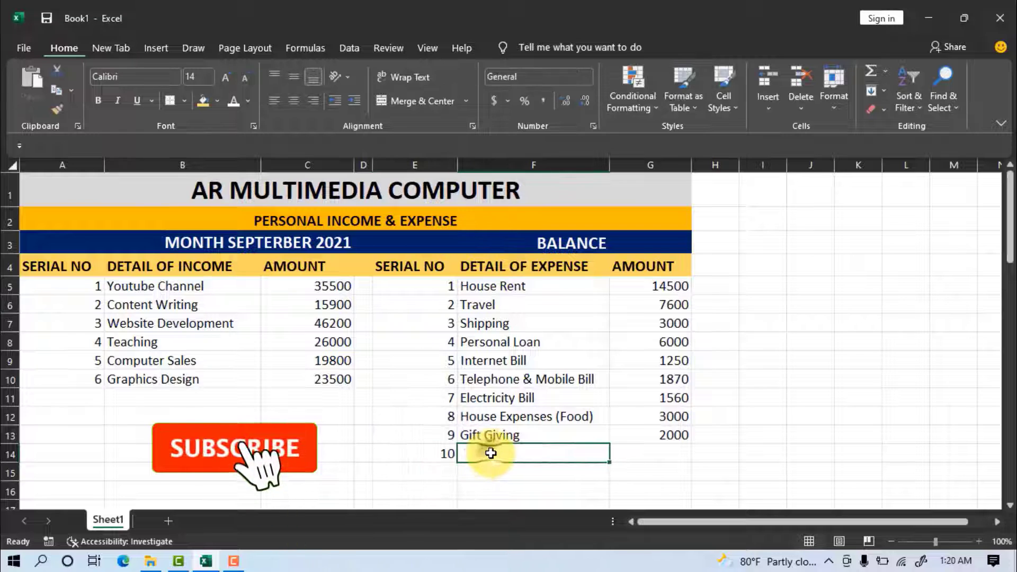
text(Send to Bank for )
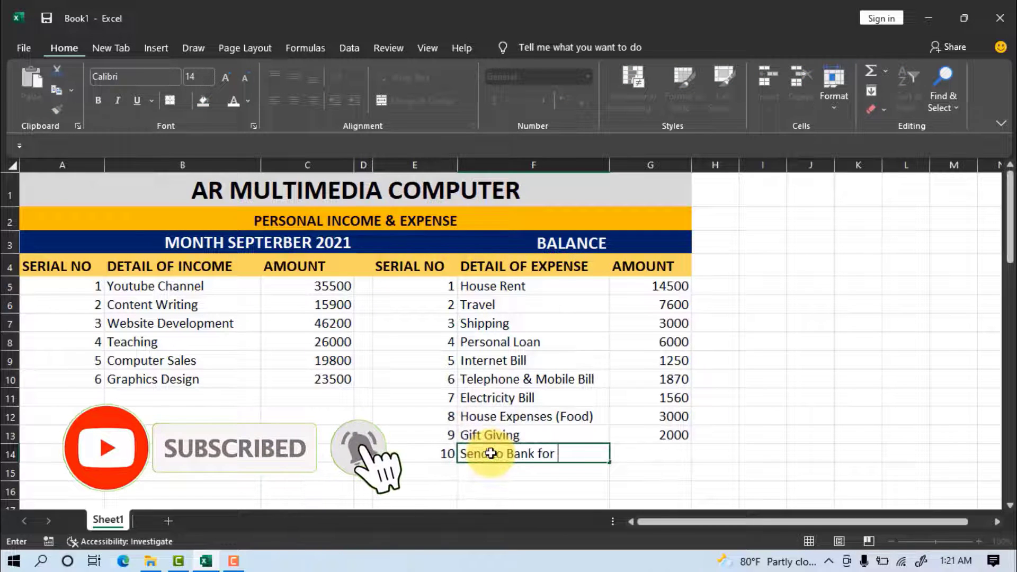
text(Saving)
click(671, 455)
text(2)
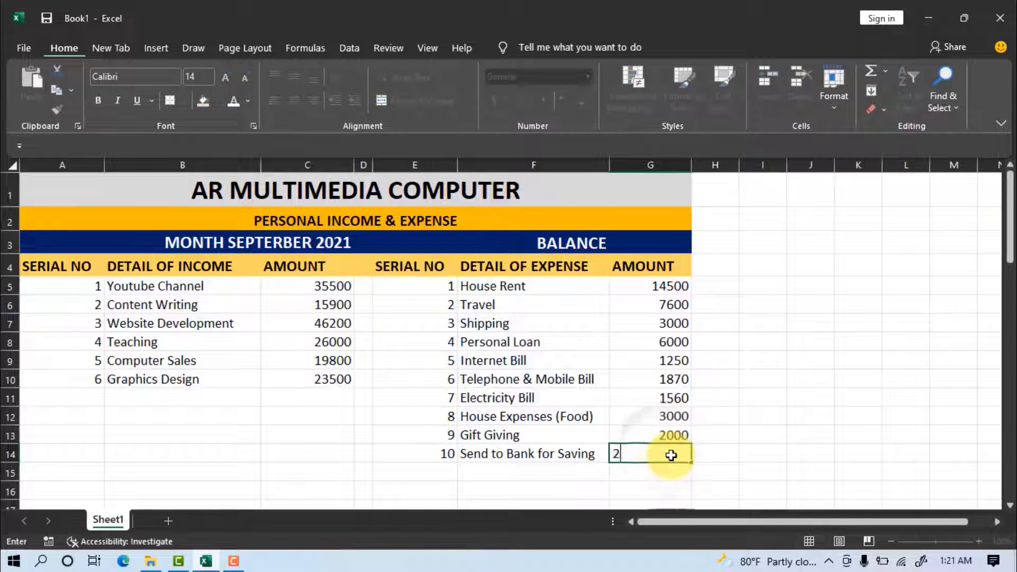
text(000)
- Enter the eleventh expense record in row 15: serial number 11, Health Expenses, amount 6500
click(445, 471)
text(11)
click(509, 474)
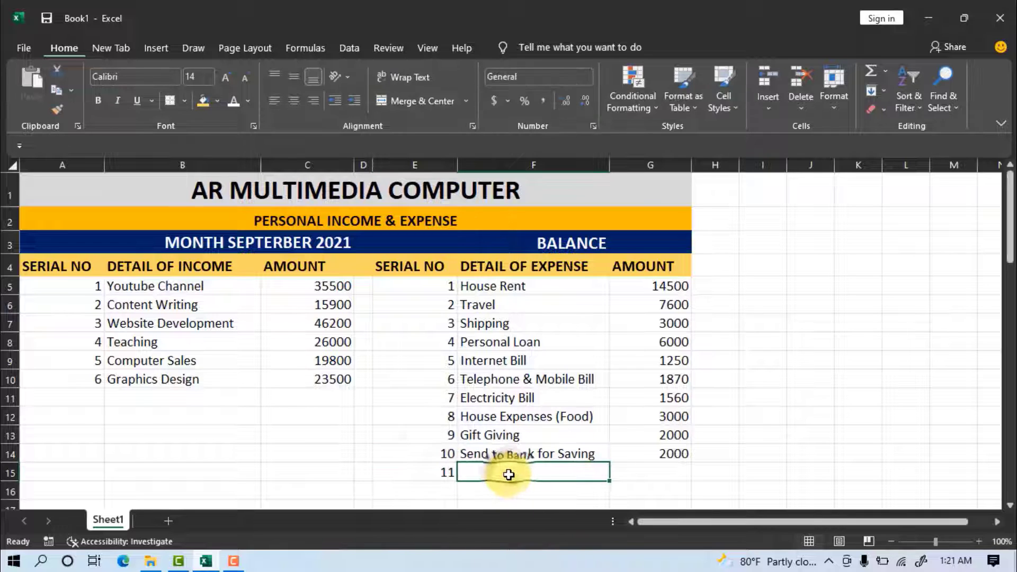
text(Health Expenses)
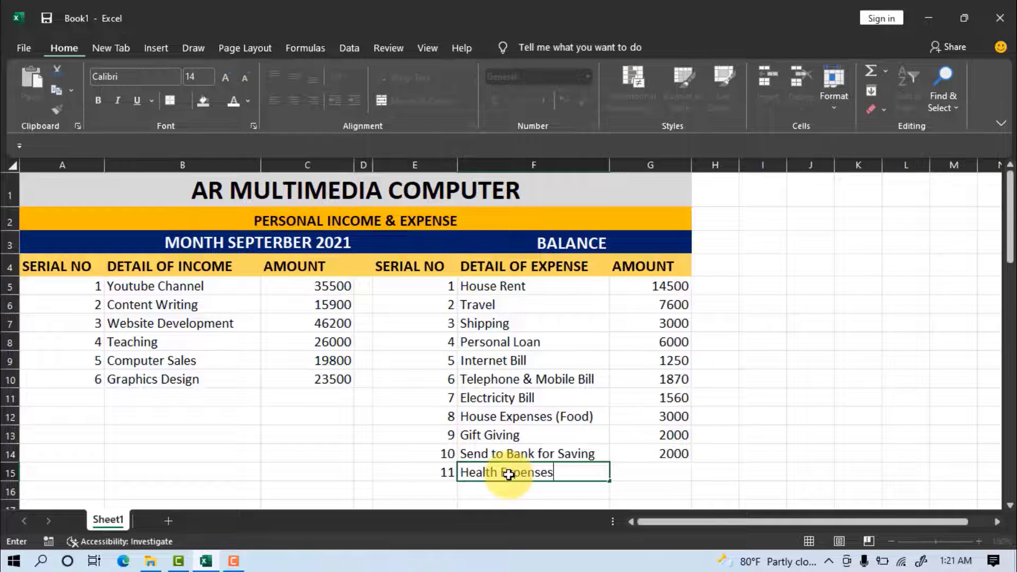
click(645, 470)
text(6500)
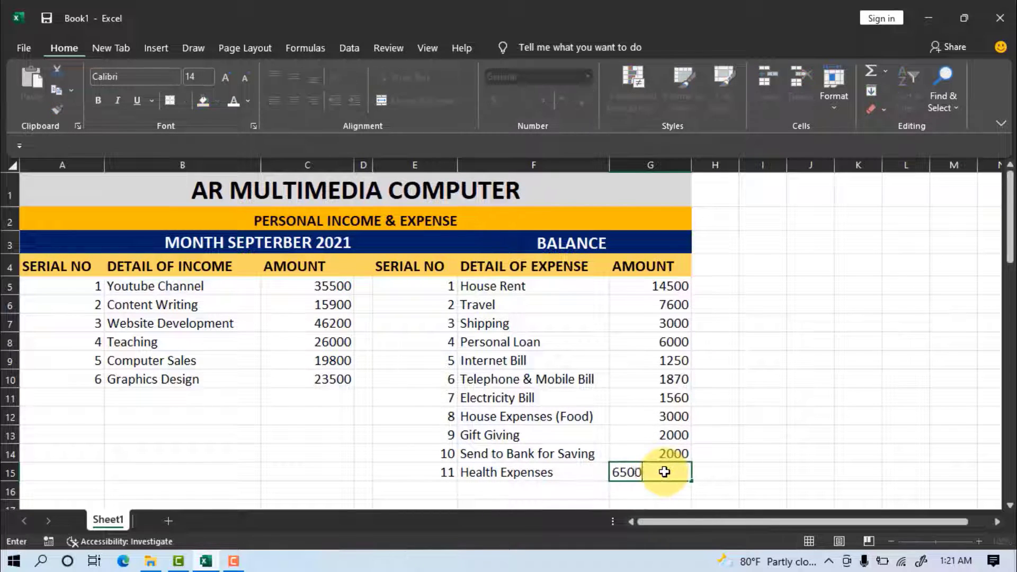
- Enter the twelfth expense record in row 16: serial number 12, Entertainment, amount 10000
click(445, 489)
text(12)
click(492, 492)
text(Entertainment)
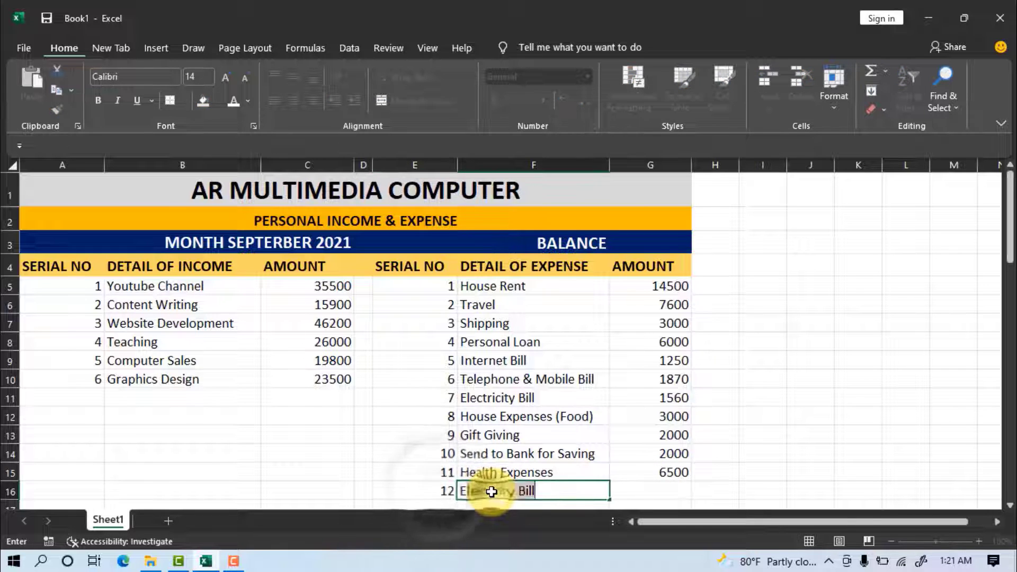
click(665, 486)
text(10000)
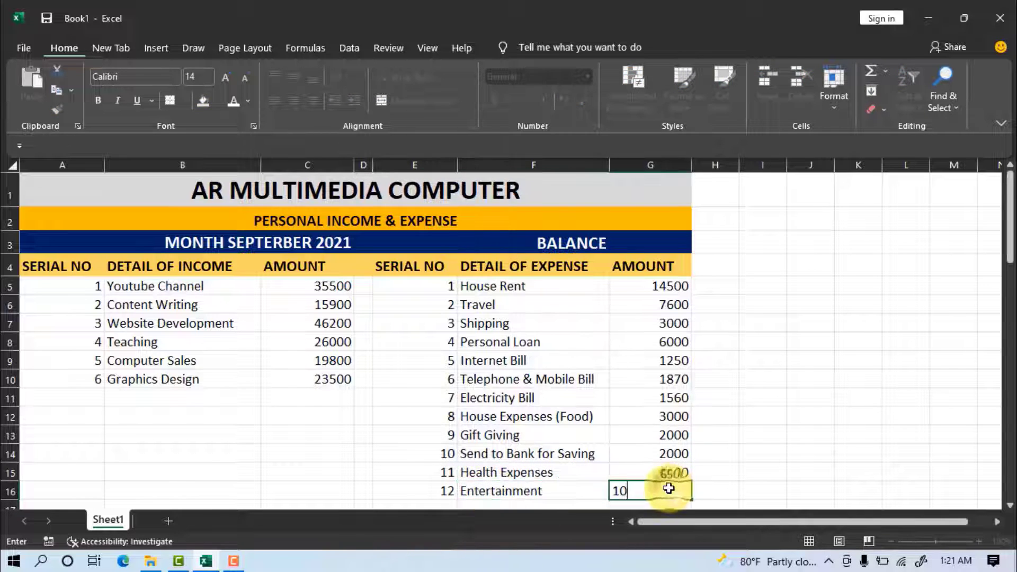
- Enter the thirteenth expense record in row 17: serial number 13, Stafe Salary, amount 26000
scroll(529, 450, down, 1)
click(438, 420)
text(13)
click(505, 420)
text(Stafe Salary)
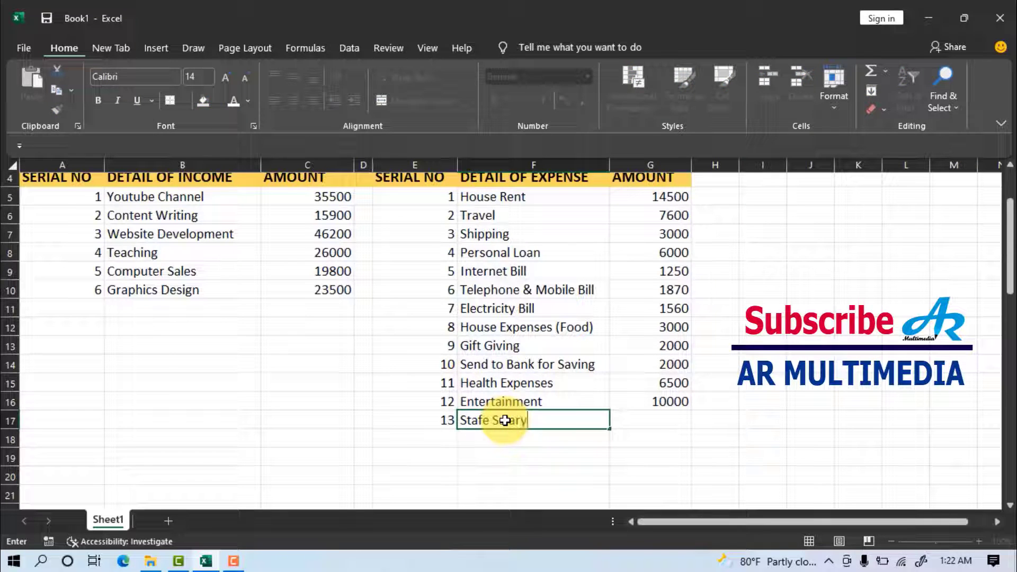
click(643, 420)
text(26000)
click(682, 454)
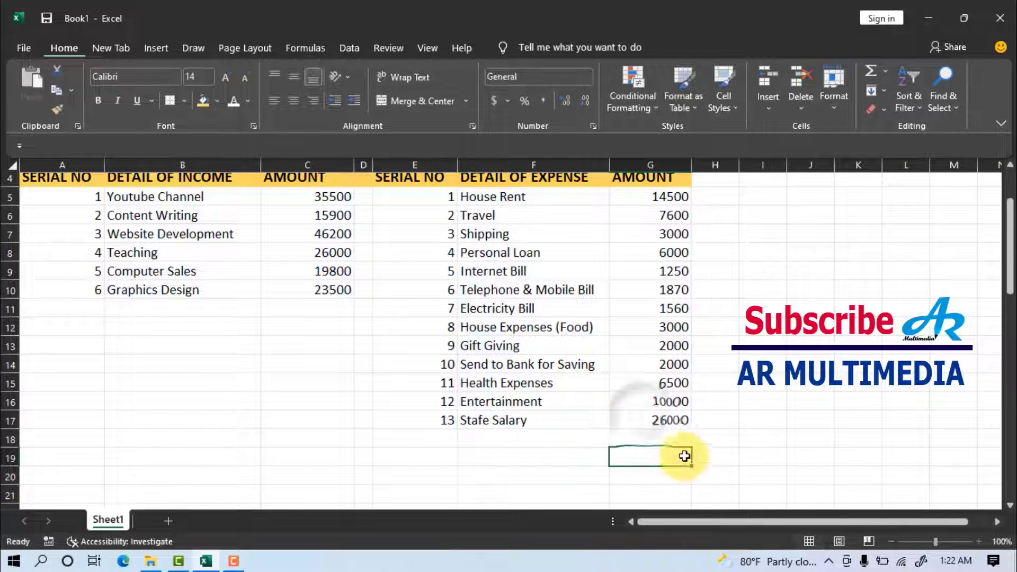
- Format cells A18 to G18 as a totals row with a light gold fill, bold text and font size 16
click(85, 438)
drag(86, 438, 642, 438)
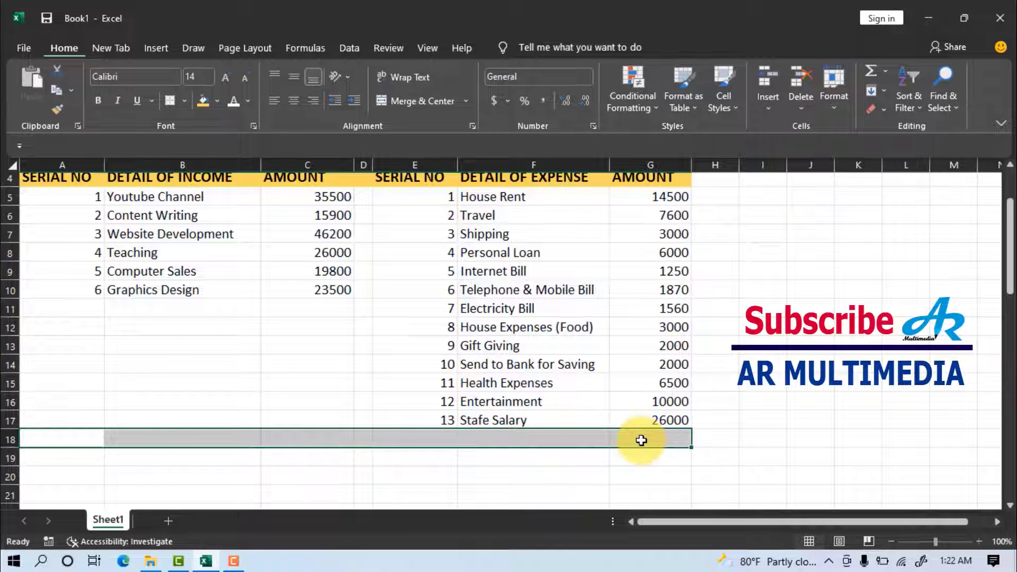
click(215, 100)
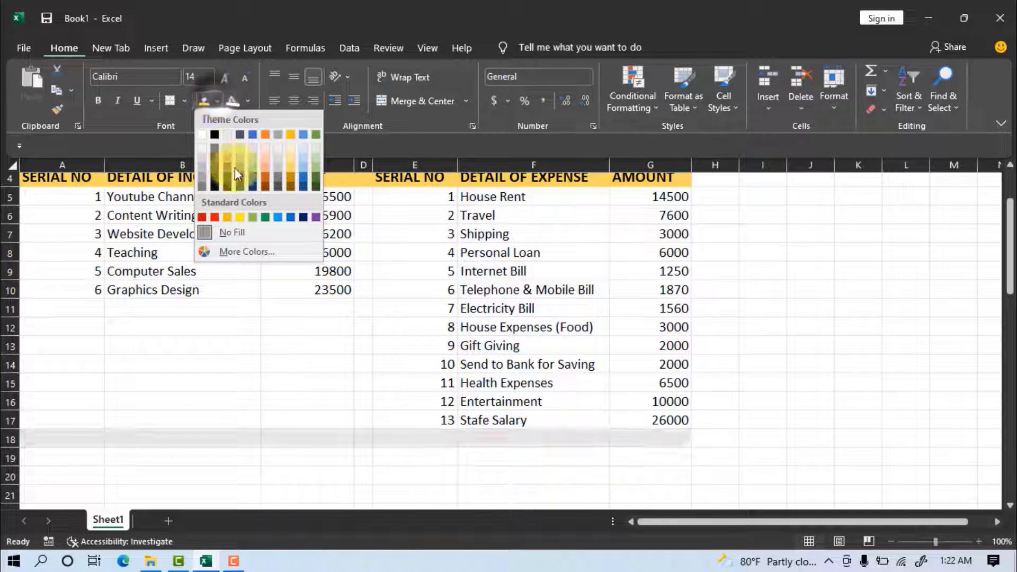
click(291, 165)
click(96, 101)
click(210, 76)
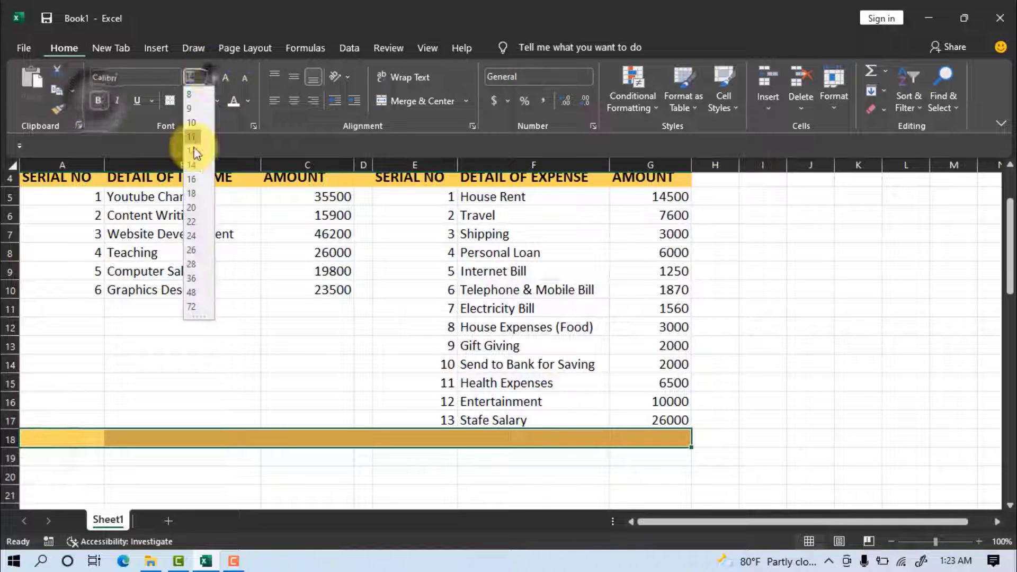
click(196, 159)
- Enter the label TOTAL INCOME in cell B18 and align it to the right
click(197, 439)
text(TOTAL INCOME)
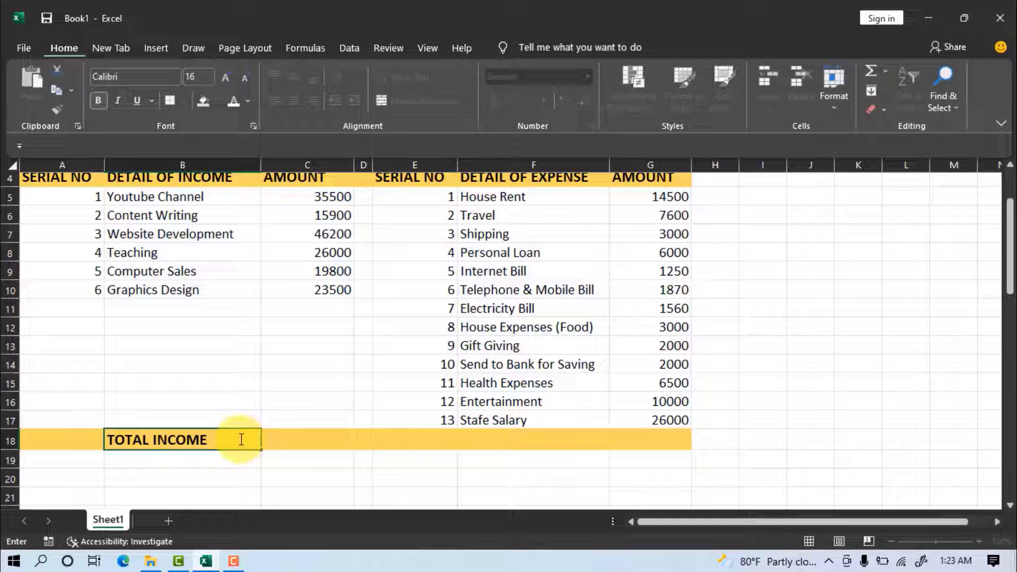
key(Tab)
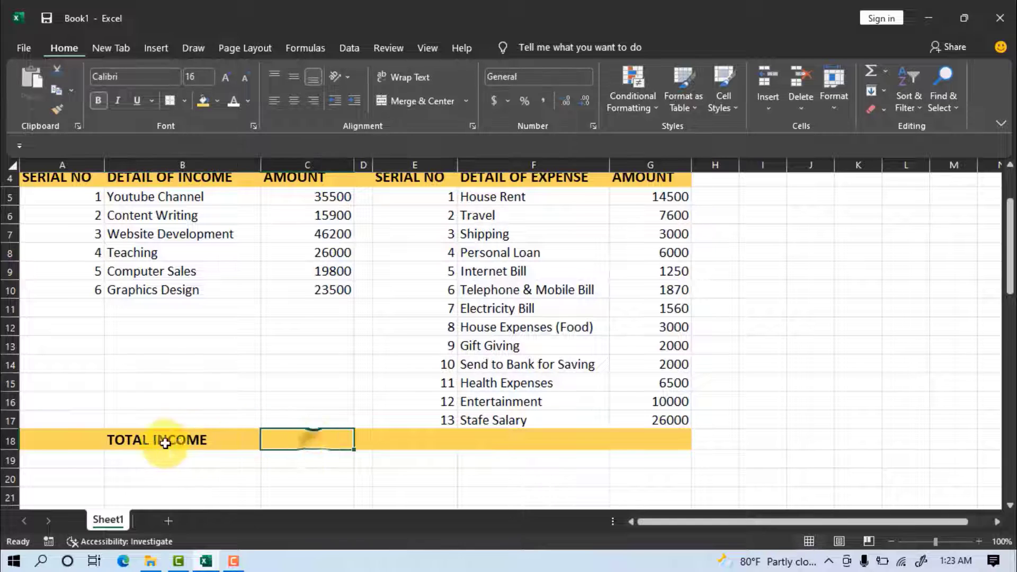
click(141, 439)
click(311, 100)
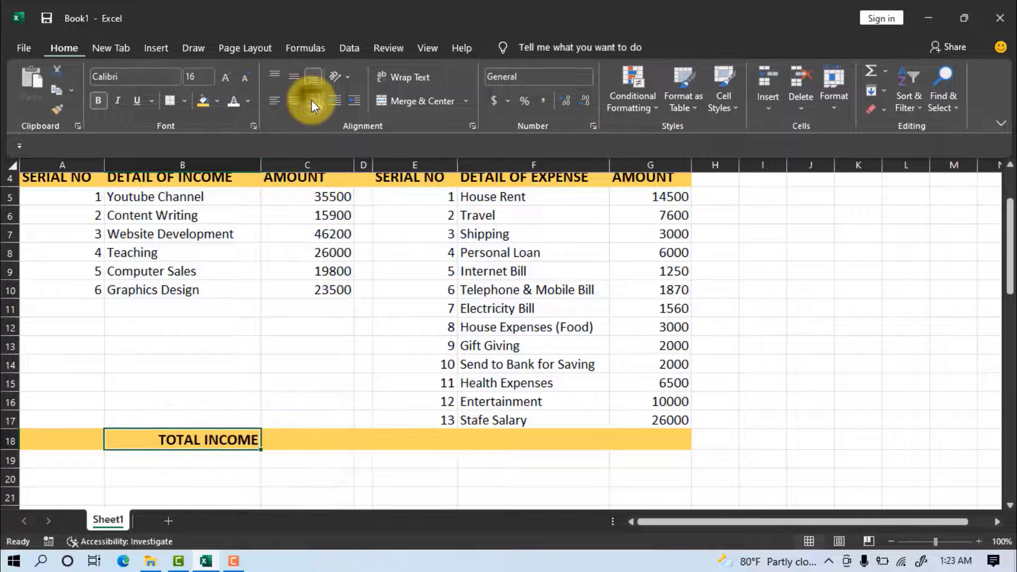
- Total the income amounts in cell C18 with the formula =sum(C5:C17)
click(308, 440)
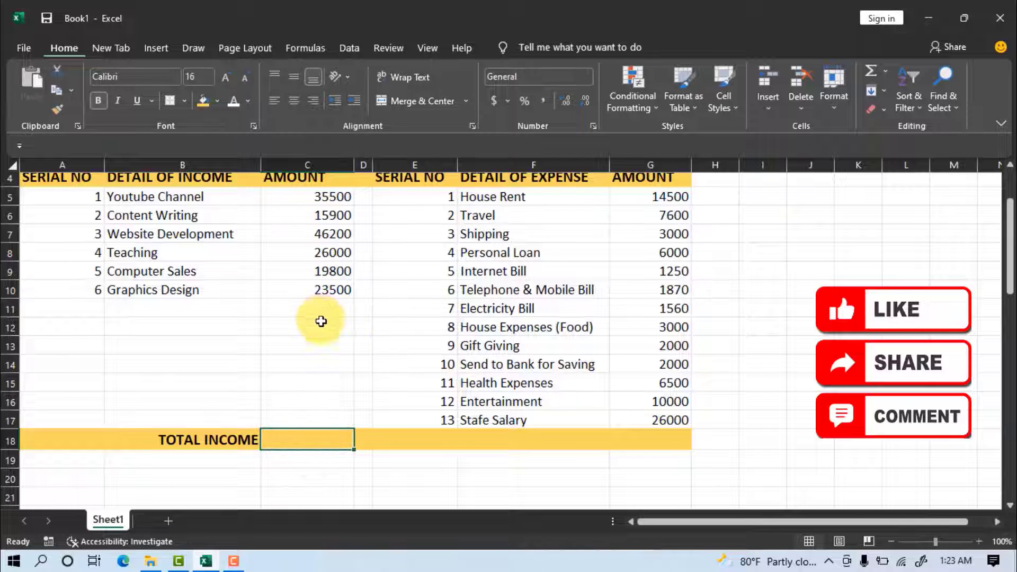
scroll(799, 363, up, 1)
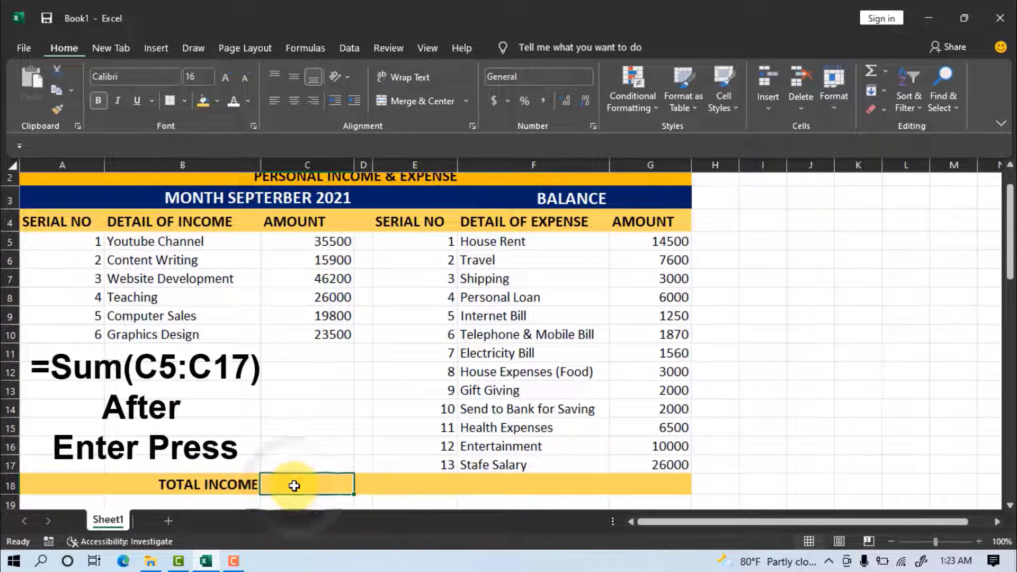
text(=sum)
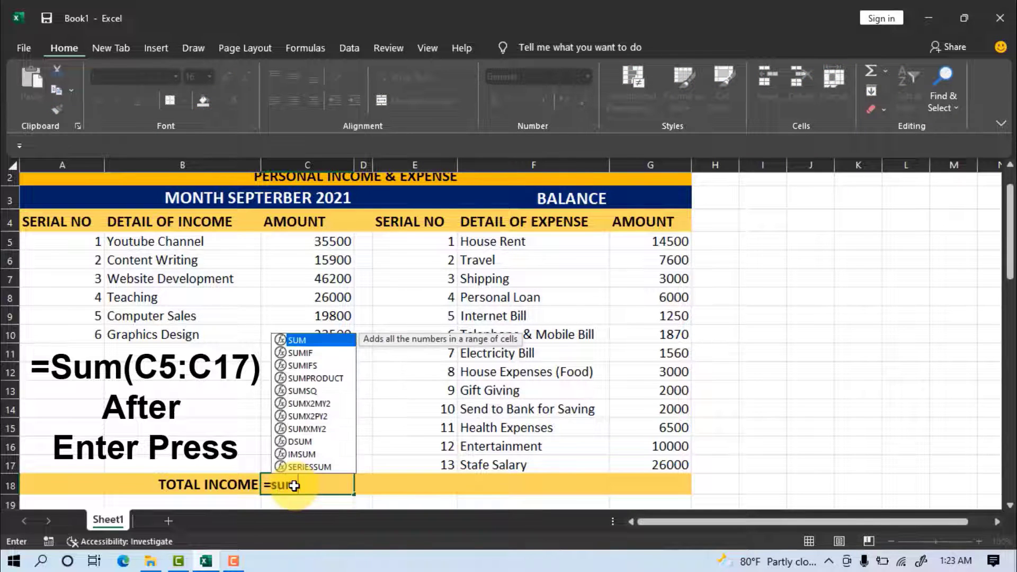
text(()
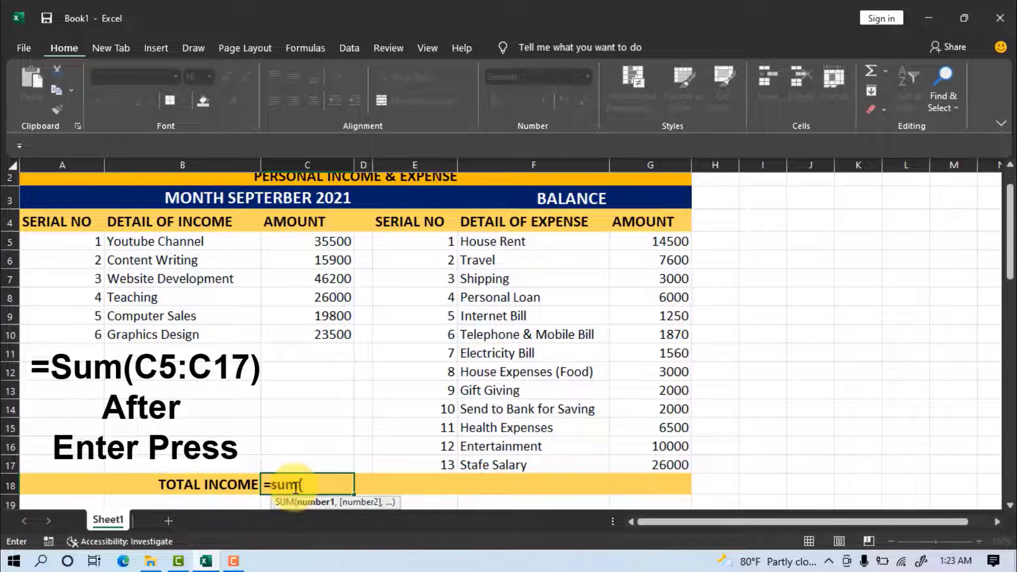
click(326, 245)
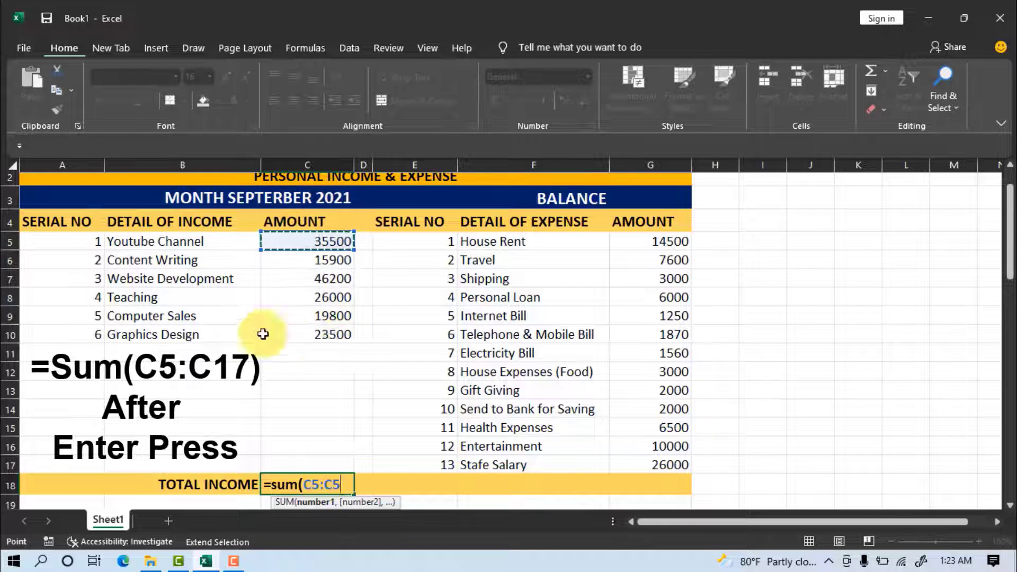
drag(321, 465, 326, 466)
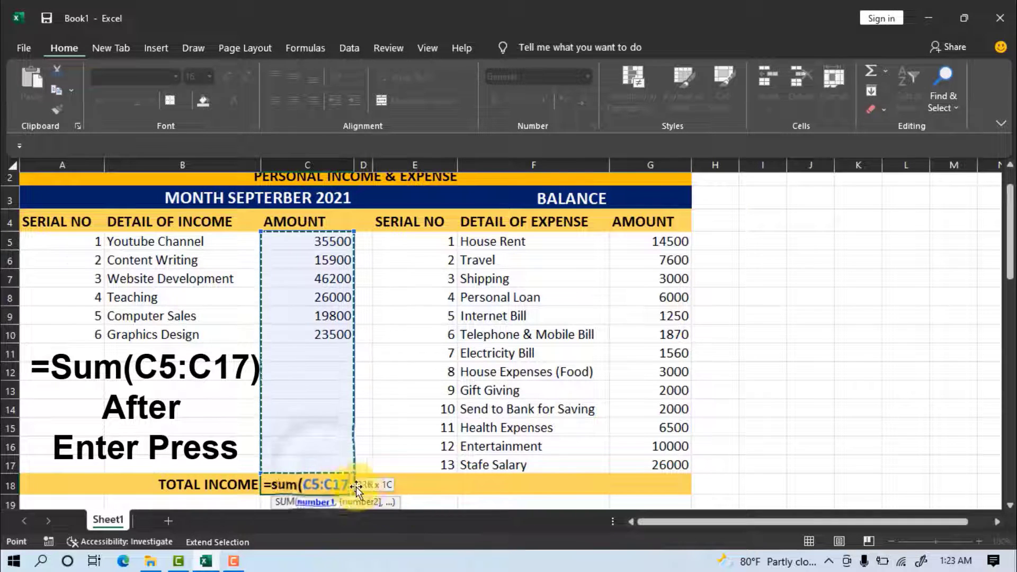
text())
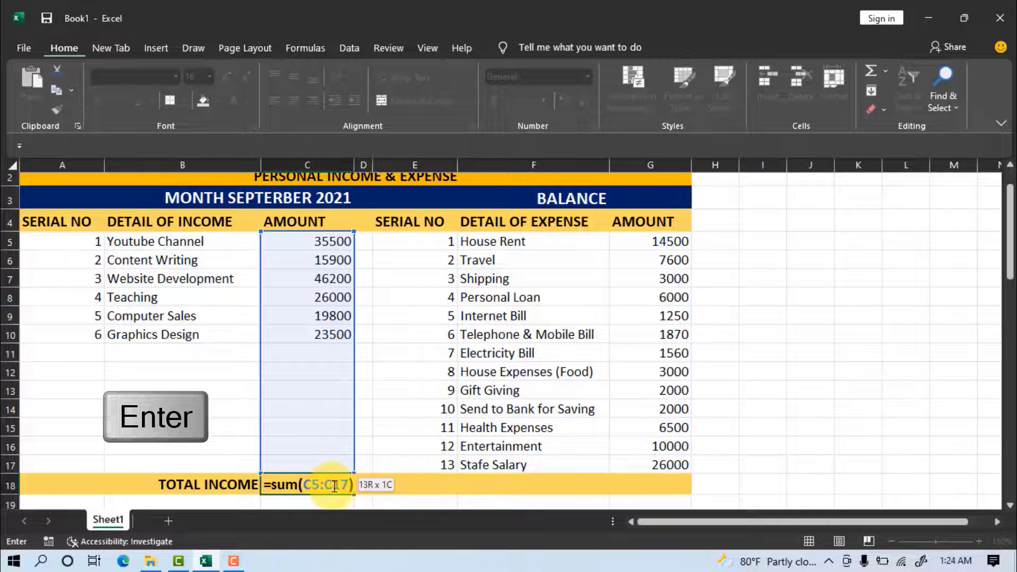
key(Return)
click(321, 471)
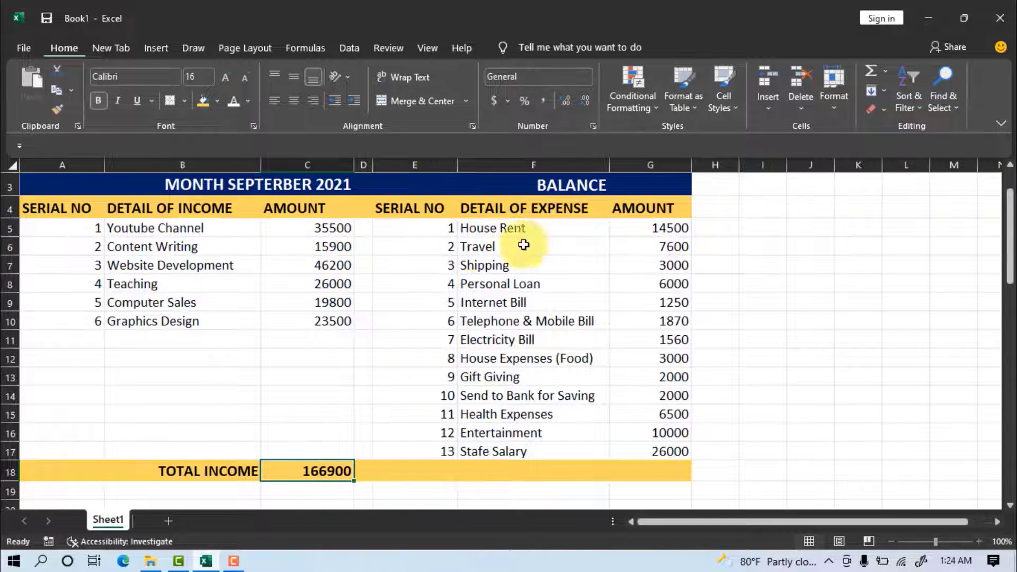
- Enter the label TOTAL EXPENCES in cell F18
click(527, 478)
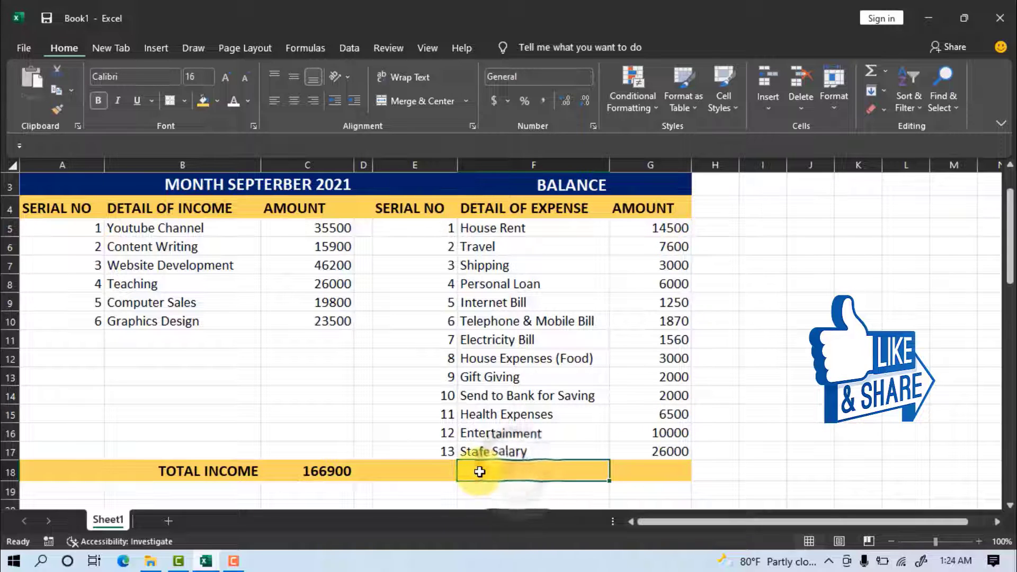
text(TOTA)
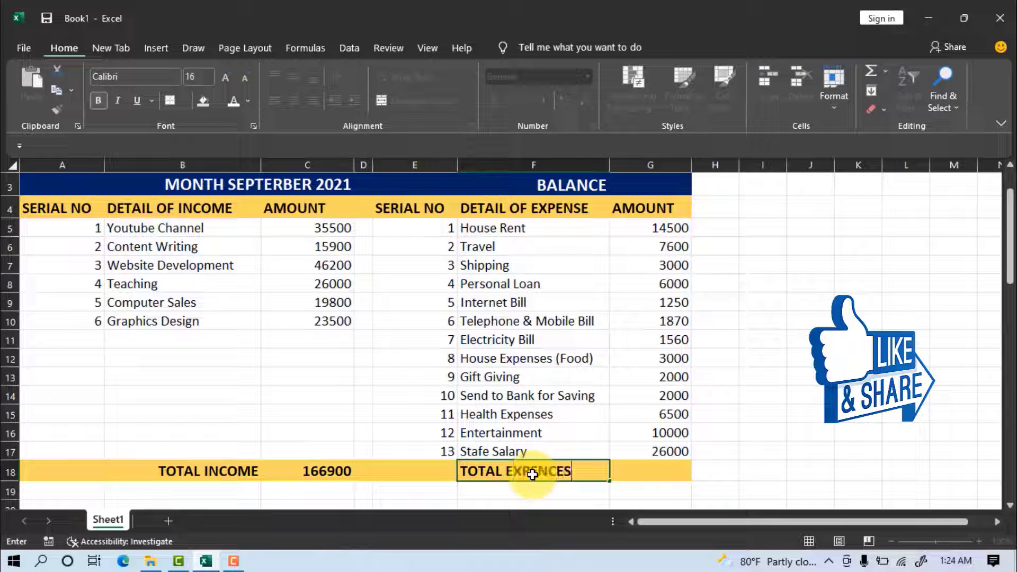
text(L EXPENCES)
- Total the expense amounts in cell G18 with the formula =sum(G5:G17)
click(662, 473)
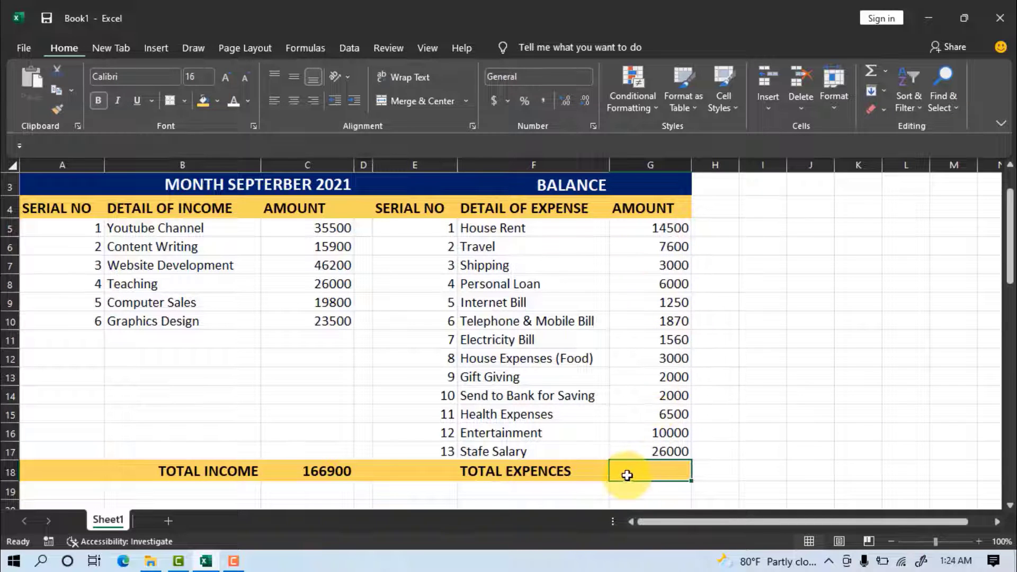
text(=sum)
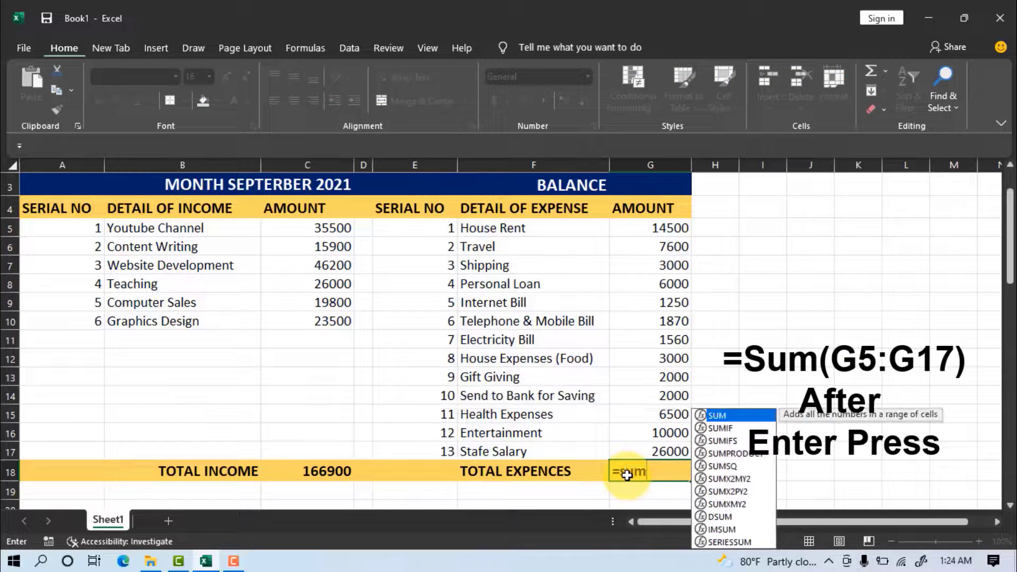
text(()
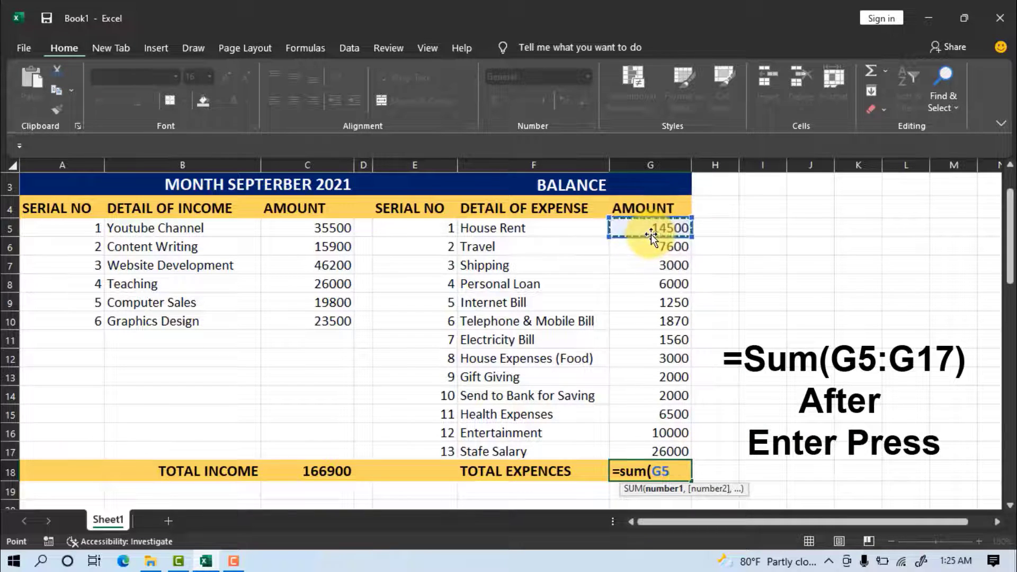
key(F8)
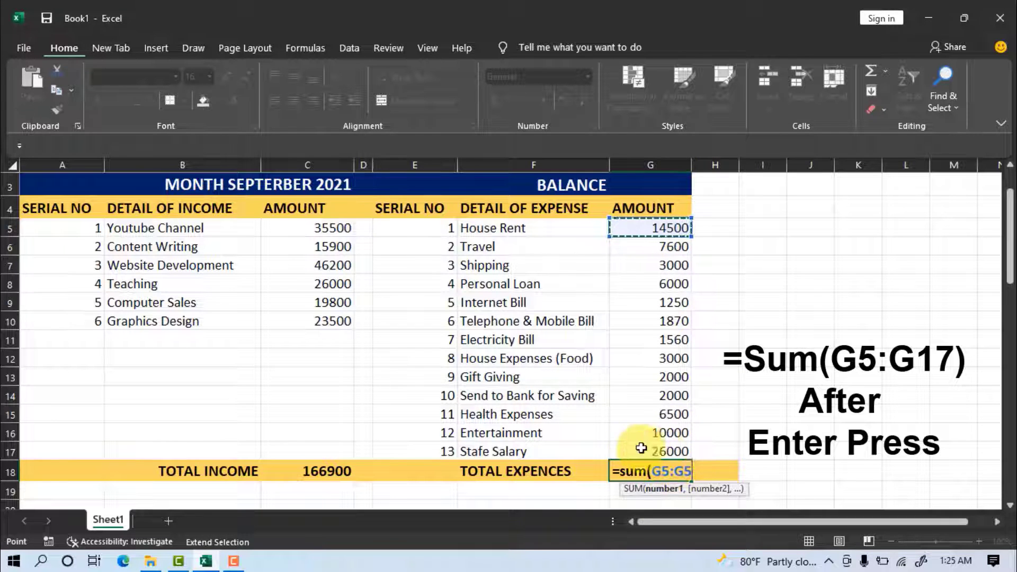
click(671, 451)
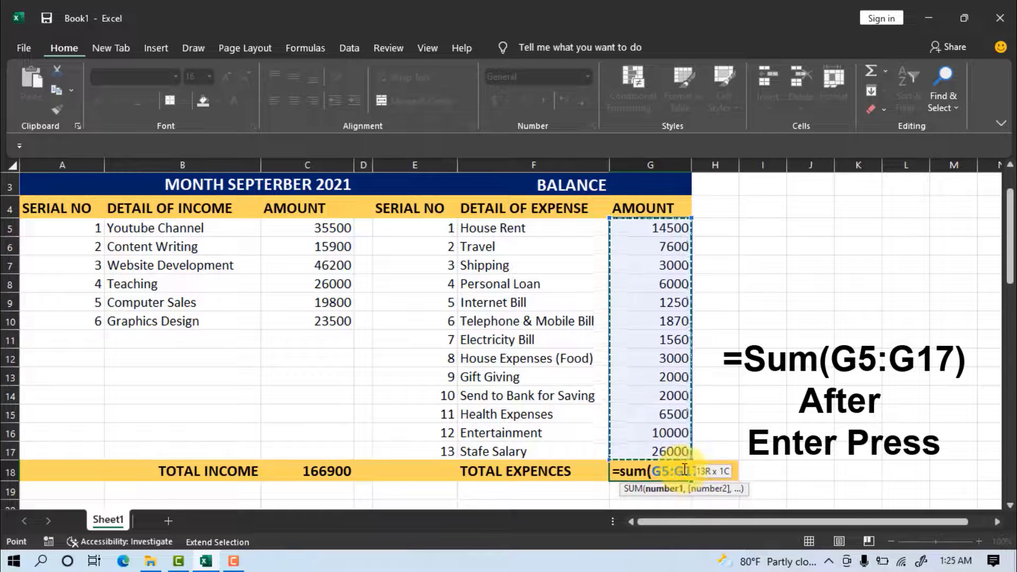
text())
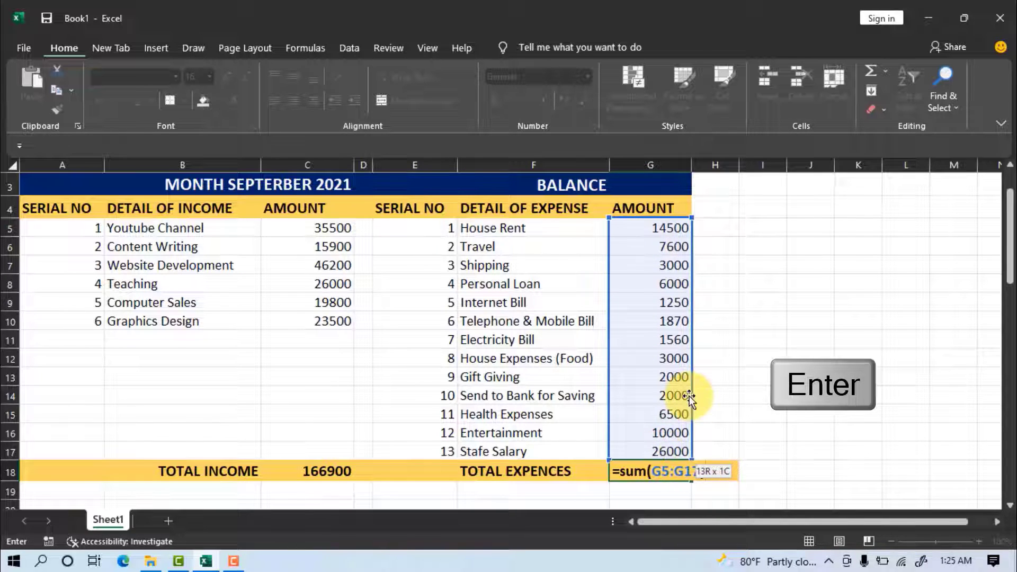
key(Return)
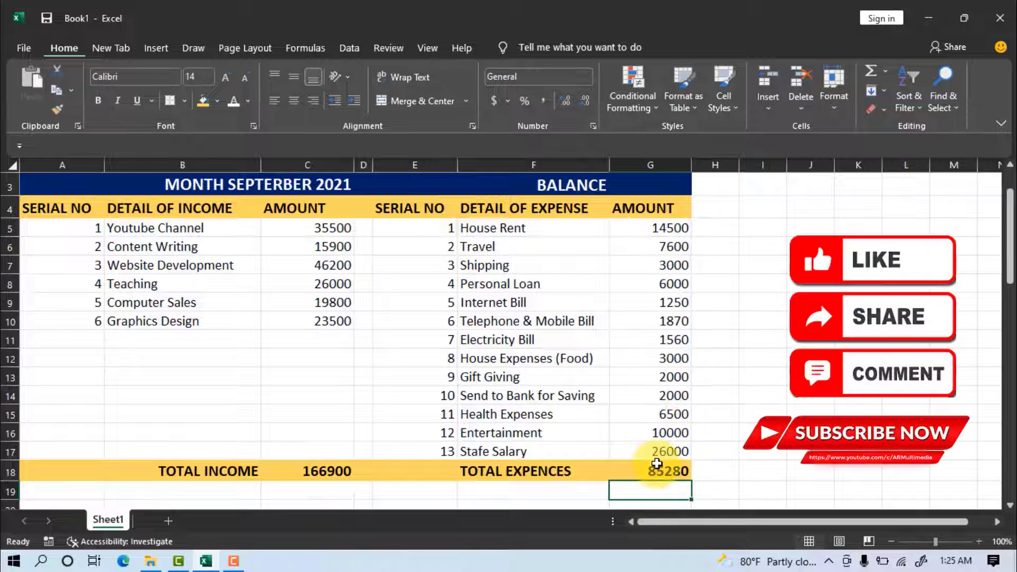
- Calculate the balance in cell G3 by subtracting total expenses from total income with =C18-G18
scroll(683, 468, up, 1)
scroll(686, 466, down, 1)
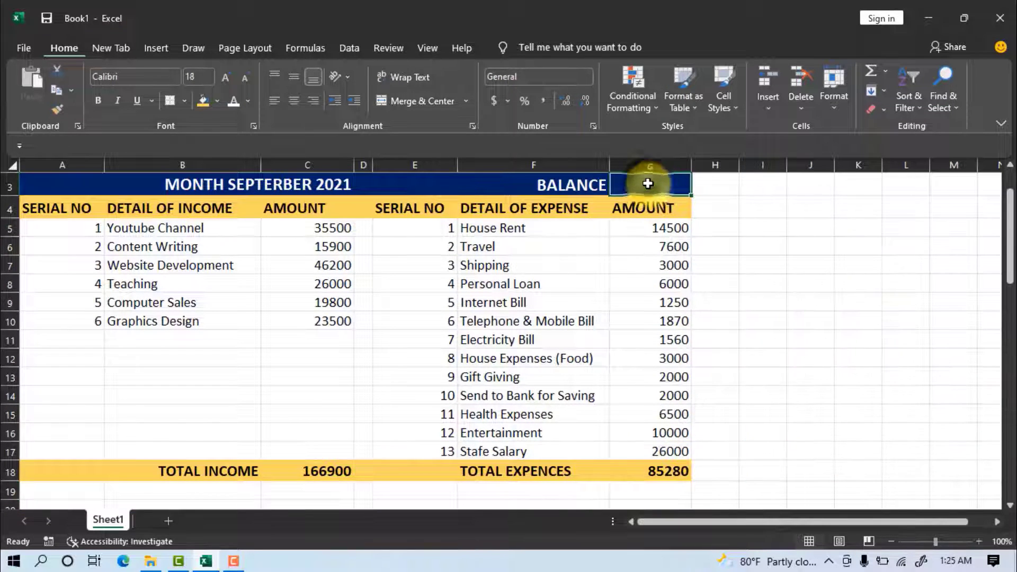
text(=)
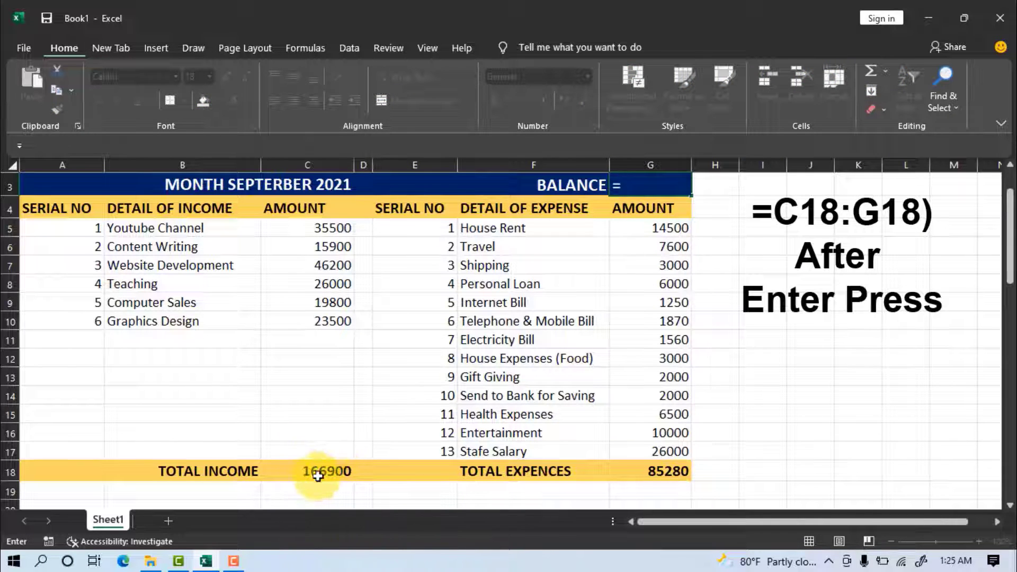
click(640, 186)
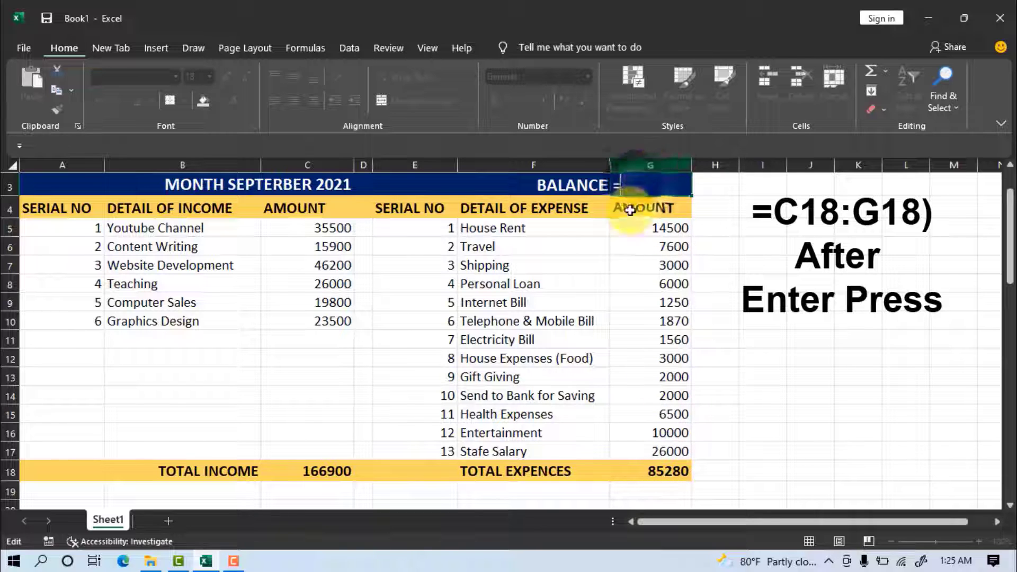
click(318, 474)
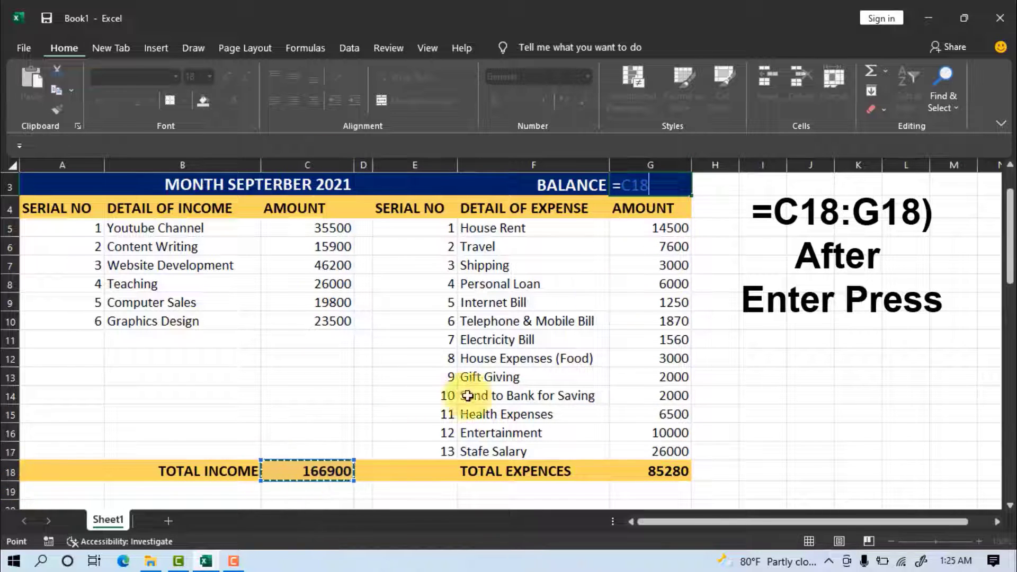
text(-)
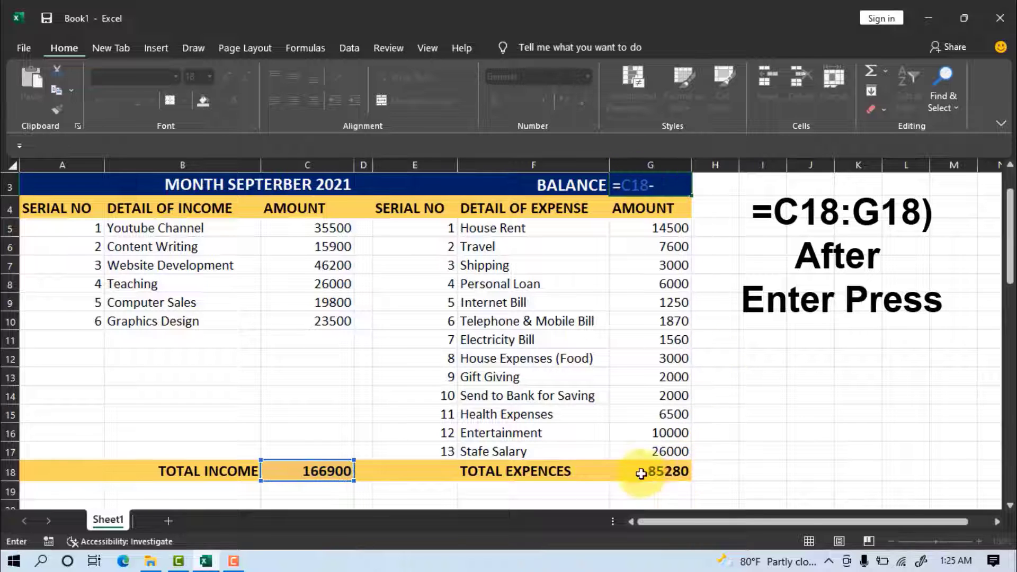
click(660, 468)
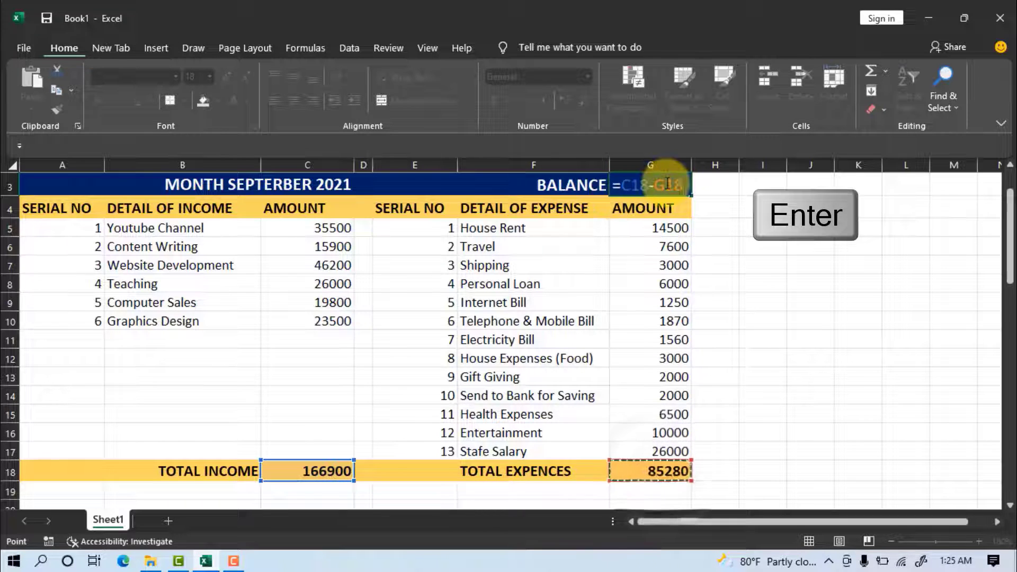
key(Return)
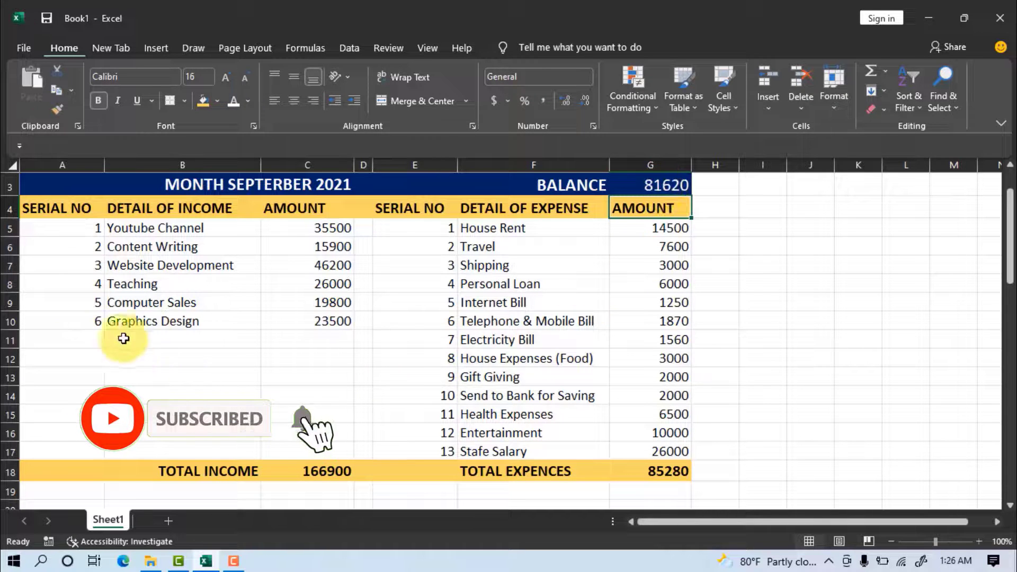
- Add income record 7 in row 11 with the detail Business Card Design and an amount of 7800
click(95, 337)
text(7)
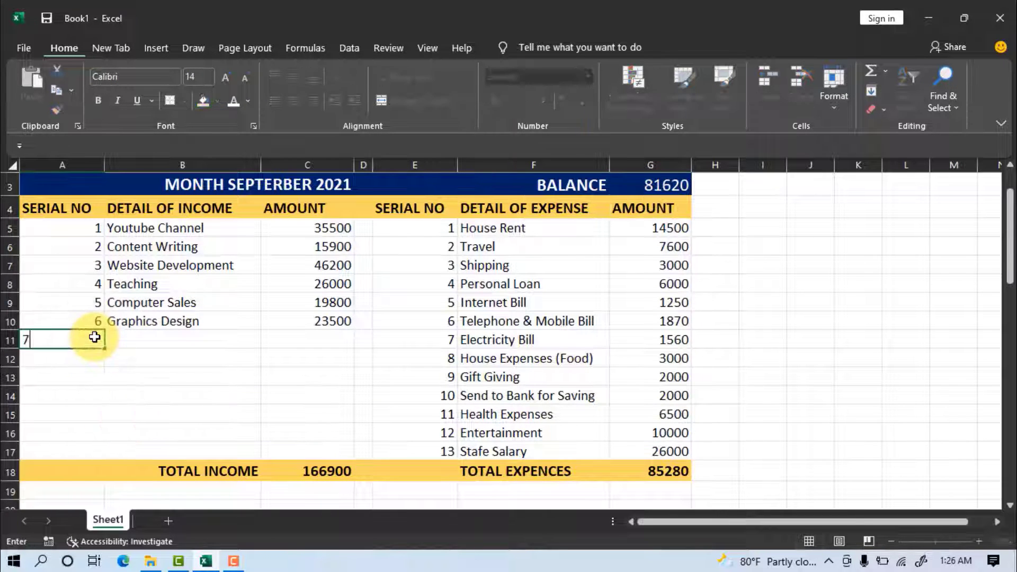
click(163, 338)
text(Bus)
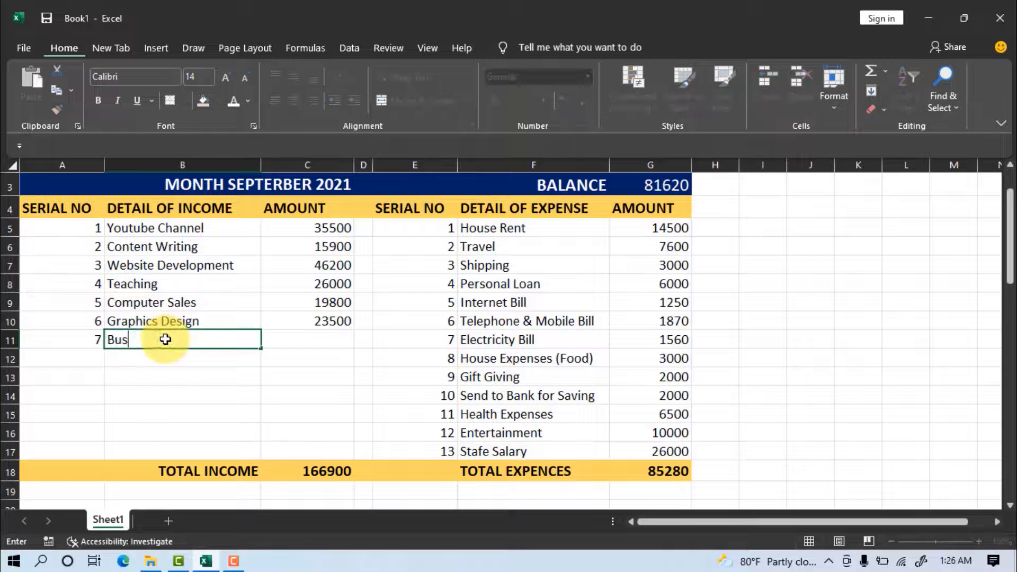
text(iness Card Design)
click(320, 339)
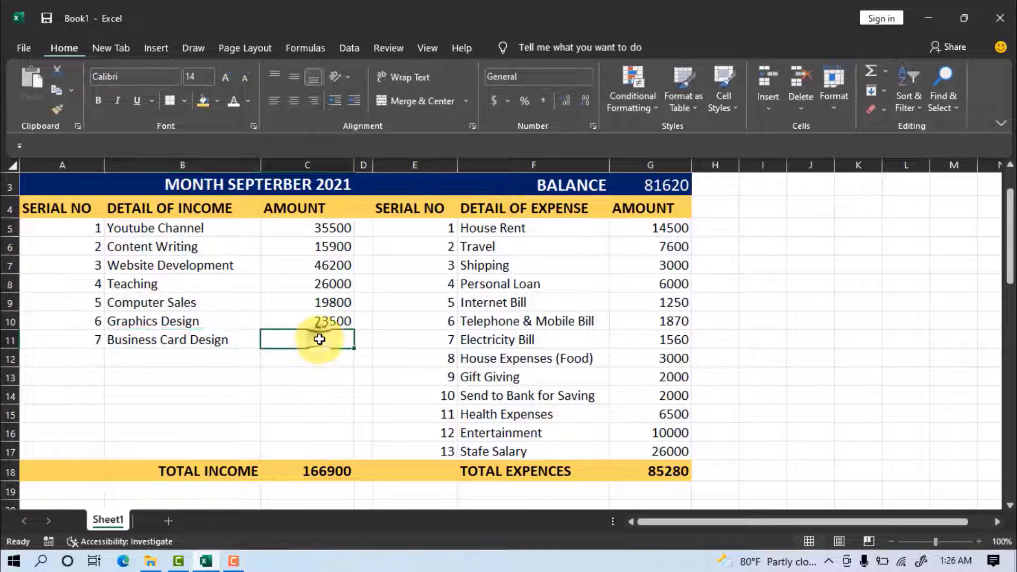
text(7800)
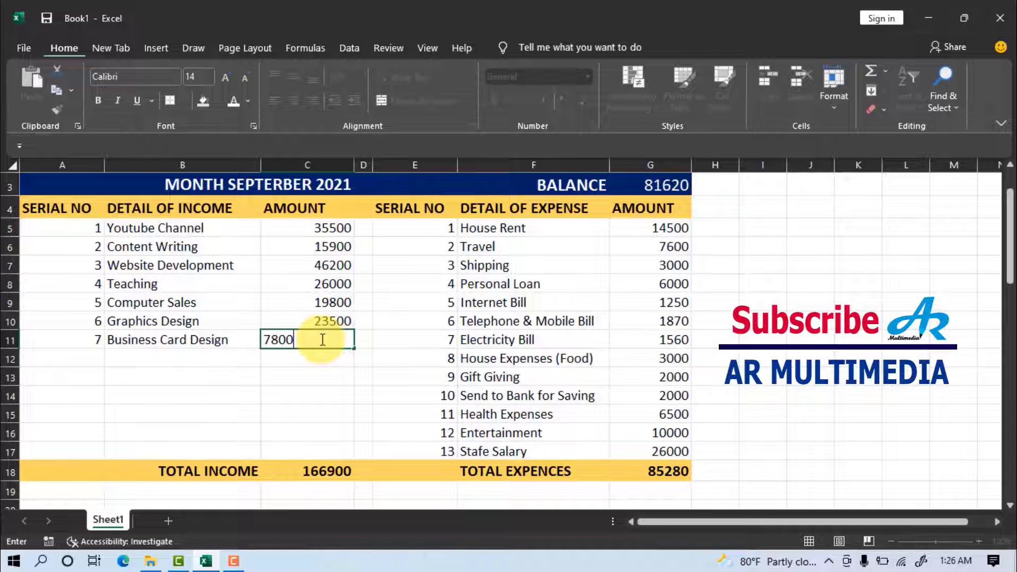
click(324, 374)
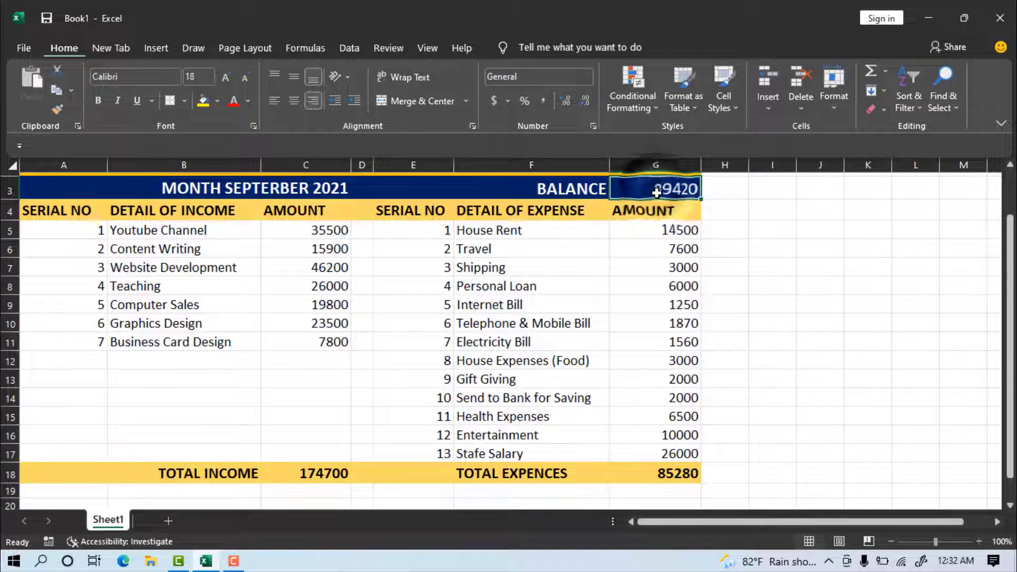
- Apply outline and inside borders to the income table in cells A4:C18
scroll(657, 194, down, 2)
scroll(656, 193, up, 2)
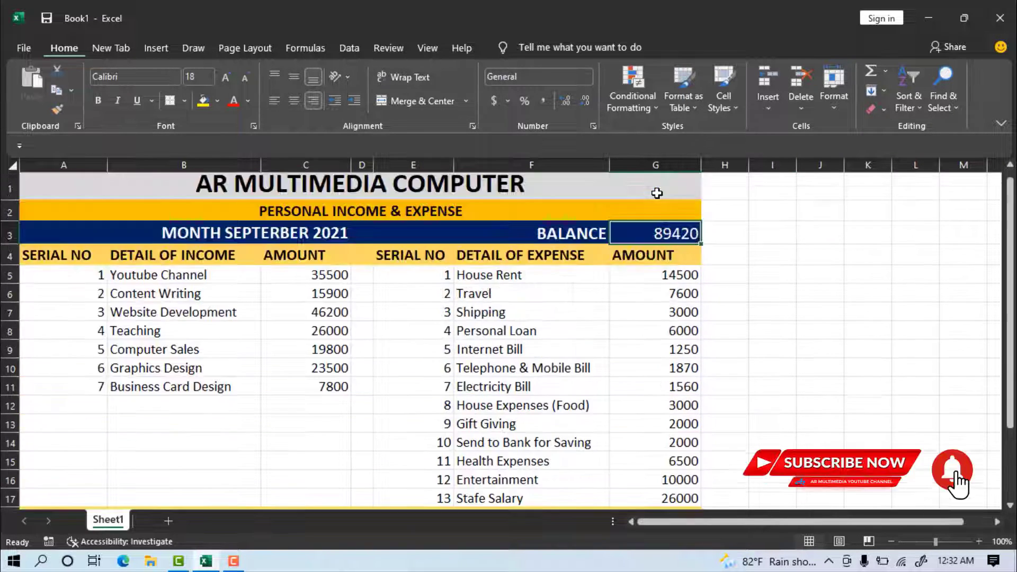
drag(32, 266, 311, 469)
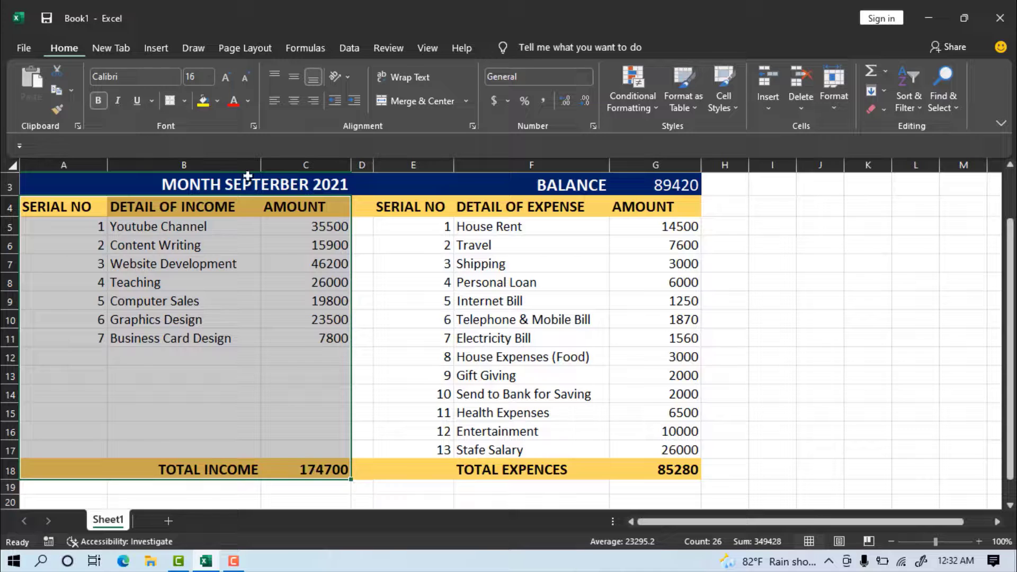
click(835, 104)
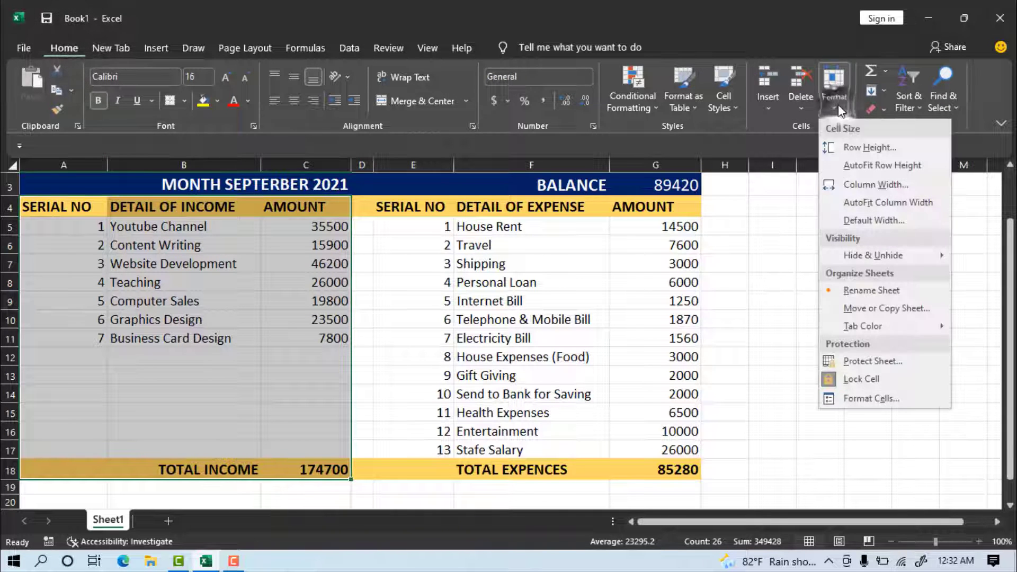
click(873, 399)
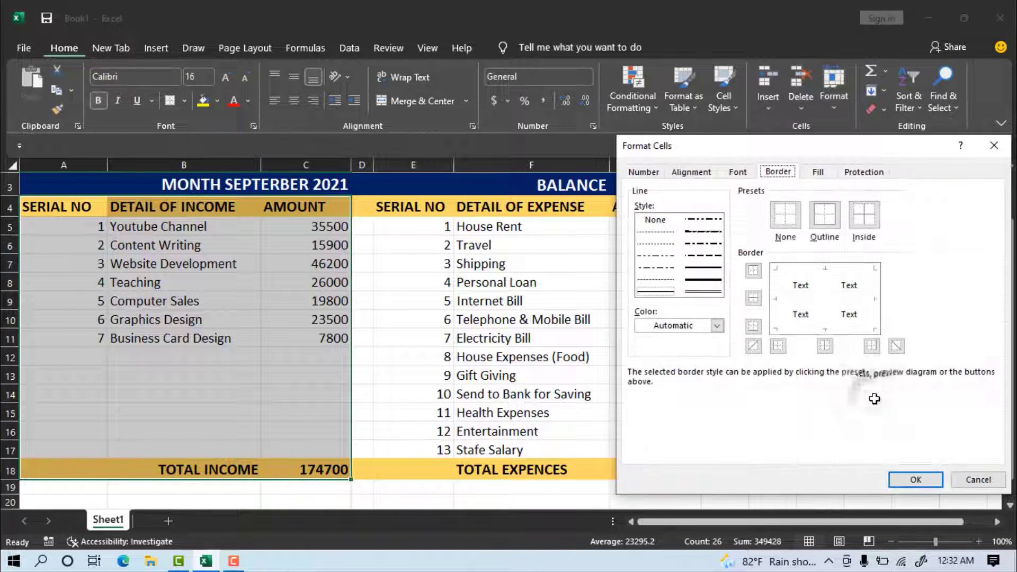
click(820, 215)
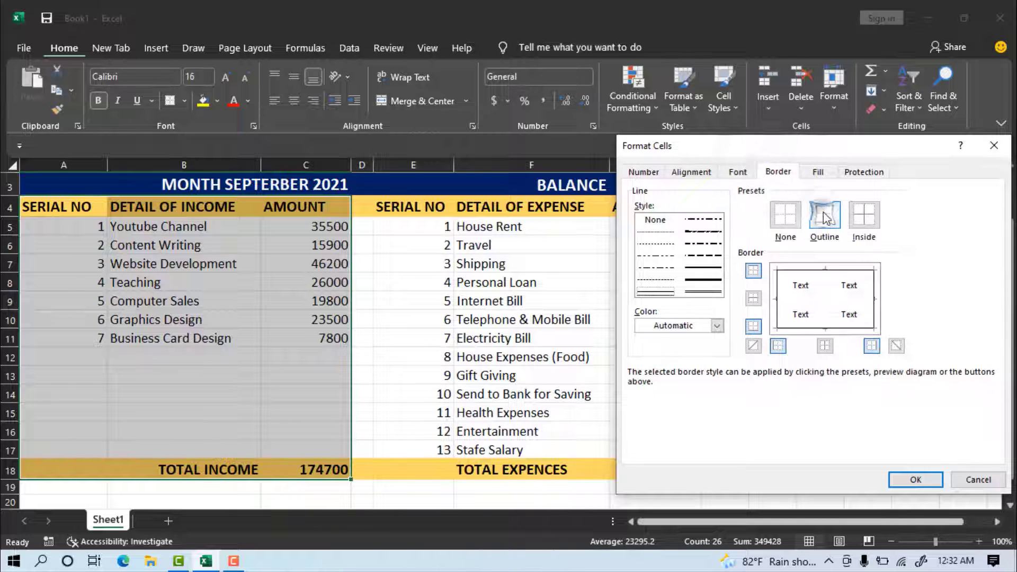
click(915, 479)
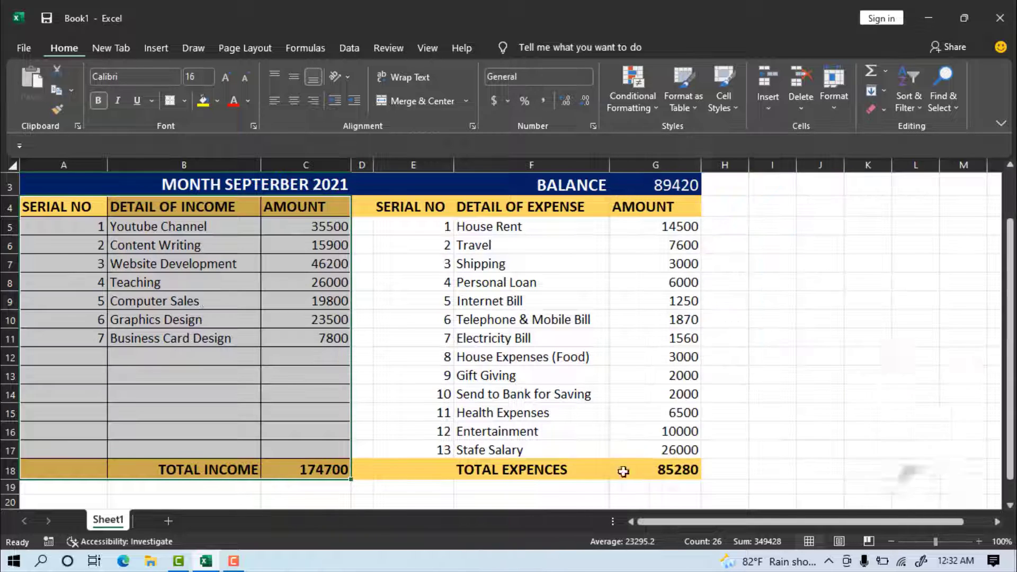
- Apply outline and inside borders to the expense table in cells E4:G18
drag(399, 209, 660, 468)
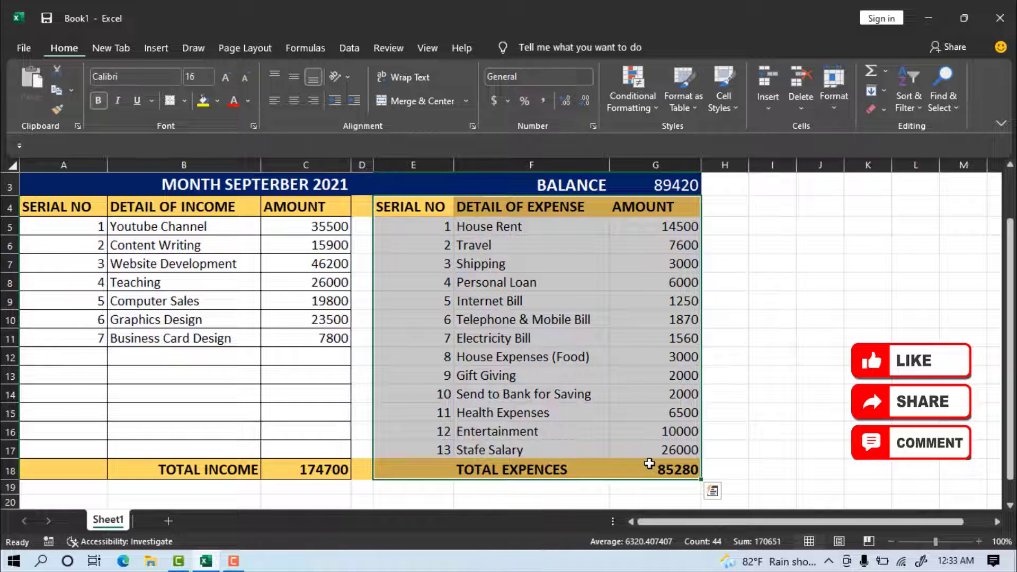
click(836, 103)
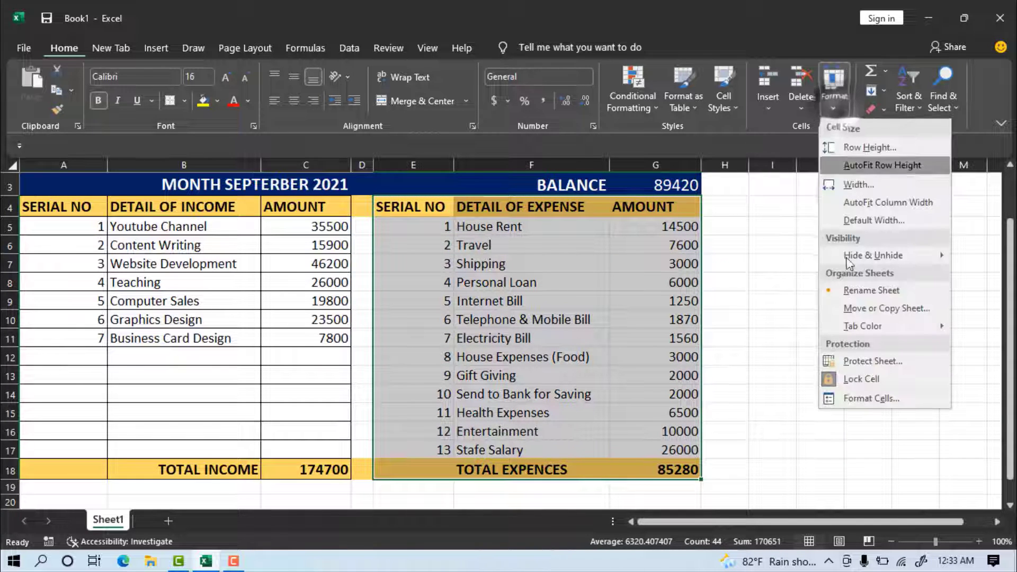
click(847, 397)
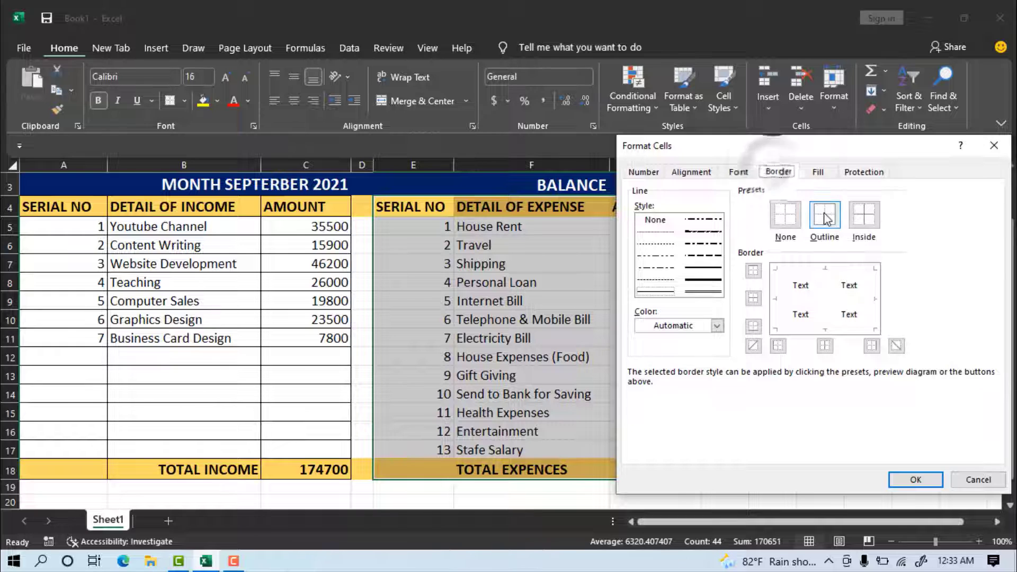
click(824, 218)
click(864, 215)
click(910, 480)
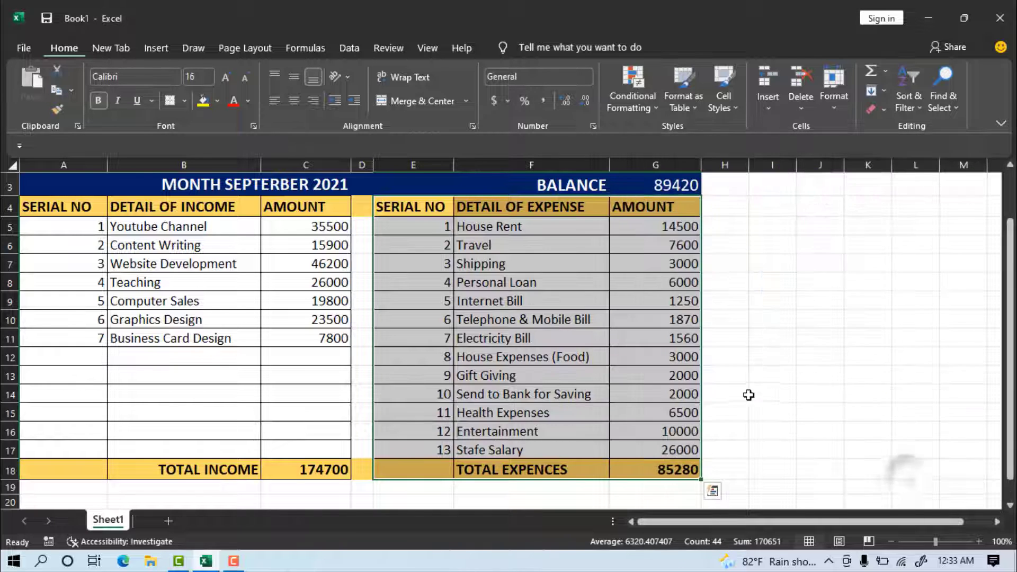
click(771, 356)
- Apply outline and inside borders to the two merged title rows, AR MULTIMEDIA COMPUTER and PERSONAL INCOME & EXPENSE
scroll(582, 339, up, 1)
click(79, 183)
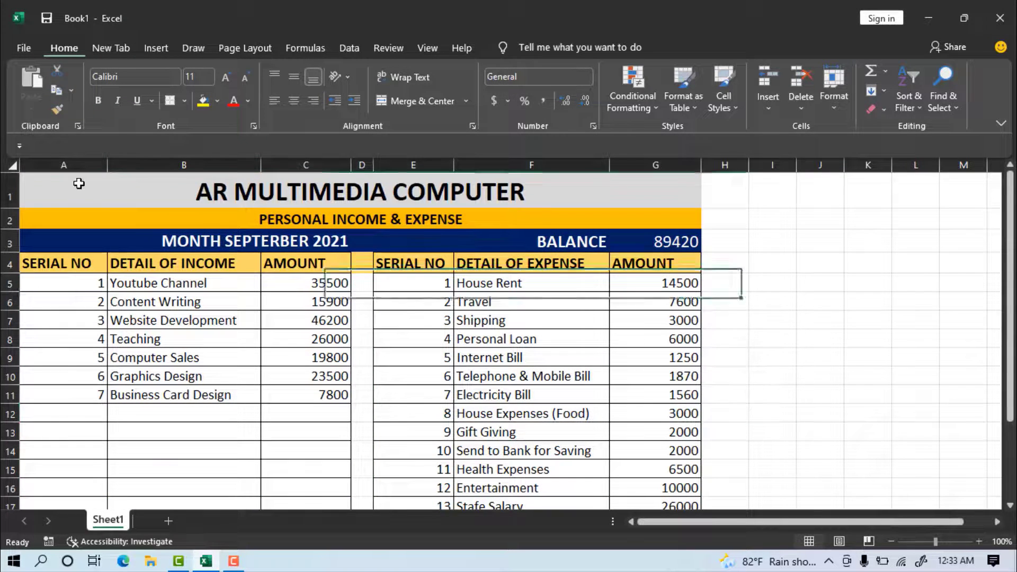
drag(79, 183, 334, 218)
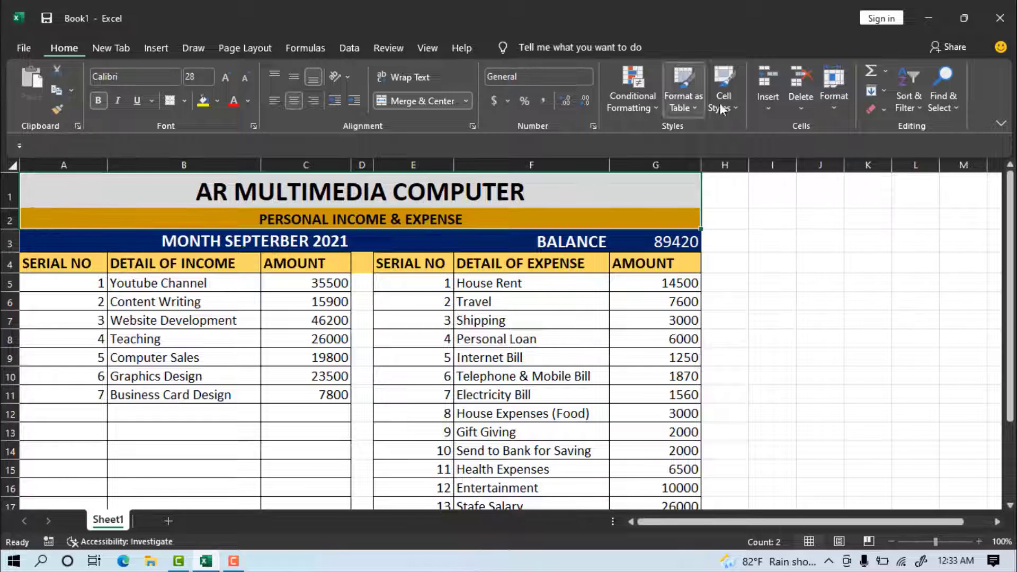
click(834, 98)
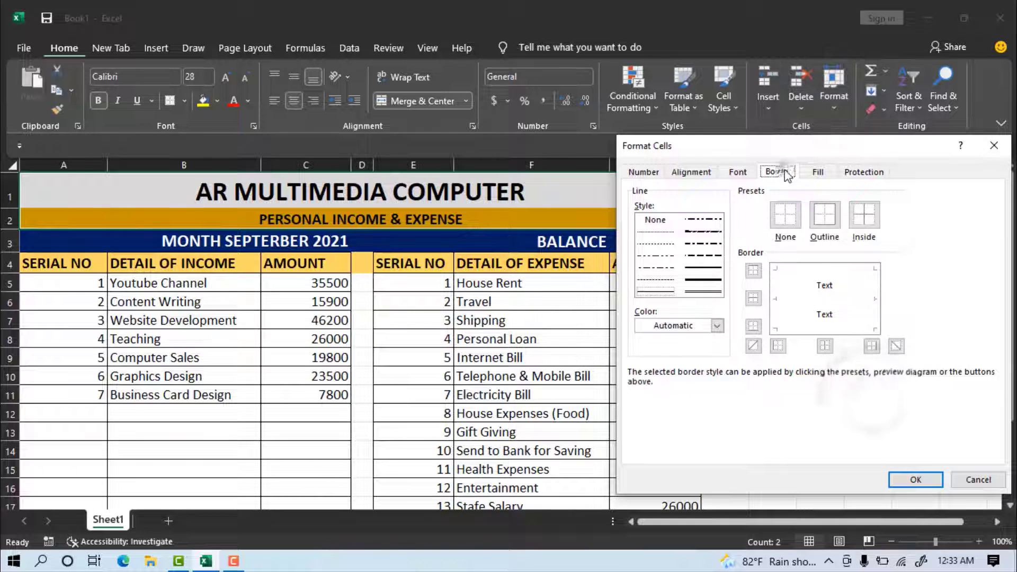
click(824, 215)
click(864, 216)
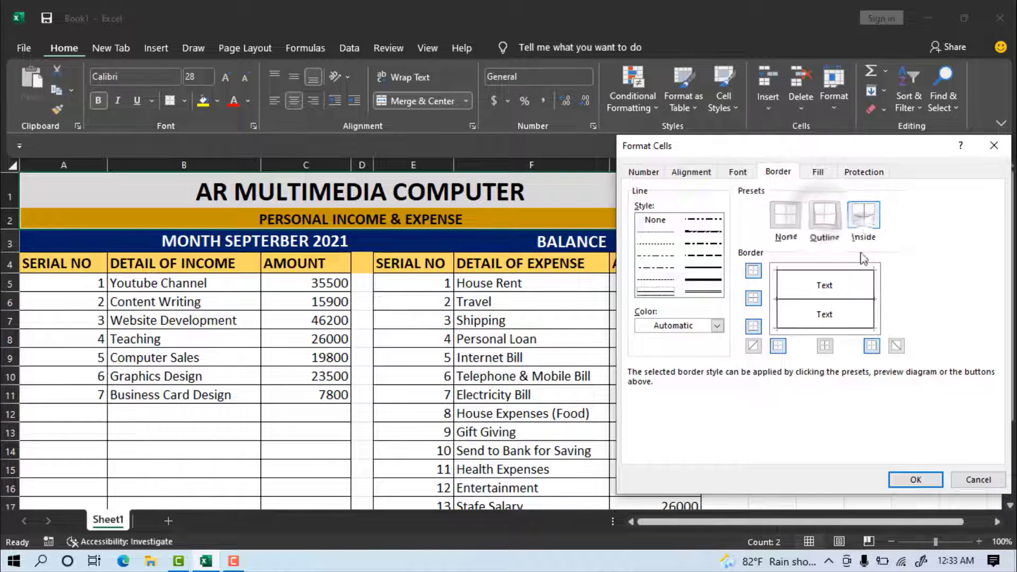
click(909, 479)
- Set the page orientation to Landscape and the paper size to A4
click(248, 46)
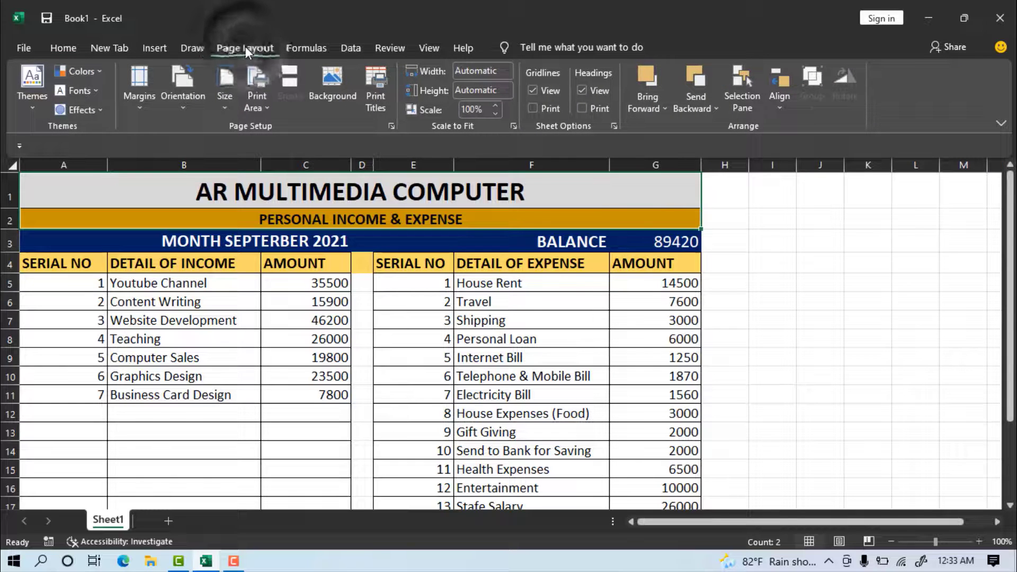
click(186, 104)
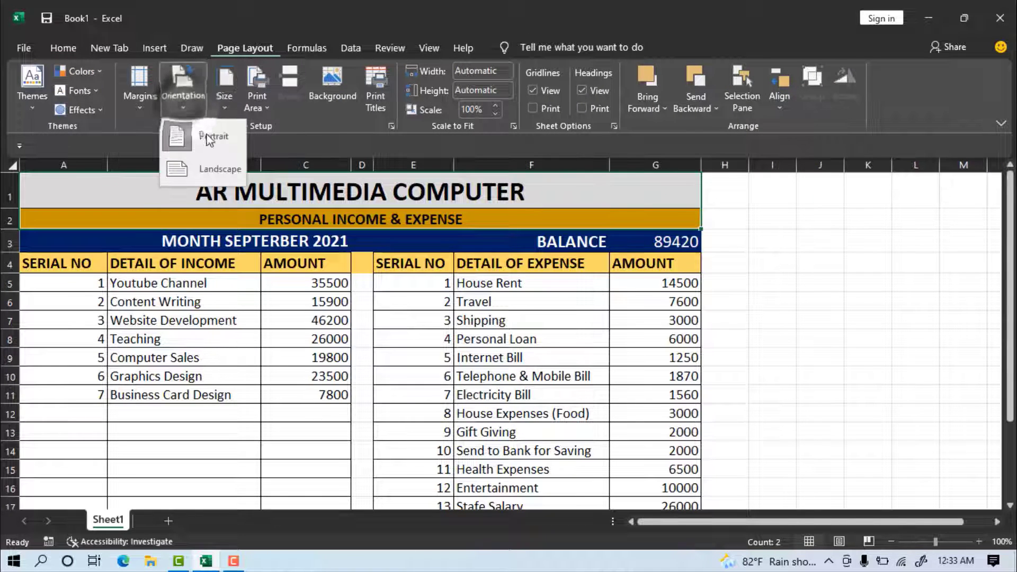
click(218, 171)
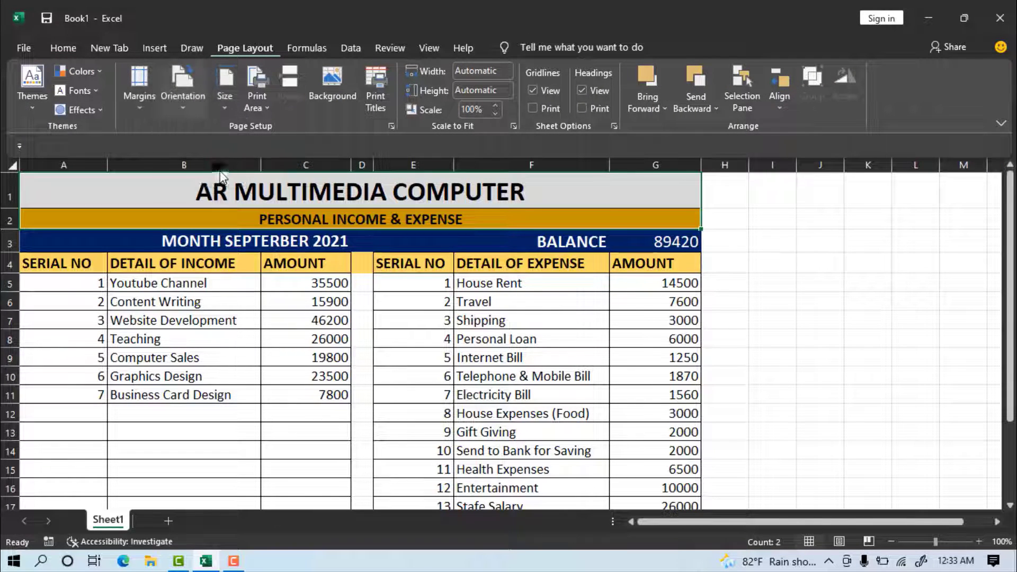
click(227, 107)
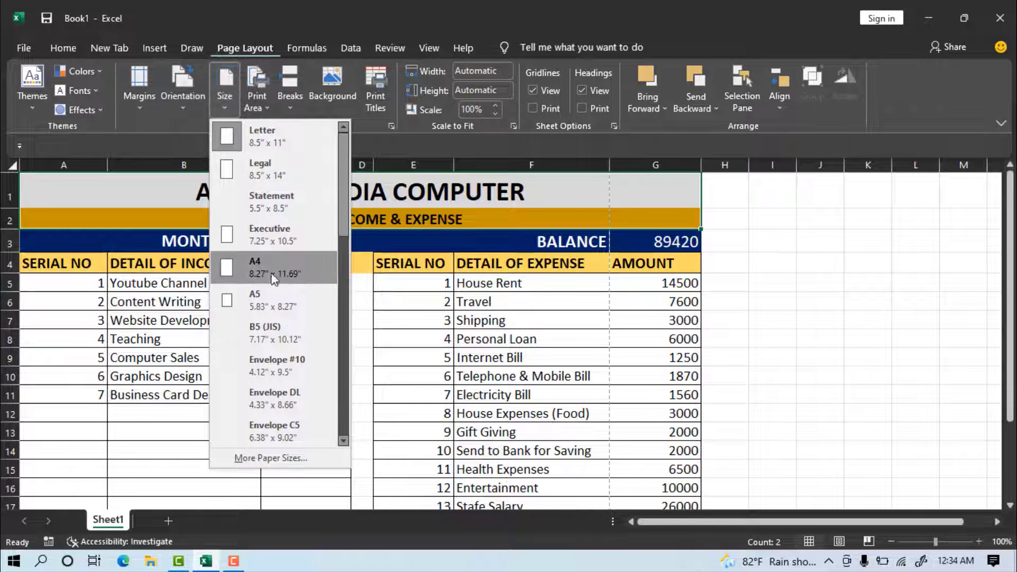
click(252, 273)
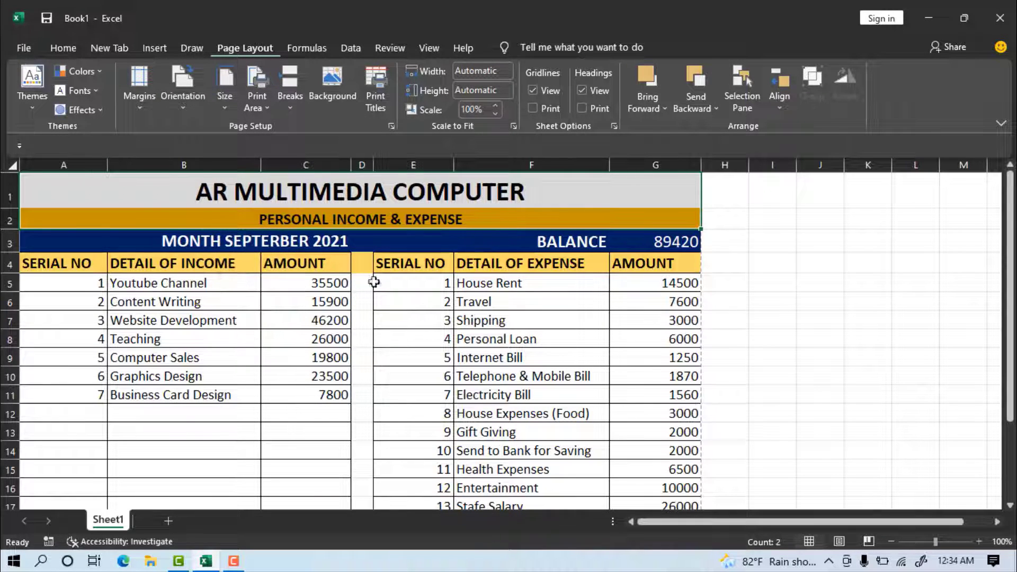
- Check the print preview of the sheet and return to the worksheet
click(24, 49)
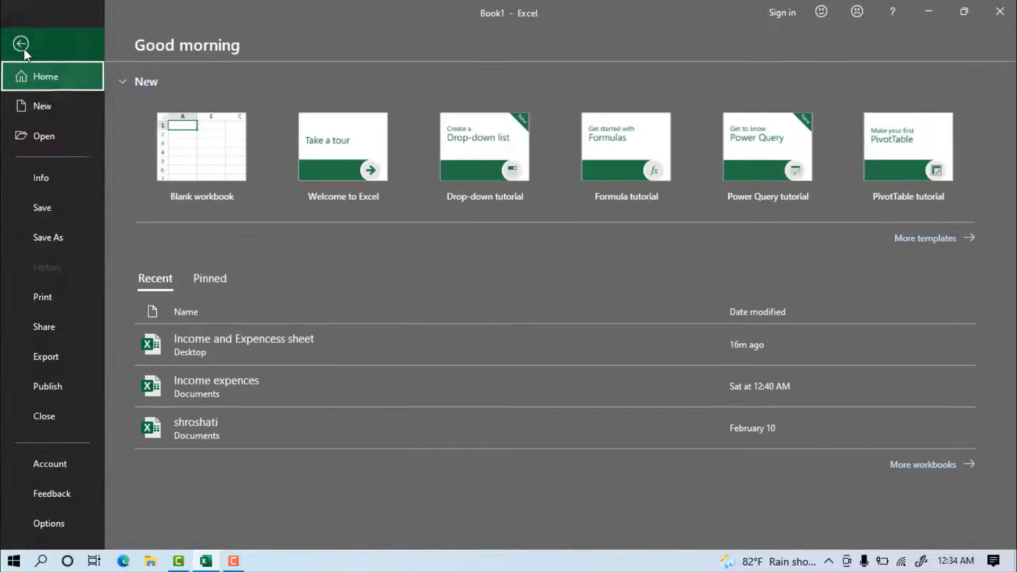
click(52, 295)
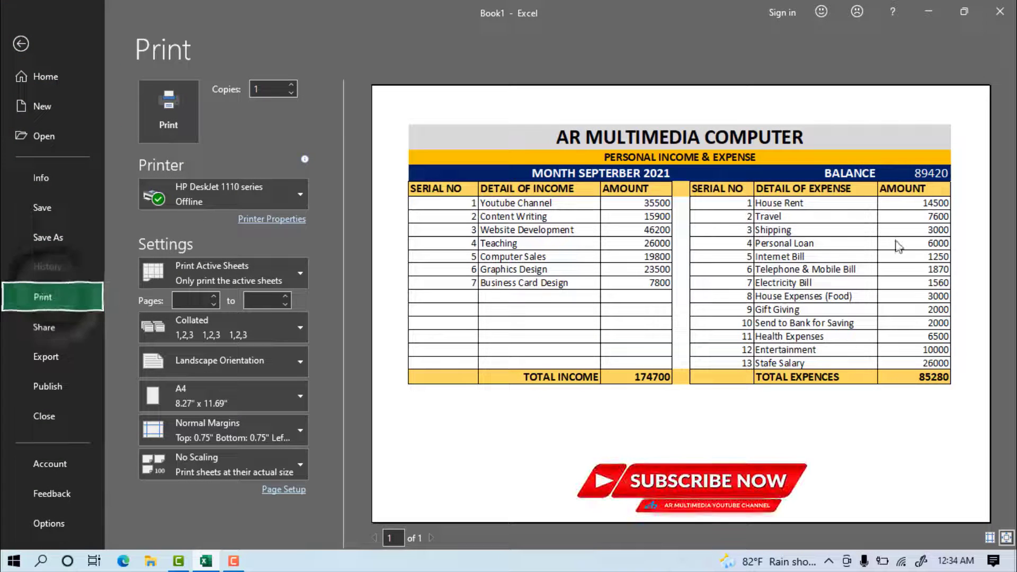
key(Escape)
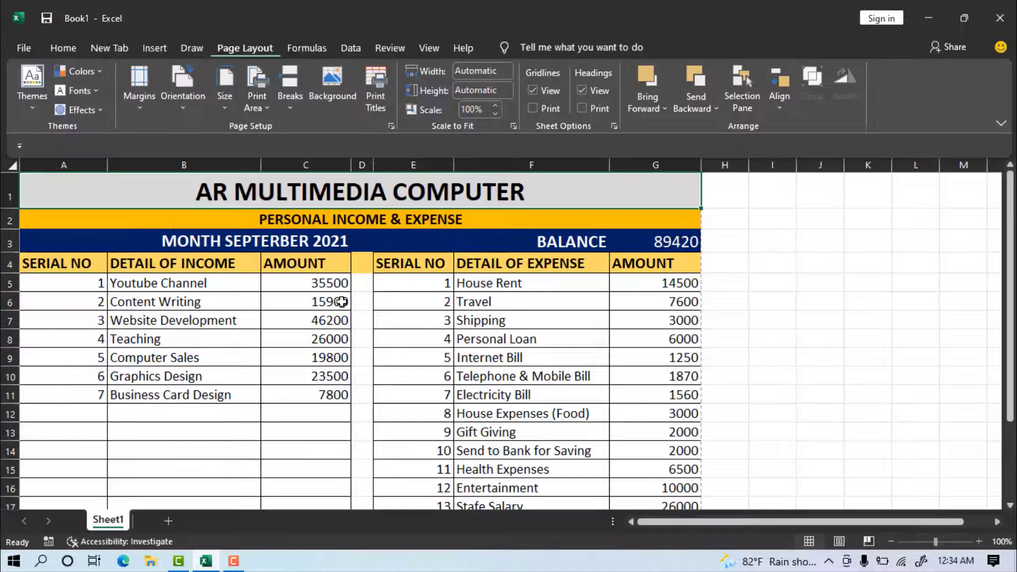
- Save the workbook in the Documents folder as "Income and enpensess sheet"
click(21, 48)
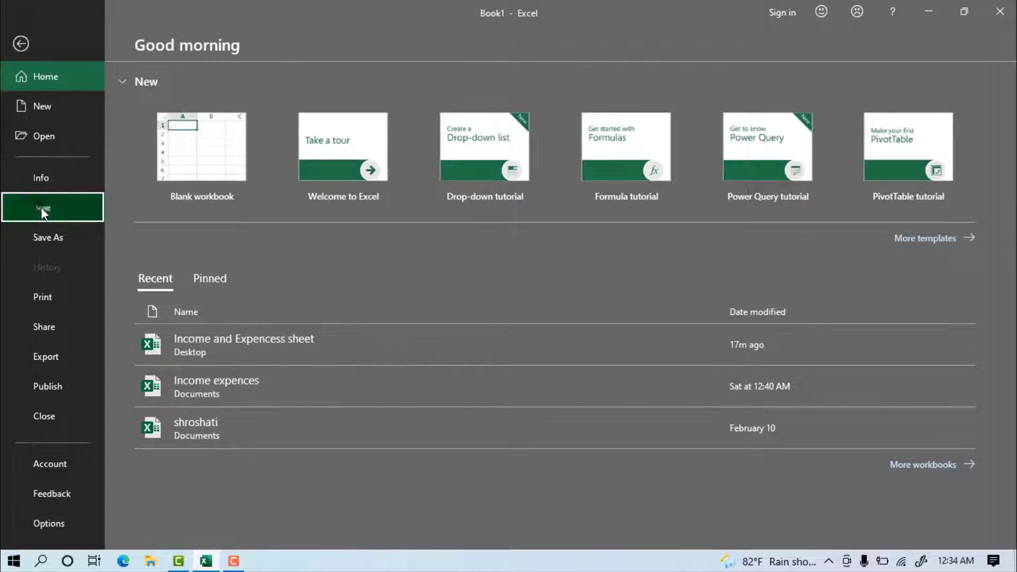
click(40, 207)
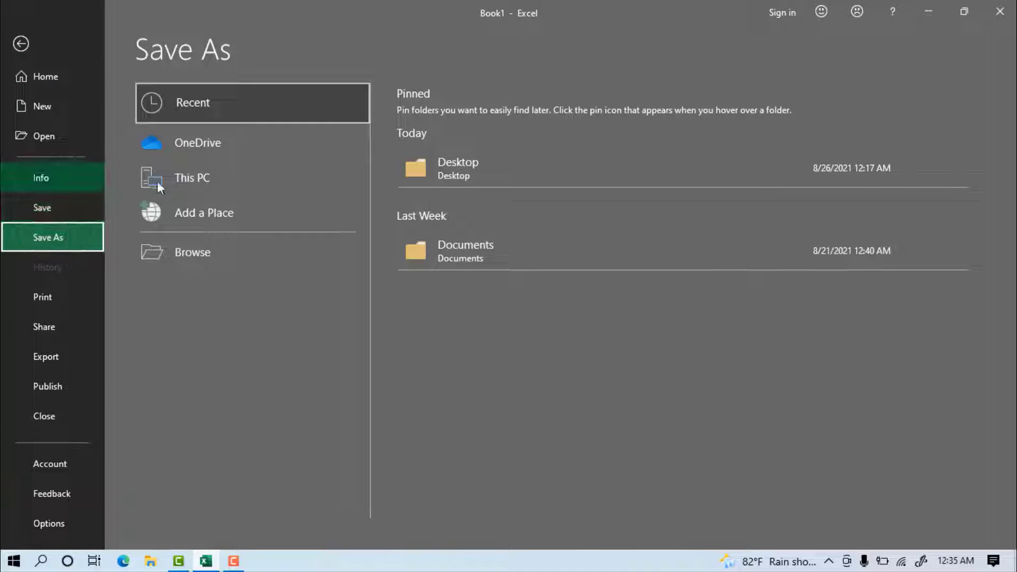
click(463, 246)
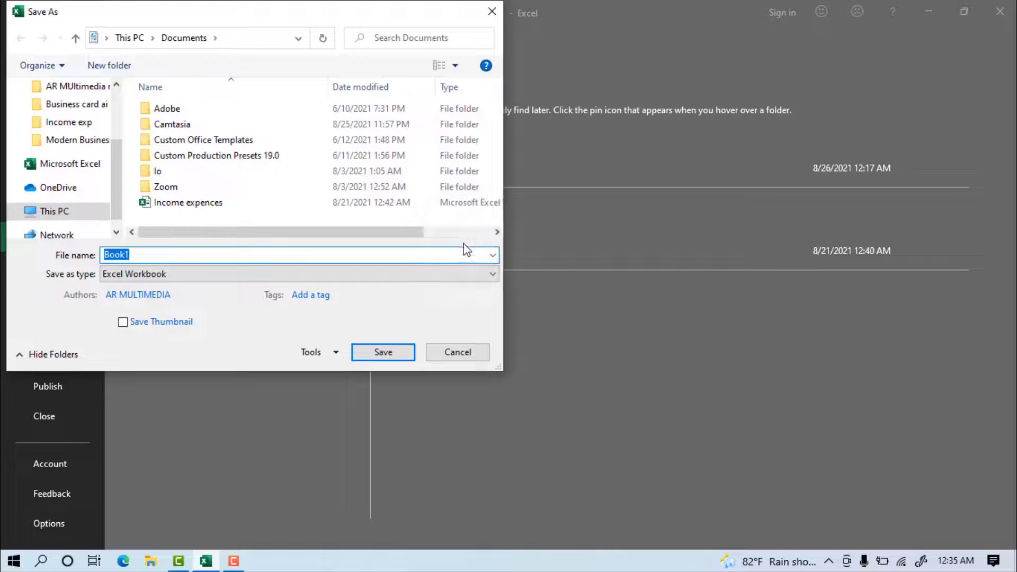
text(Income and enpensess sheet)
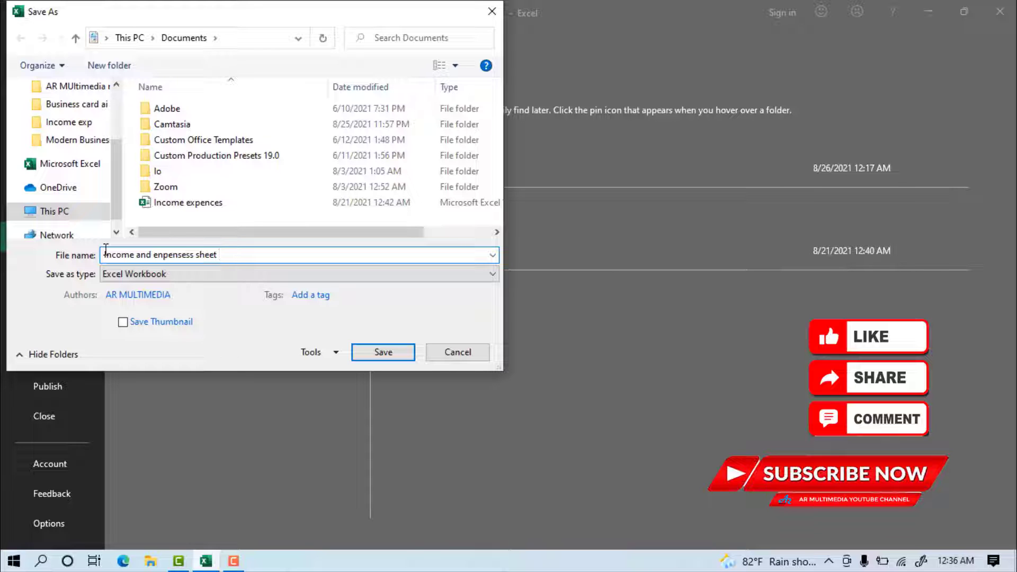
click(392, 352)
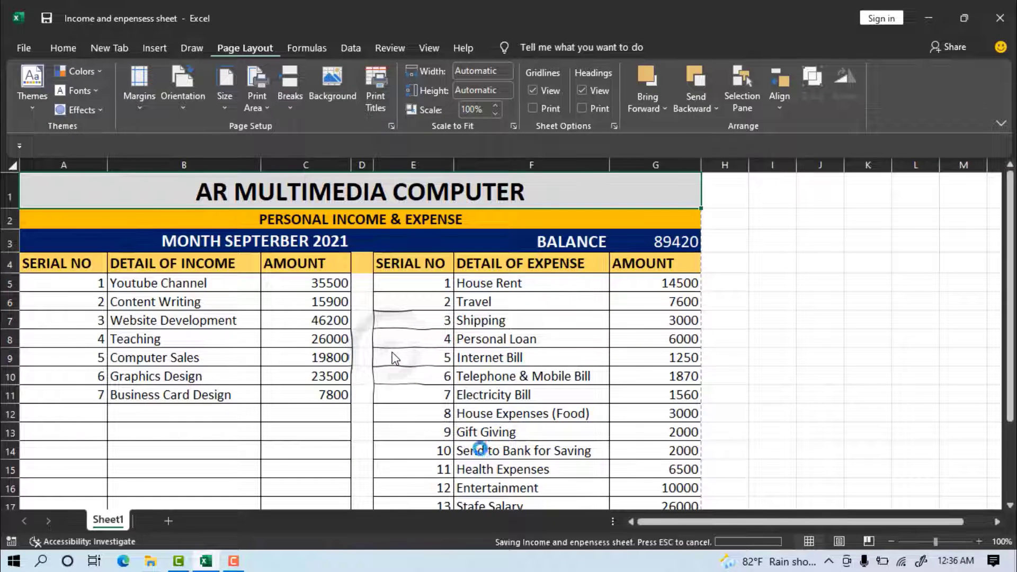